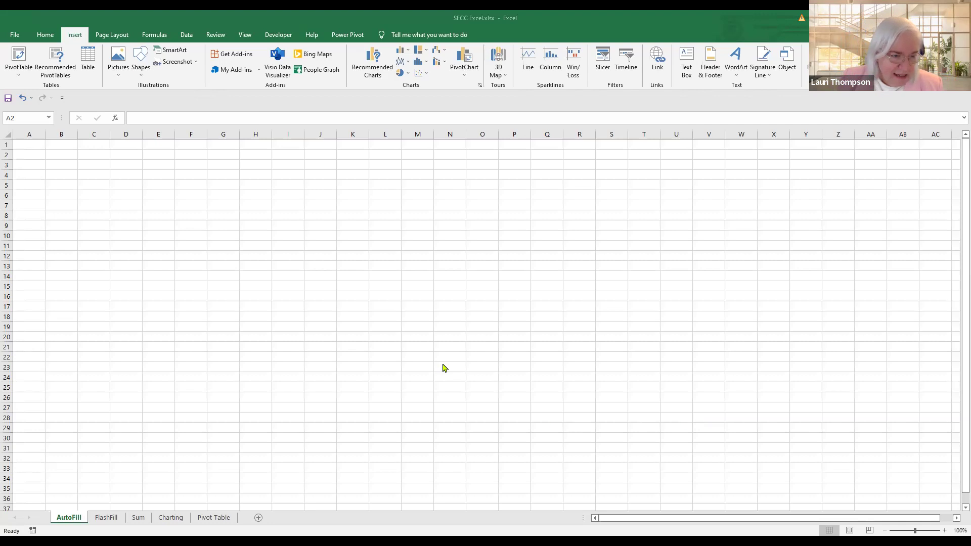
Step: Enter Wednesday in cell G5 and autofit the width of column G to the text
left_click(223, 185)
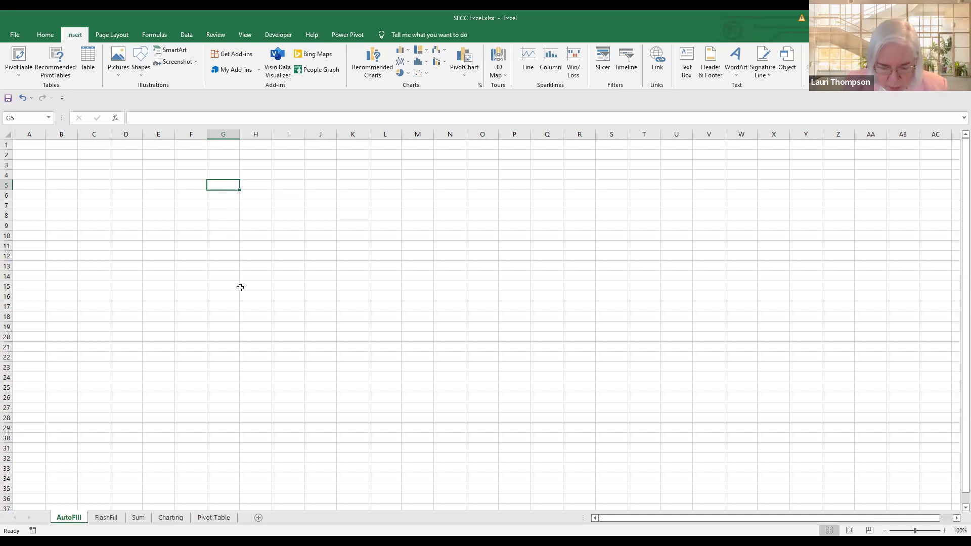
type("Wednesday")
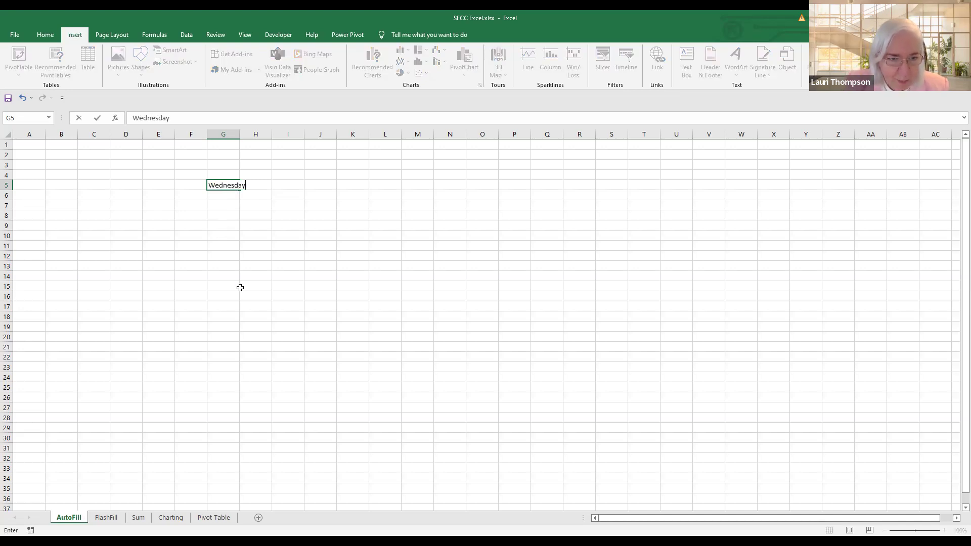
key("Return")
left_click(225, 184)
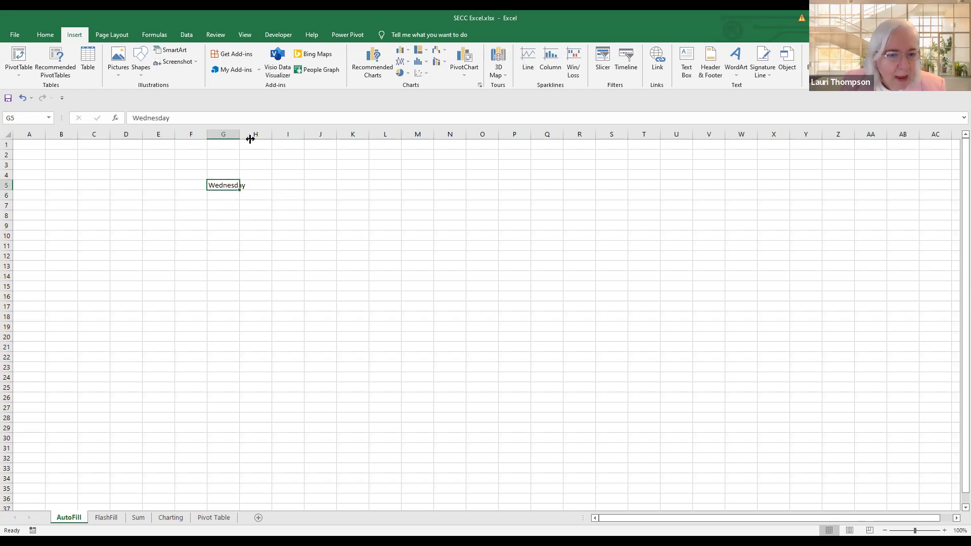
double_click(239, 134)
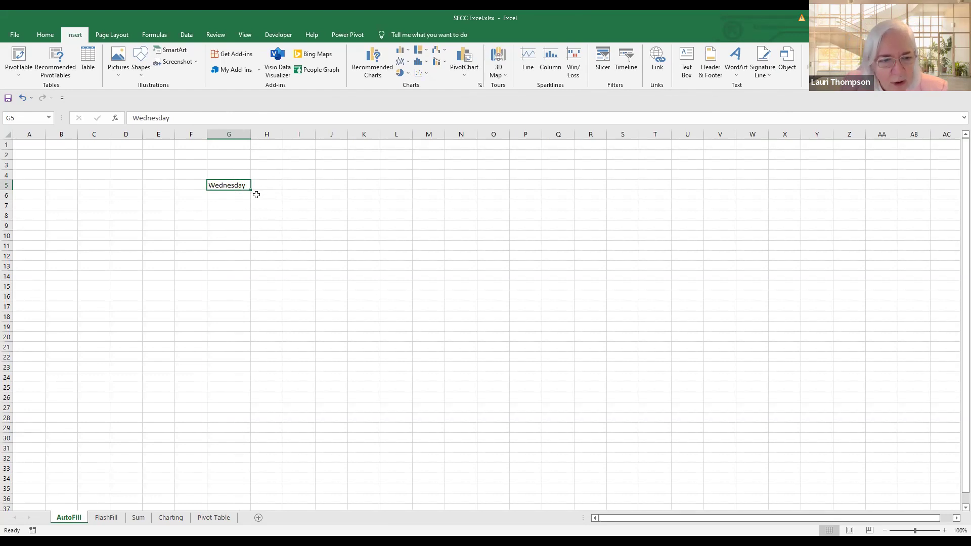
Step: AutoFill the weekday series from G5 down to G27 and across row 5 to Q5
mouse_move(251, 191)
left_mouse_down()
mouse_move(241, 185)
mouse_move(250, 190)
left_mouse_up()
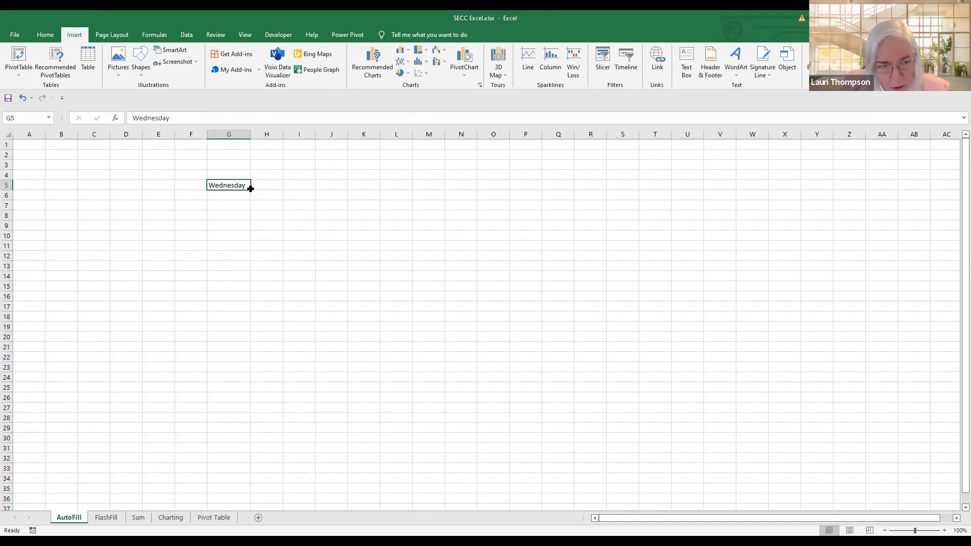
left_click_drag(250, 188, 248, 411)
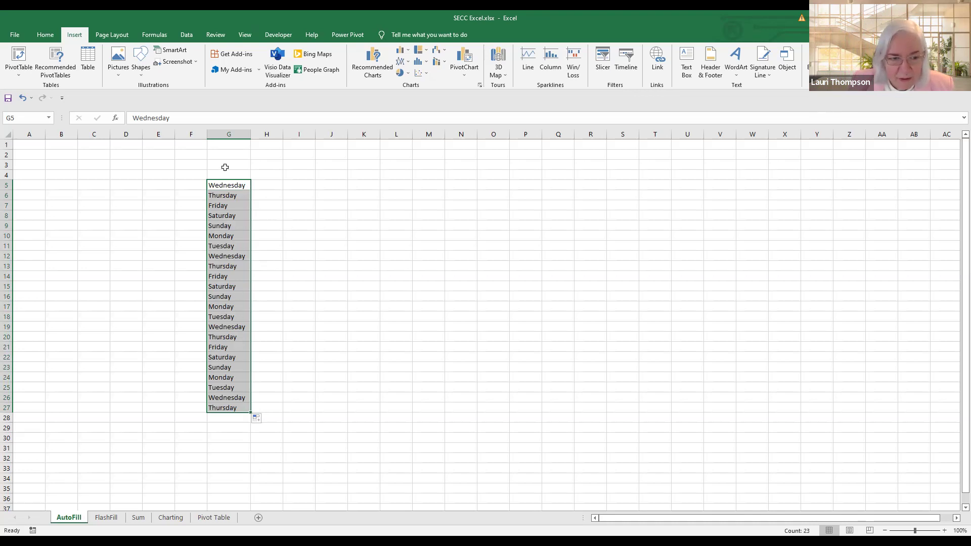
left_click_drag(225, 184, 225, 204)
left_click(225, 185)
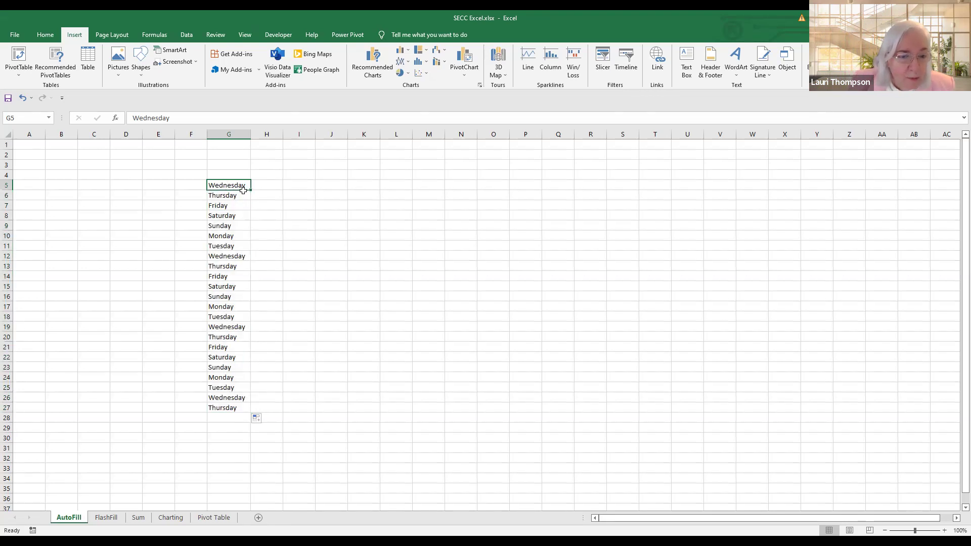
left_click_drag(250, 190, 560, 195)
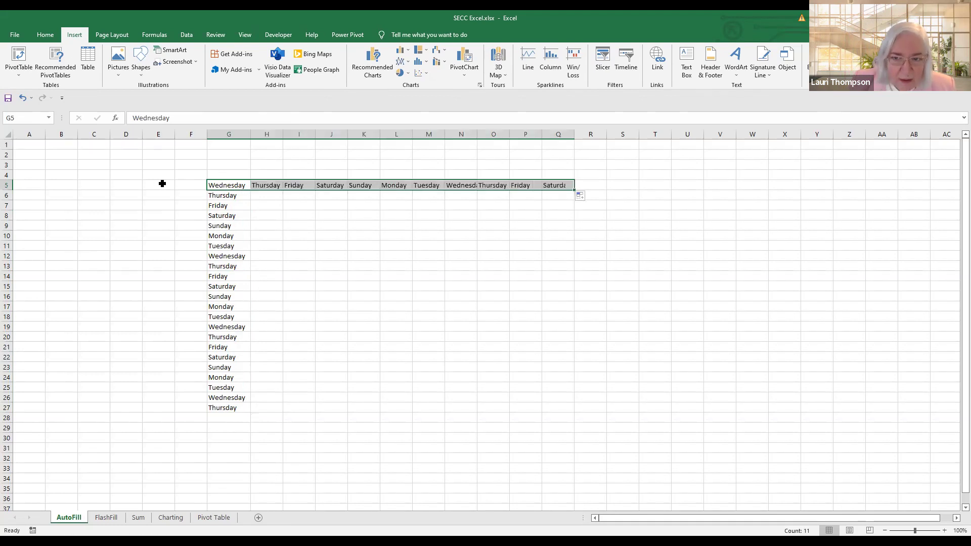
Step: AutoFill the weekday series backwards from G5 across row 5 to A5 and up column G to G1
left_click(237, 186)
left_click_drag(251, 190, 37, 186)
left_click_drag(250, 175, 245, 185)
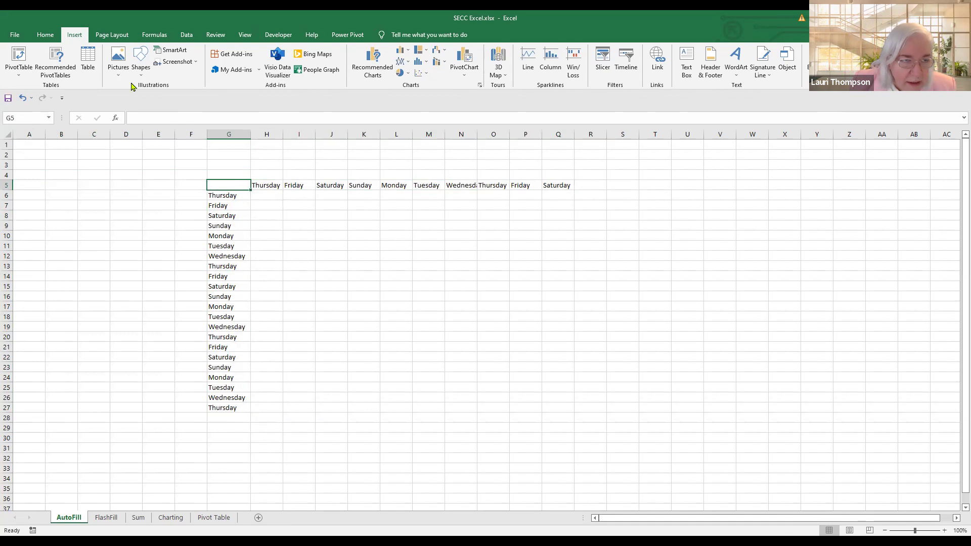
left_click(23, 97)
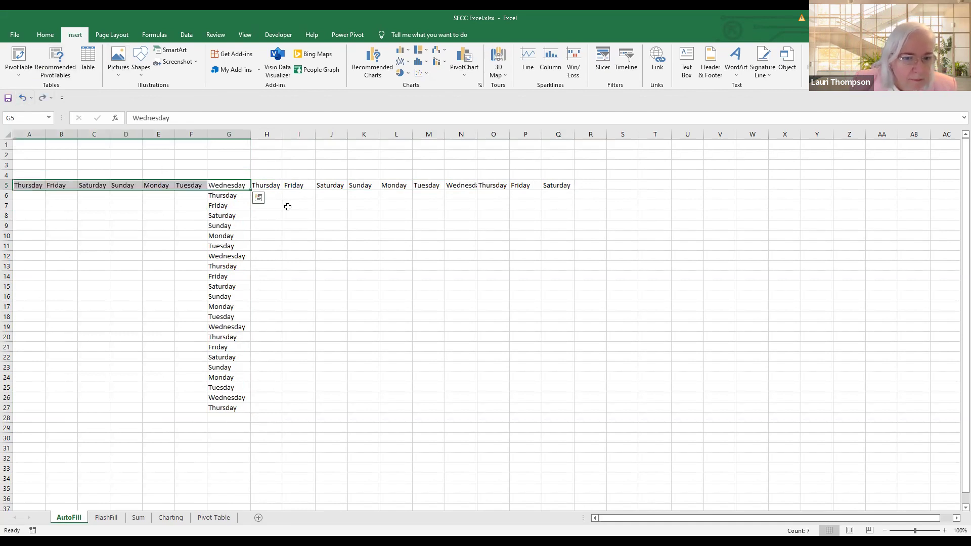
left_click(227, 185)
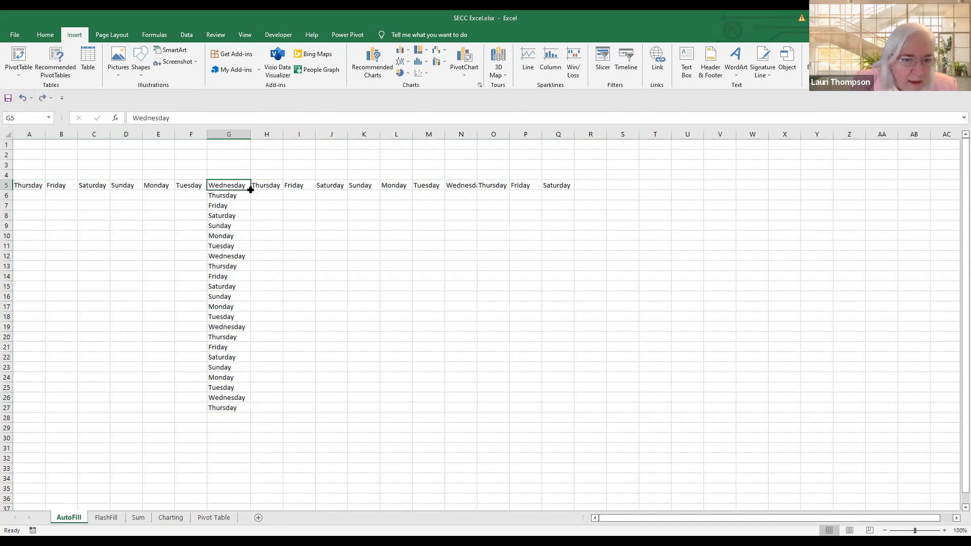
left_click_drag(250, 189, 245, 140)
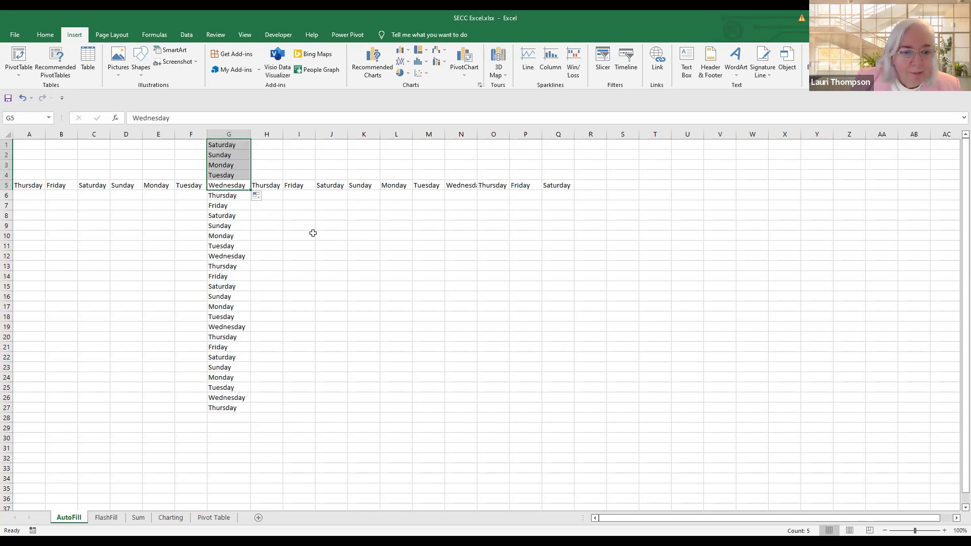
Step: Enter Mar in cell J7 and AutoFill the months down to J23
left_click(332, 207)
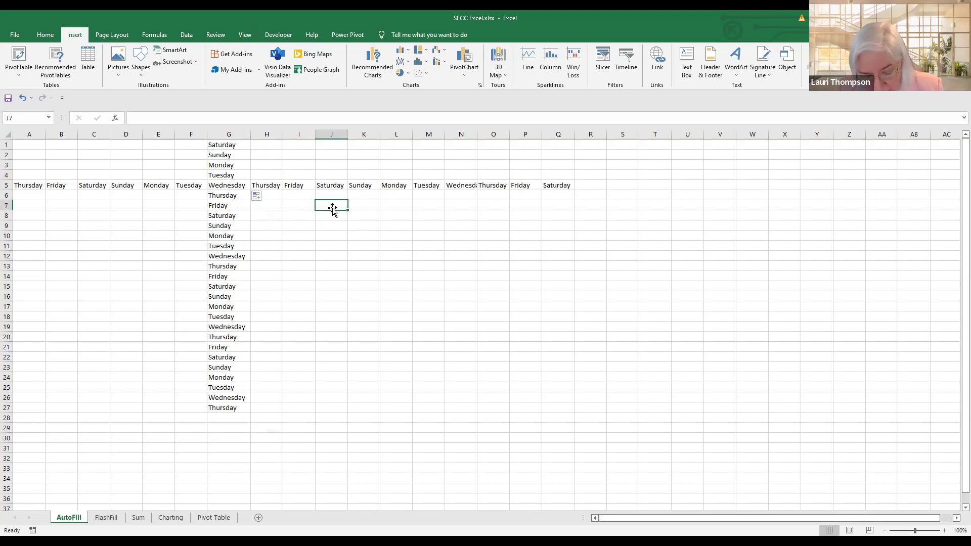
type("Mar")
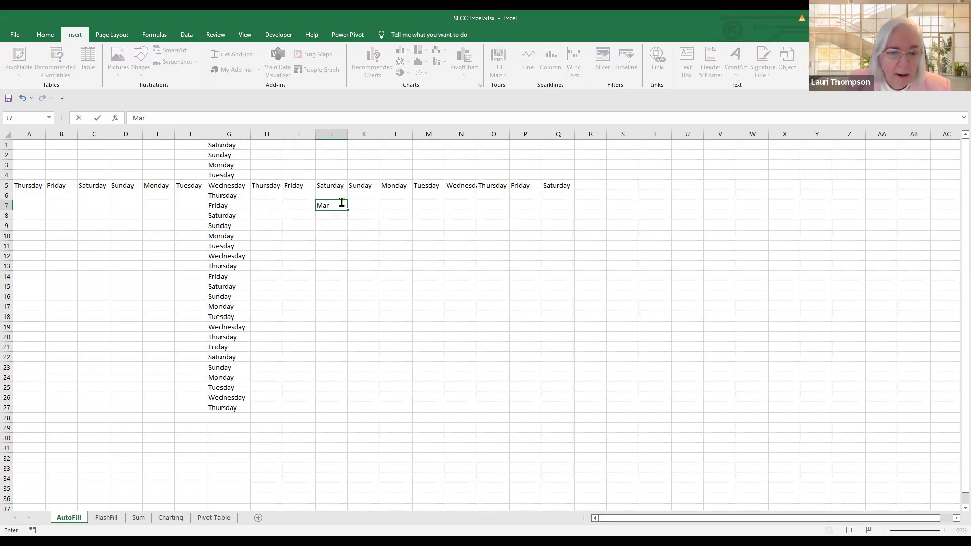
left_click_drag(349, 209, 346, 374)
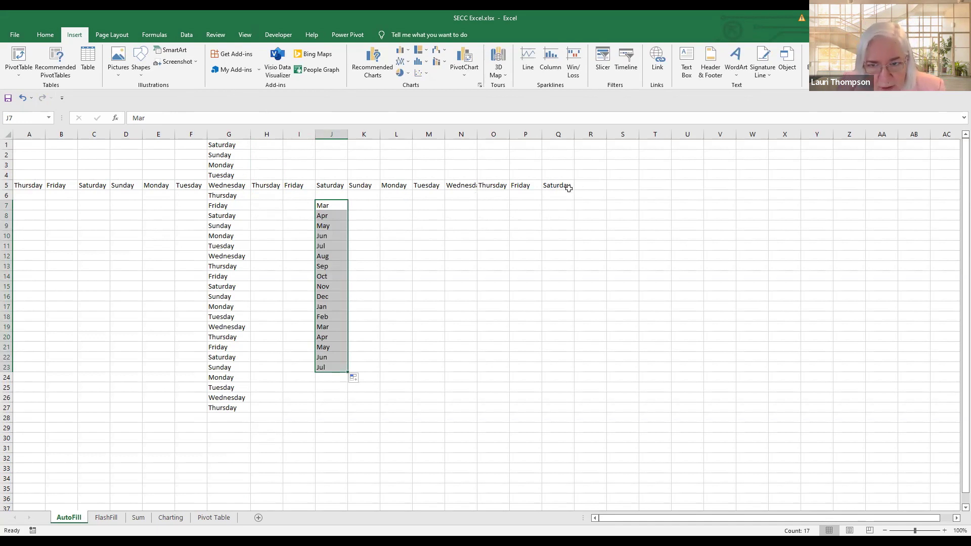
Step: Fill the range from Friday in P5 down to P25 with weekdays only, using the Fill Weekdays option
left_click(518, 185)
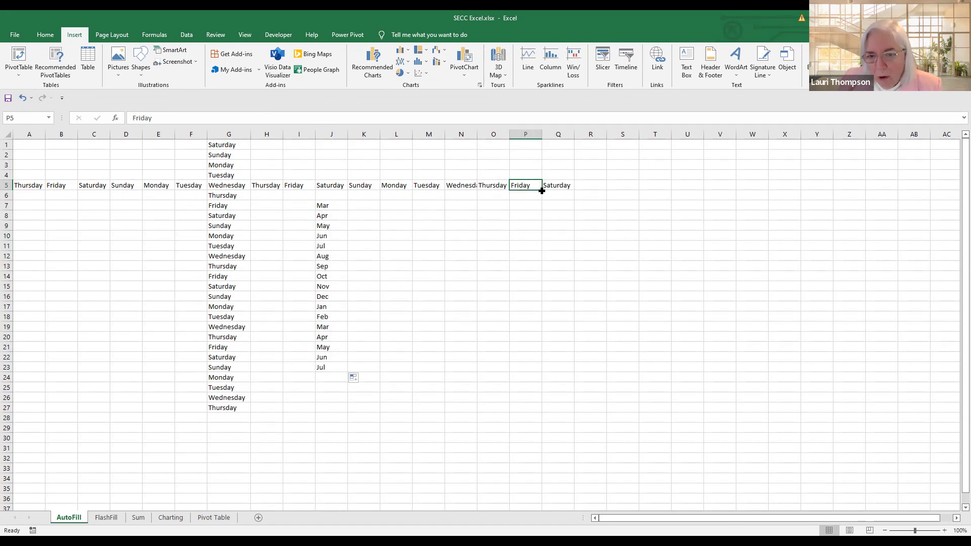
left_click_drag(541, 190, 542, 194)
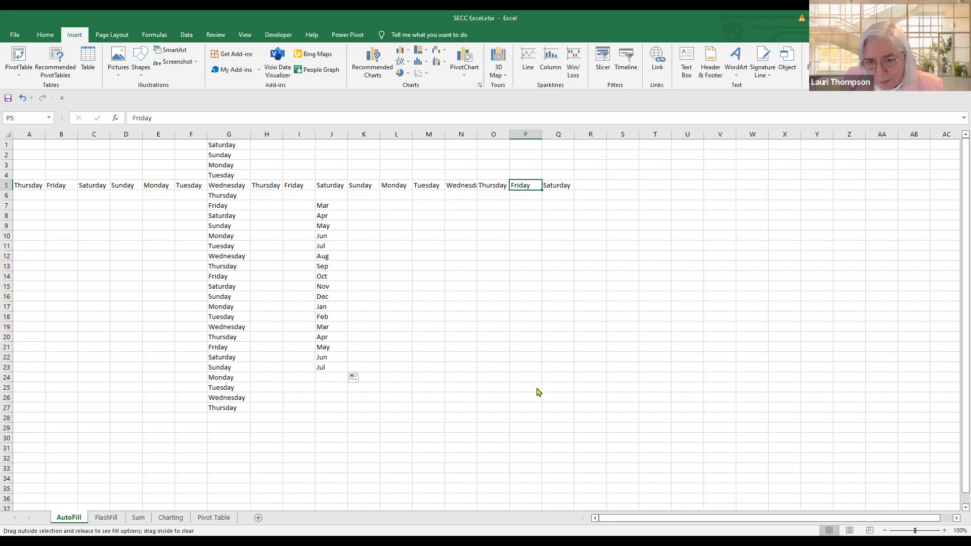
left_click_drag(539, 392, 538, 393)
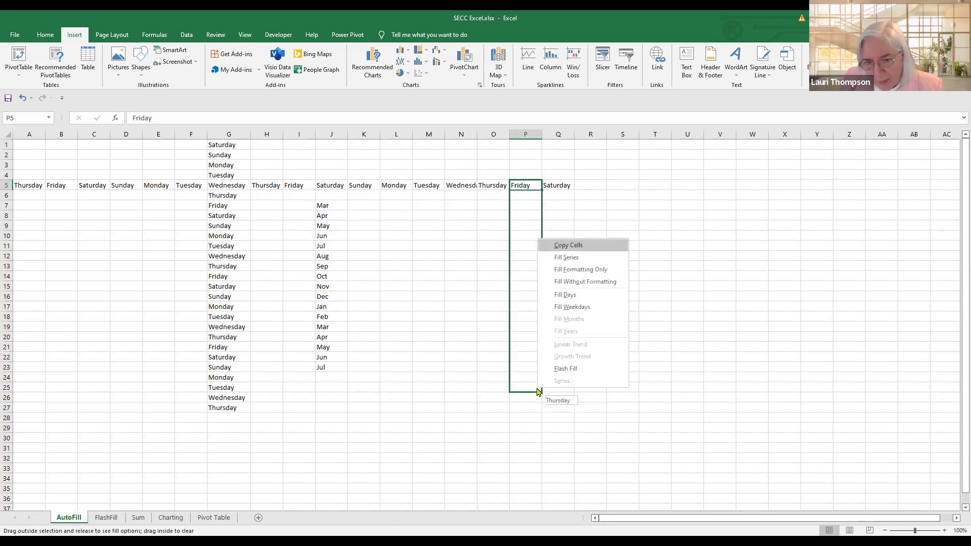
left_click(571, 307)
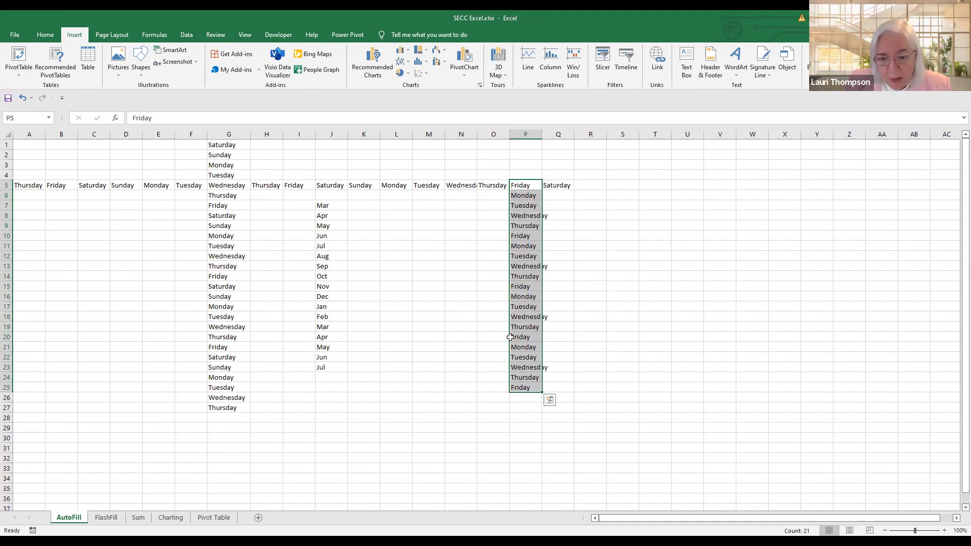
Step: Enter March 1 in cell L10 and fill down to L28 in monthly increments with the Fill Months option
left_click(560, 185)
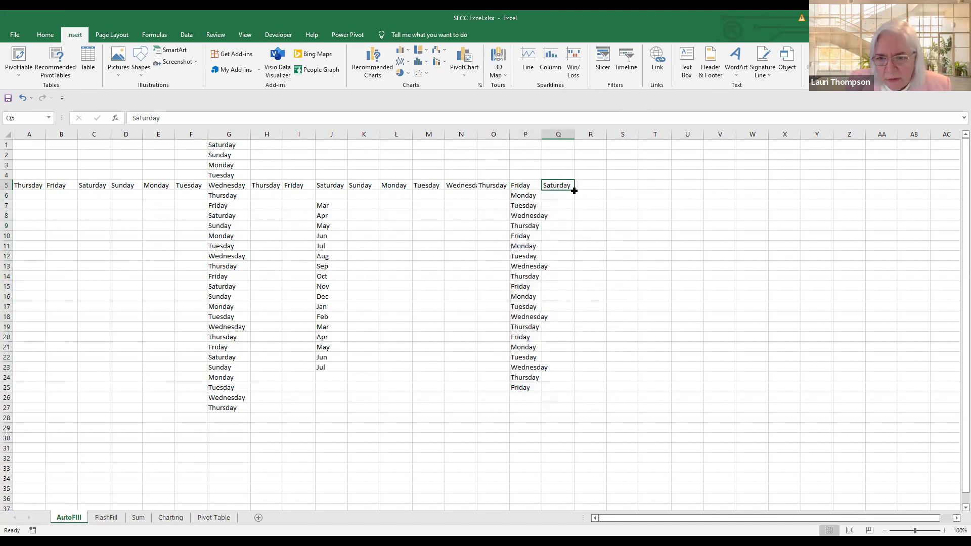
left_click(404, 238)
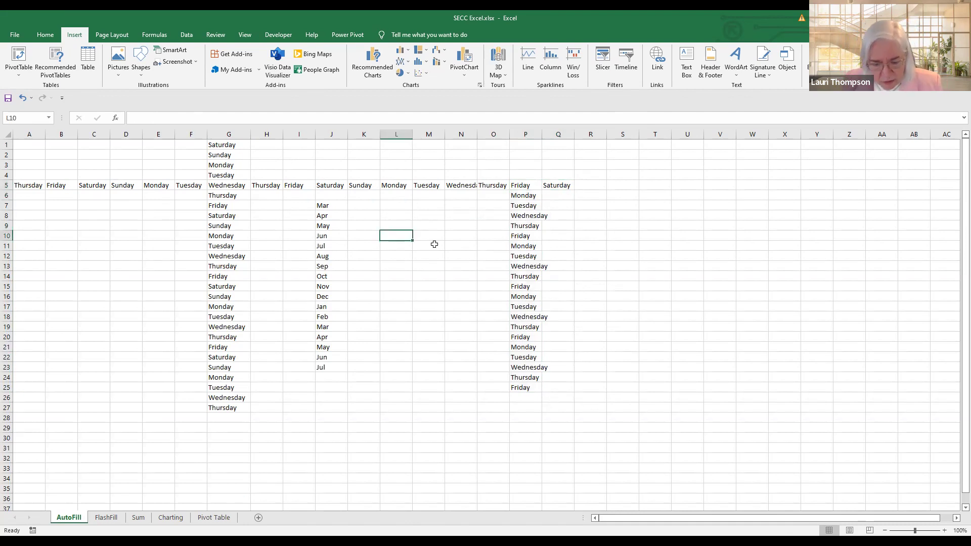
type("March 1")
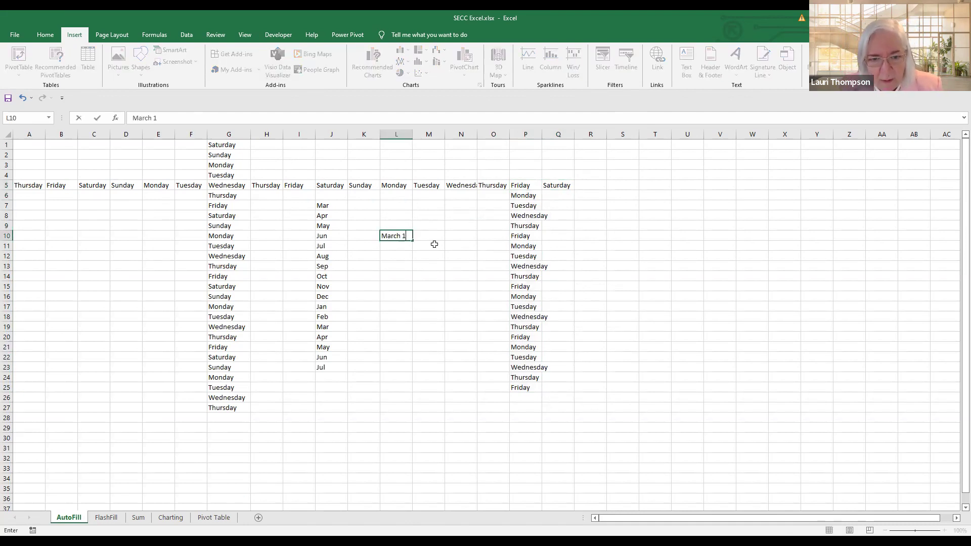
key("Return")
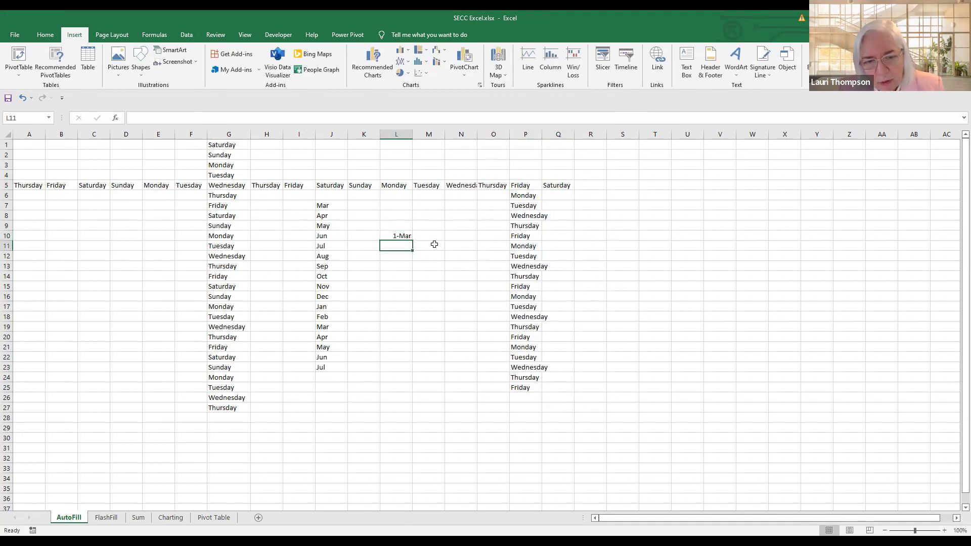
key("Up")
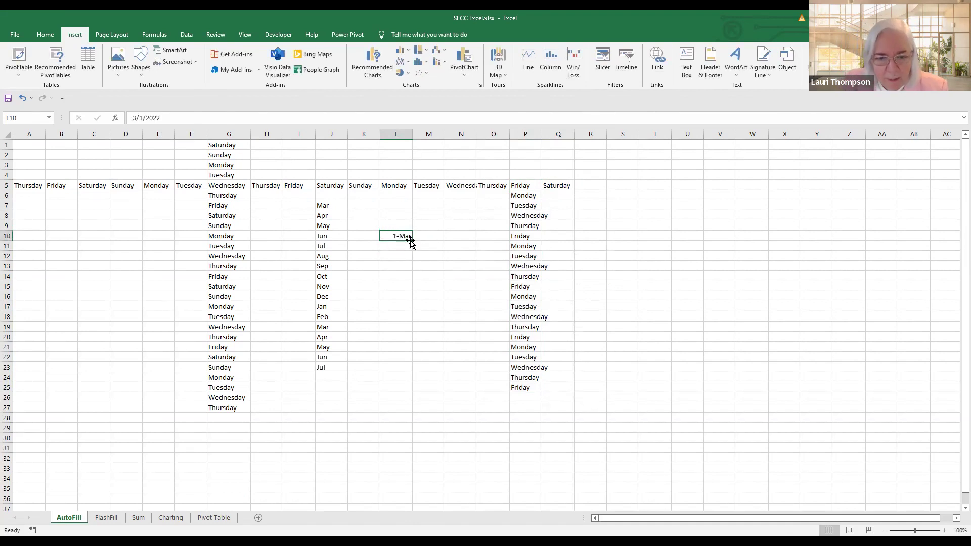
left_click_drag(413, 241, 406, 422)
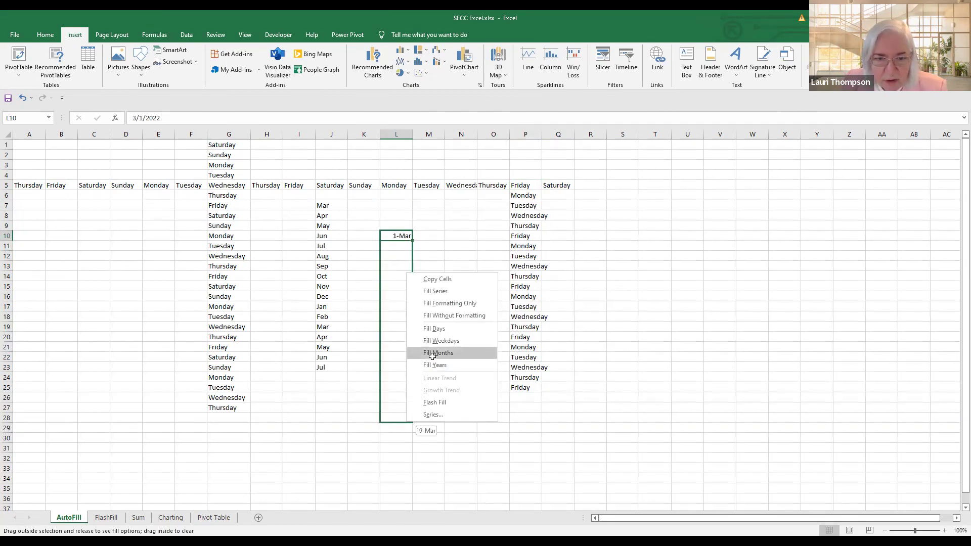
left_click(433, 353)
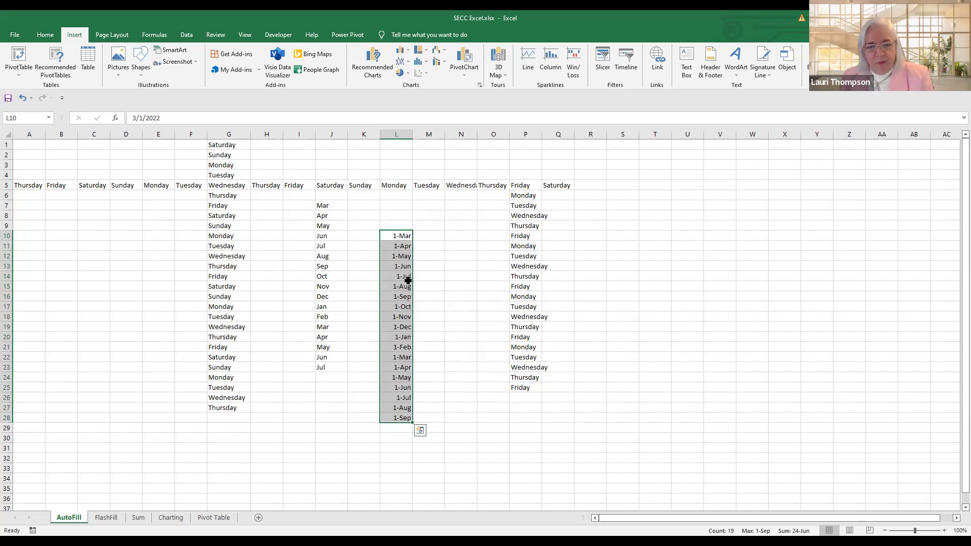
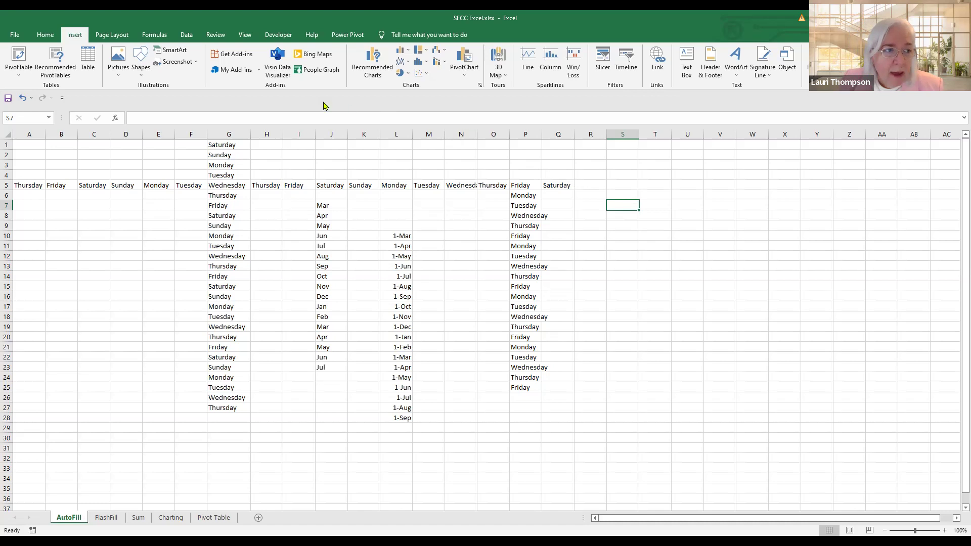
Step: Open the Custom Lists editor for sorts and fill sequences from the advanced Excel options
left_click(15, 35)
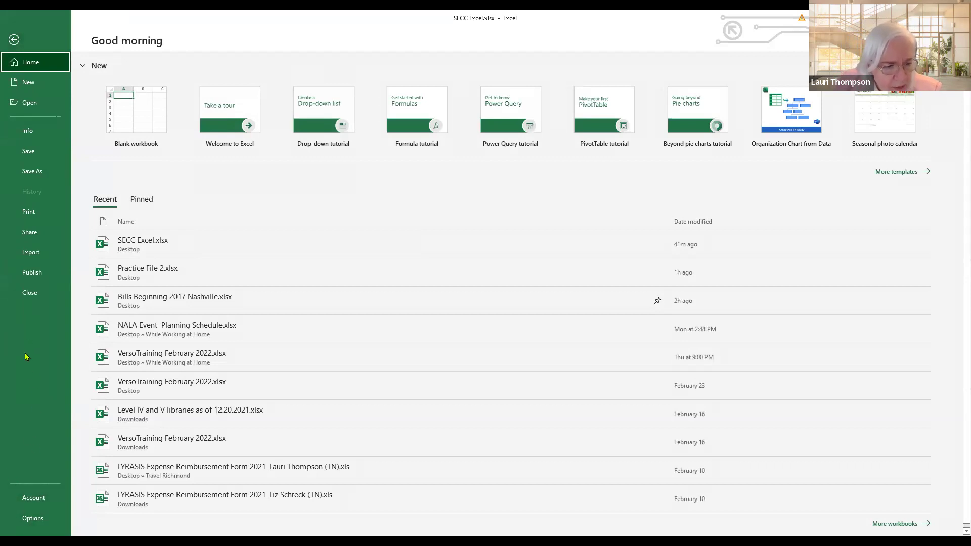
left_click(33, 518)
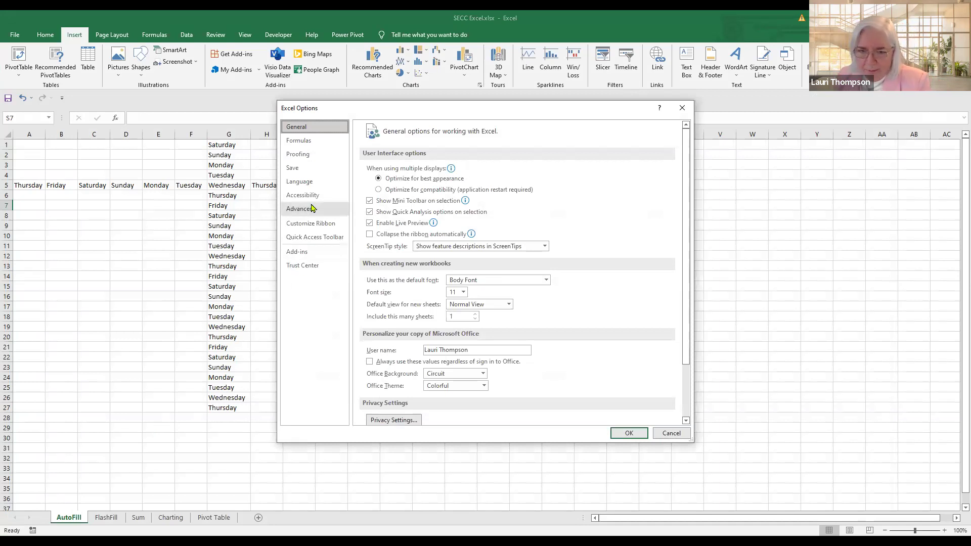
left_click(312, 208)
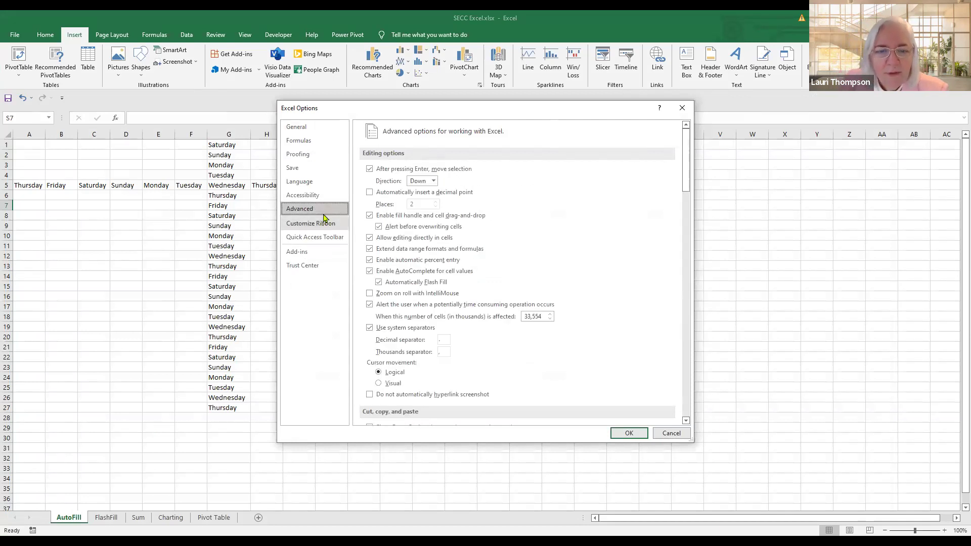
left_click_drag(687, 178, 678, 373)
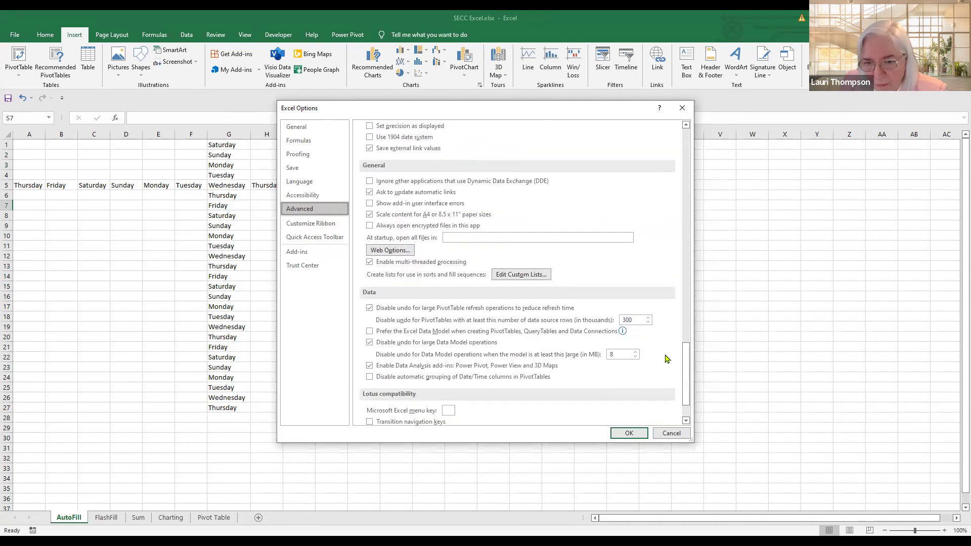
left_click(515, 277)
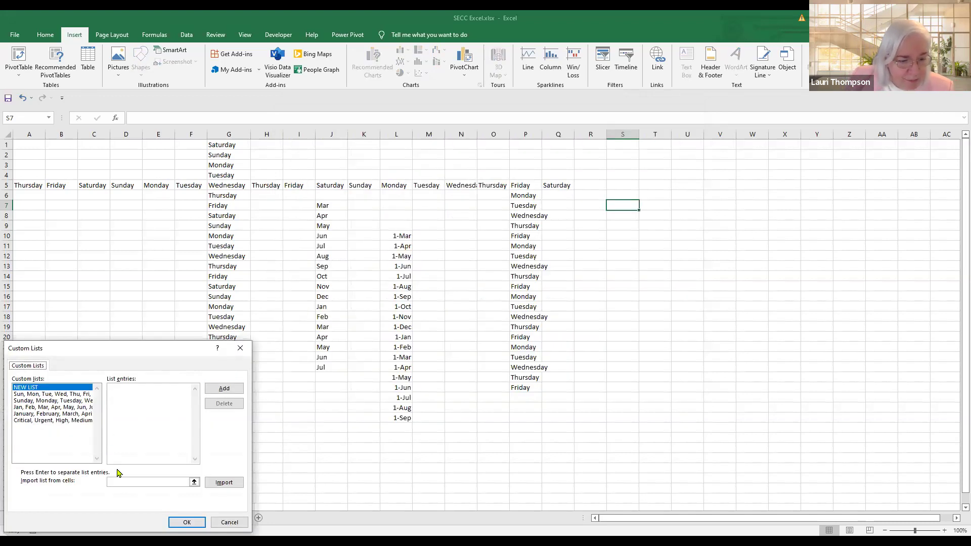
Step: Add a custom list with the entries North, South, East, West and confirm the Excel options
left_click(118, 392)
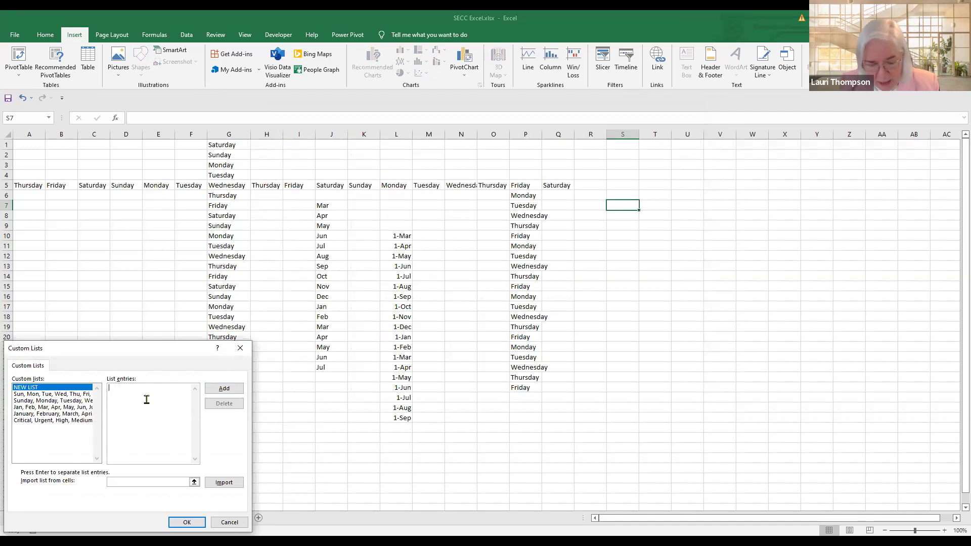
type("North")
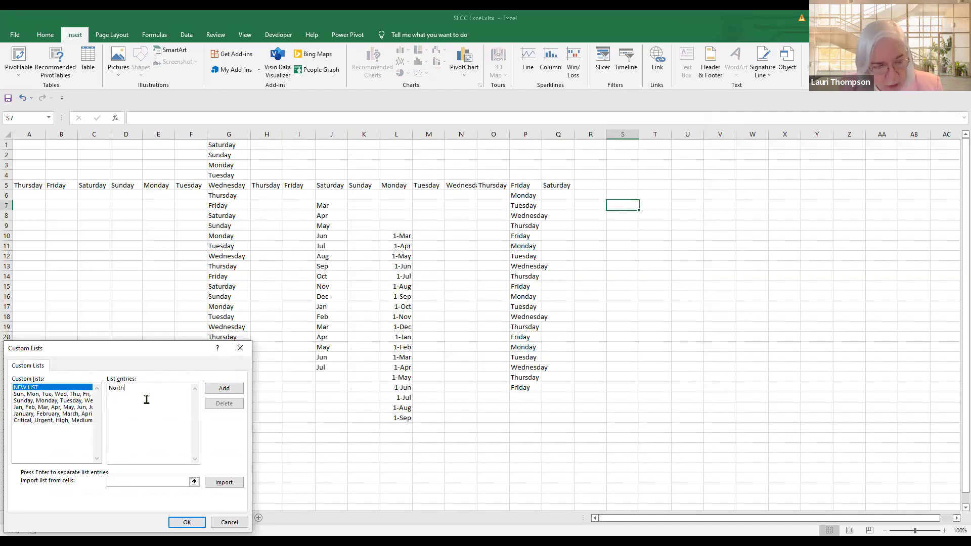
type(", So")
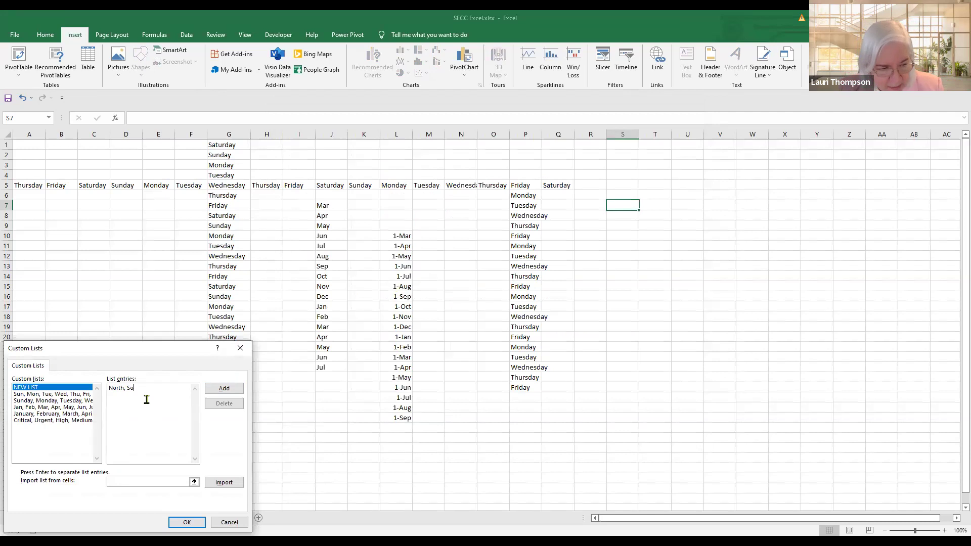
type("uth, East, West")
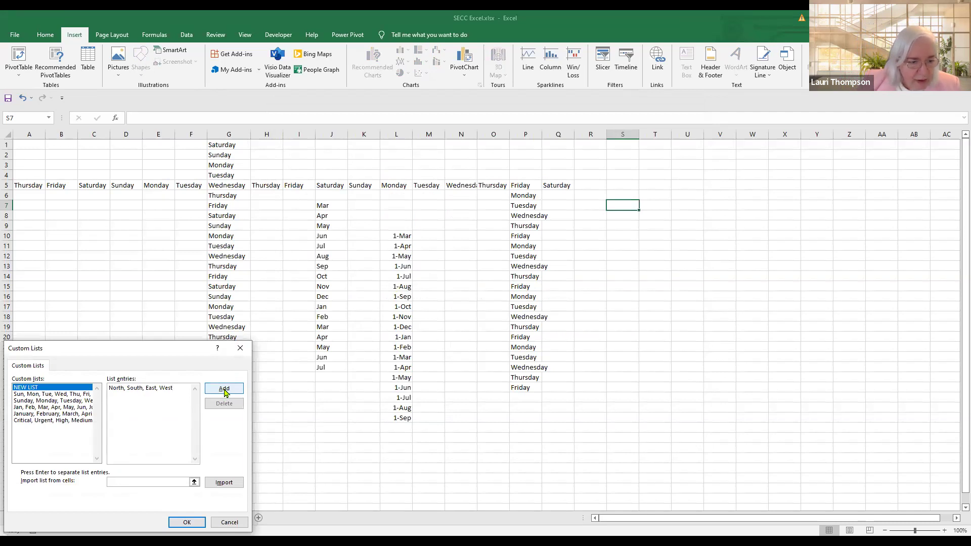
left_click(225, 390)
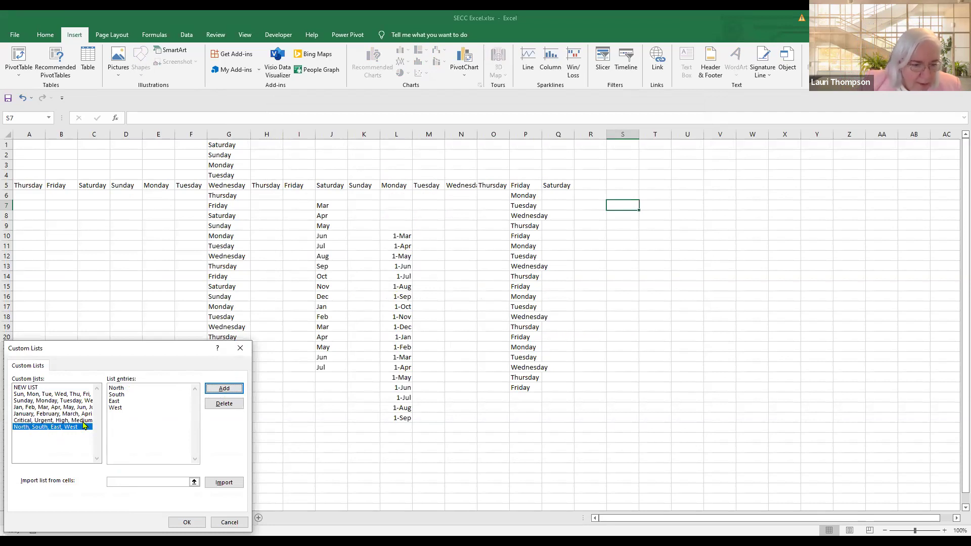
left_click(187, 523)
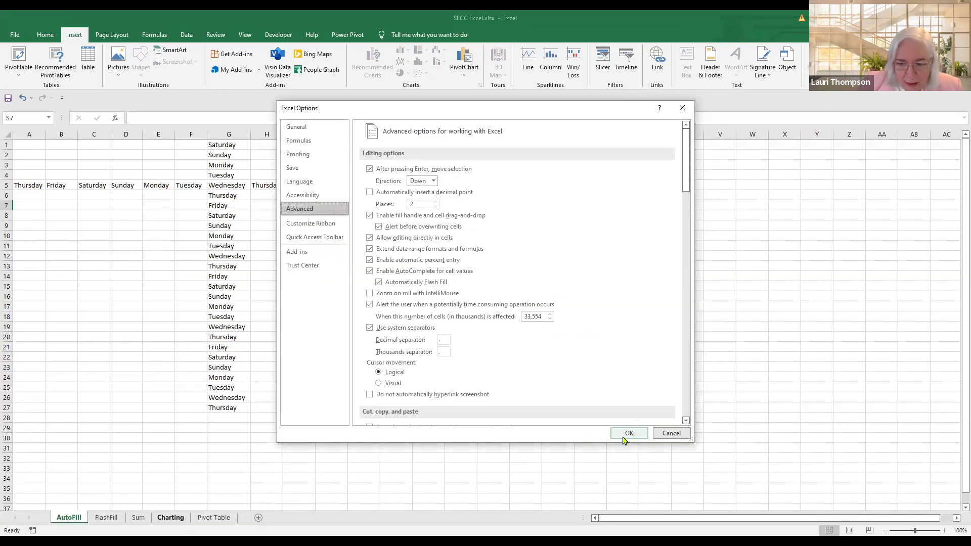
left_click(623, 435)
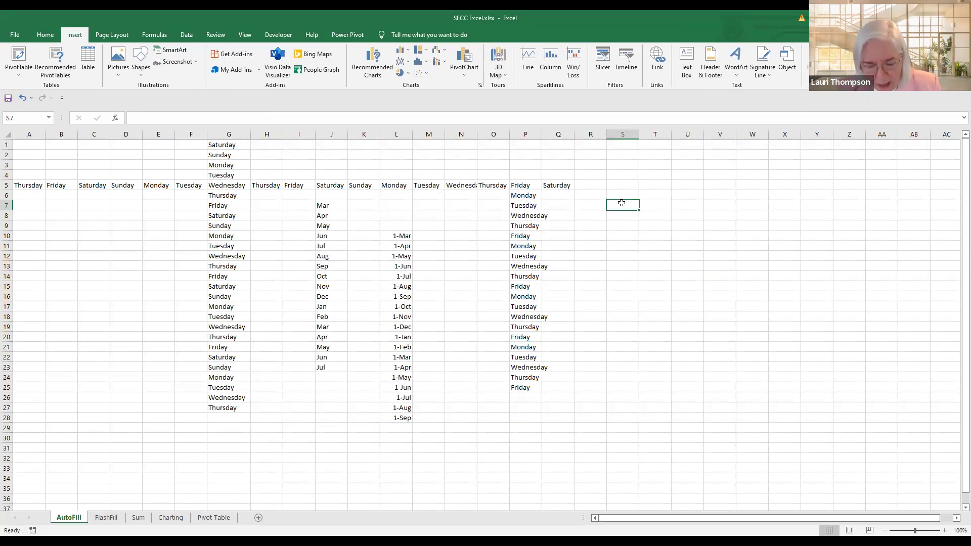
Step: Enter North in cell S7 and AutoFill the compass directions down to S26
type("North")
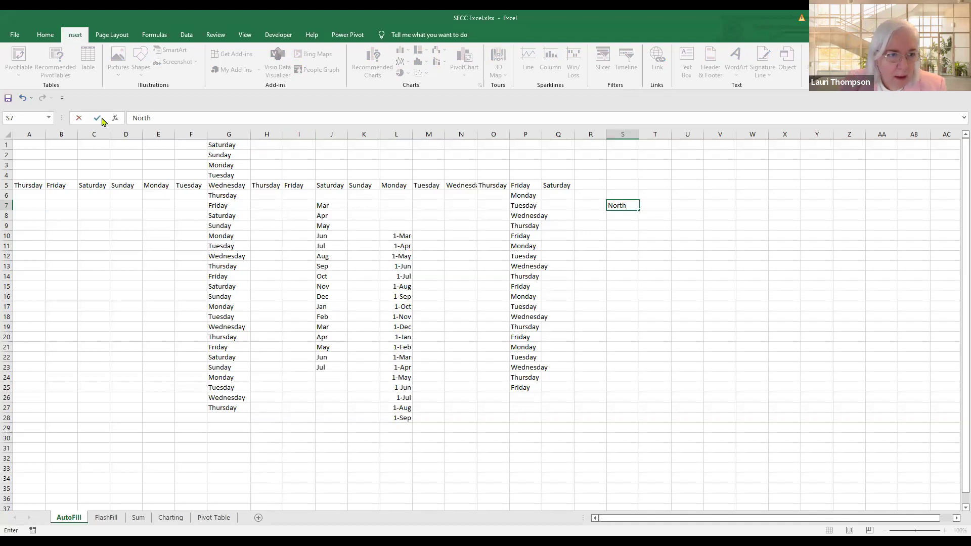
key("ctrl+Return")
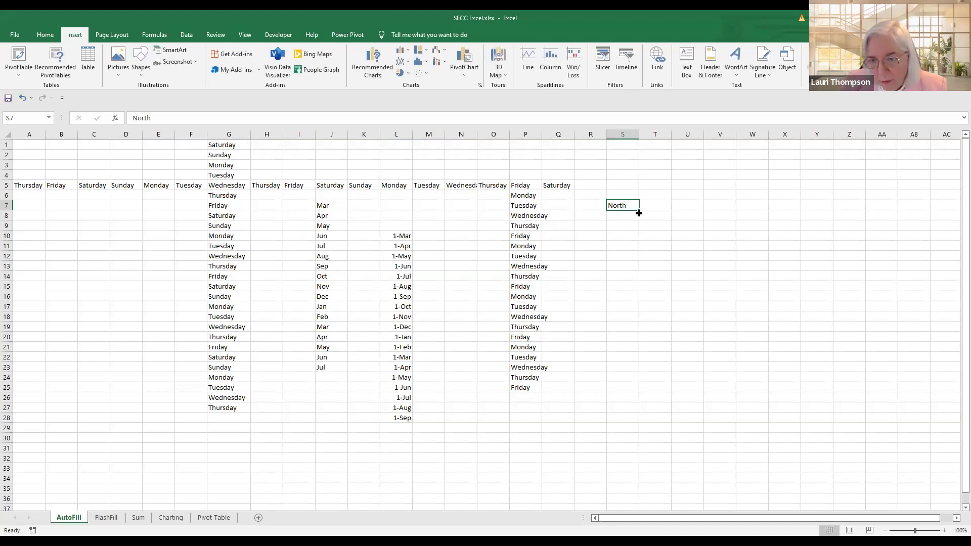
left_click_drag(639, 210, 649, 401)
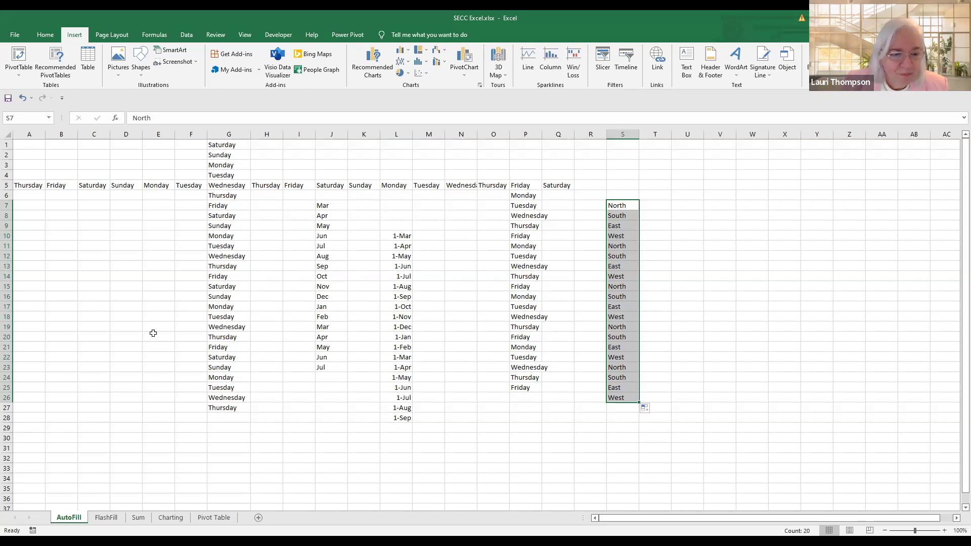
Step: Bring up the list of worksheets to activate and stay on the AutoFill sheet
left_click(156, 298)
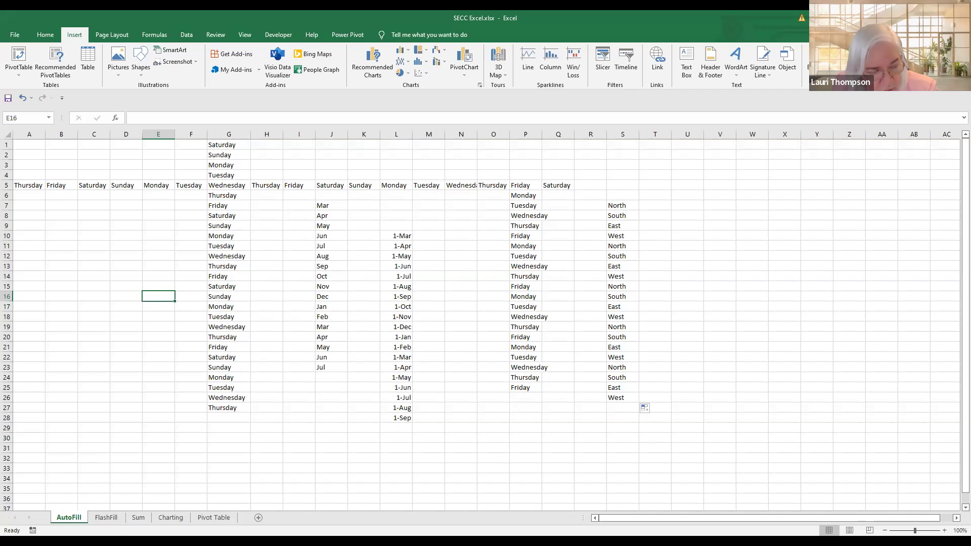
right_click(30, 522)
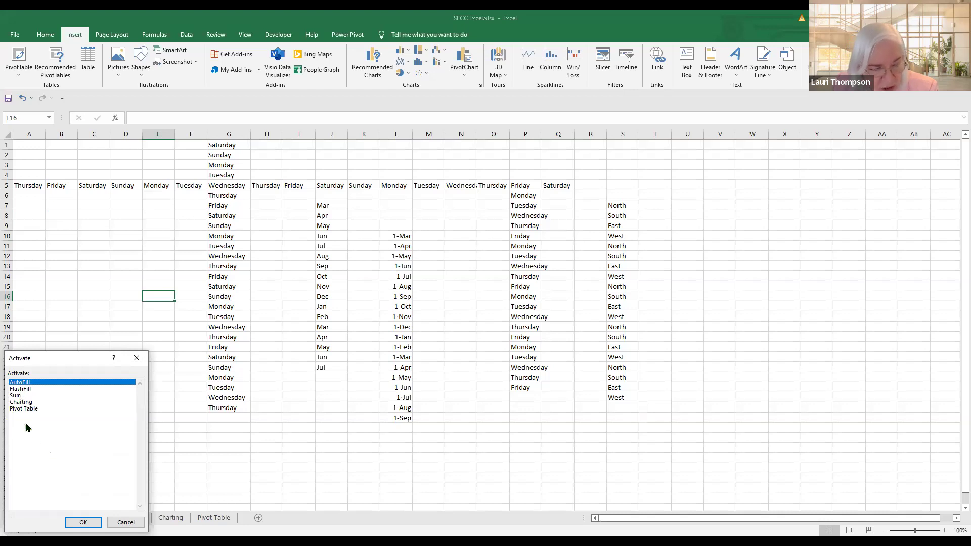
left_click(84, 522)
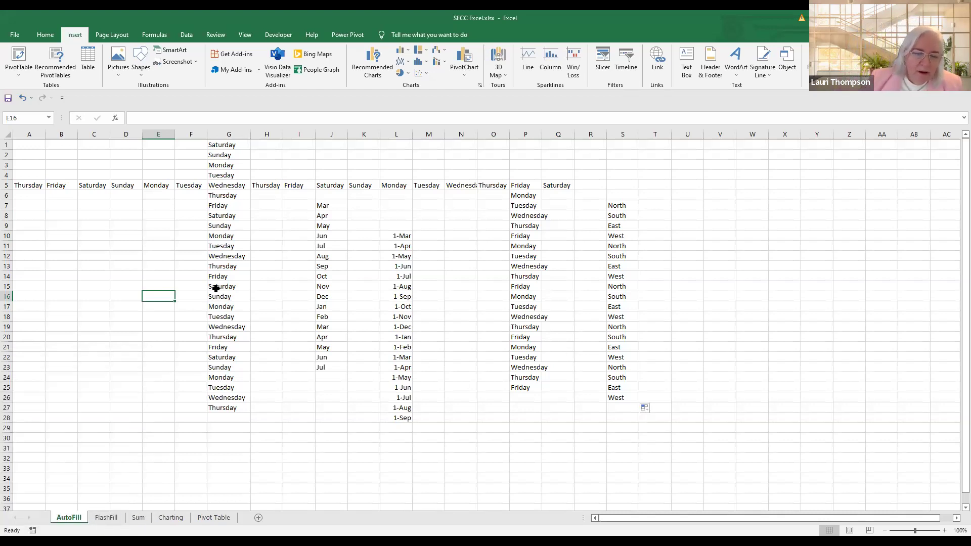
Step: Set the direction the selection moves after Enter to Right in the advanced editing options
left_click(14, 39)
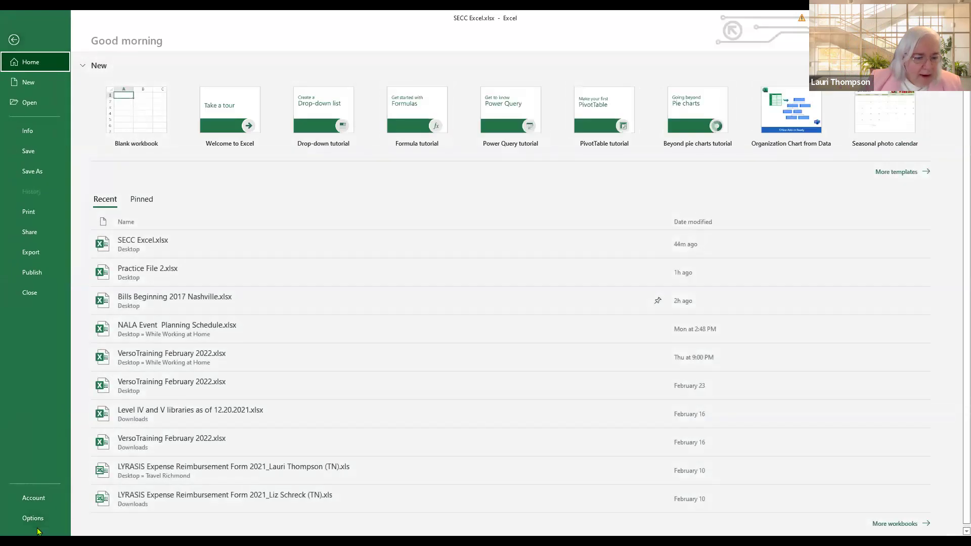
key("Escape")
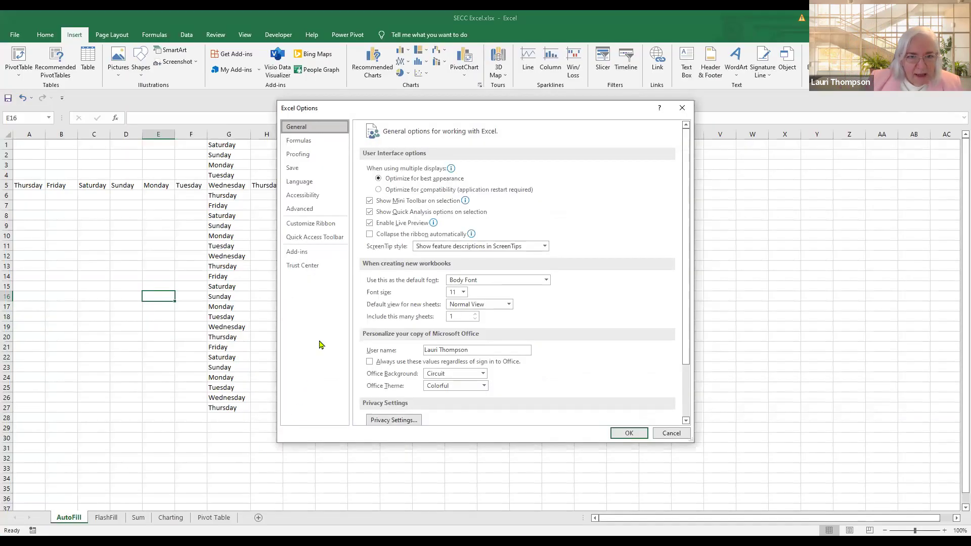
left_click(322, 214)
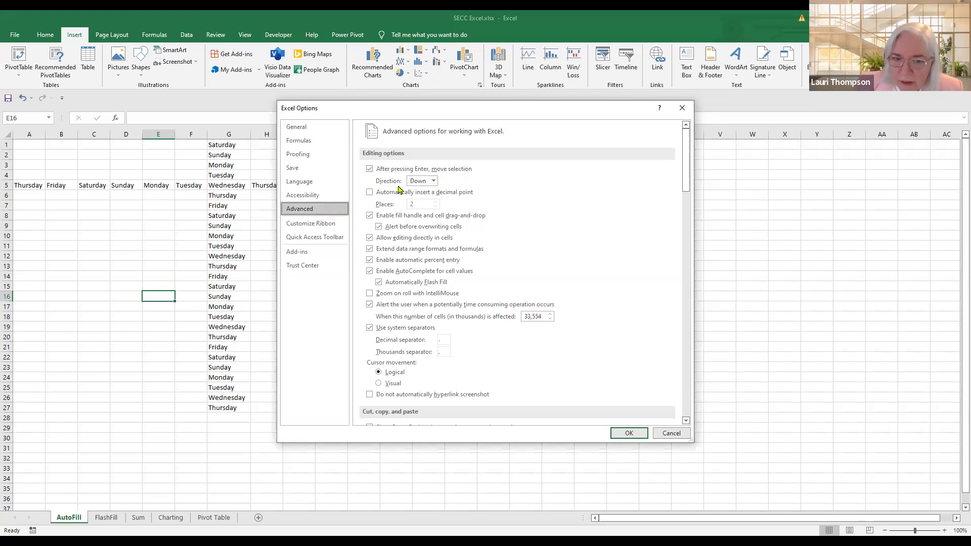
left_click(434, 181)
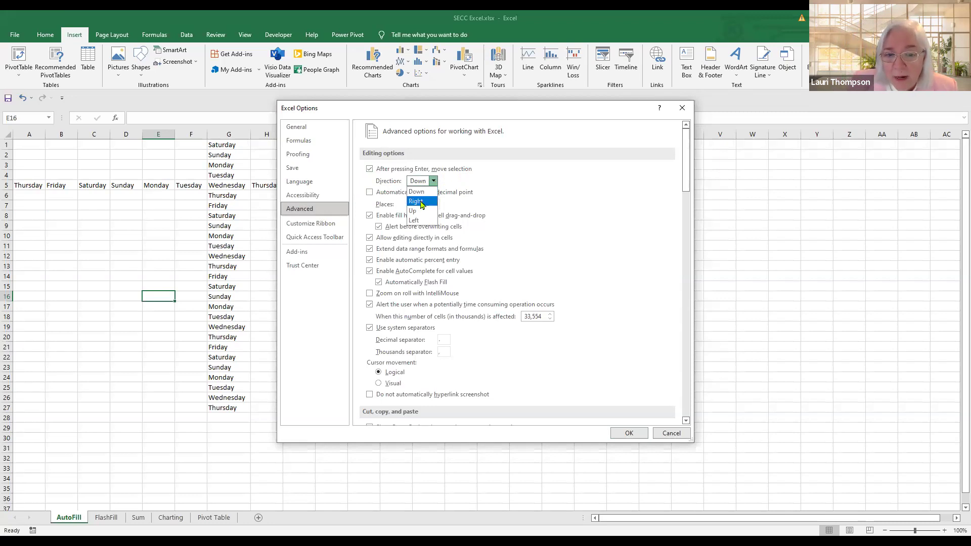
left_click(421, 202)
left_click(627, 433)
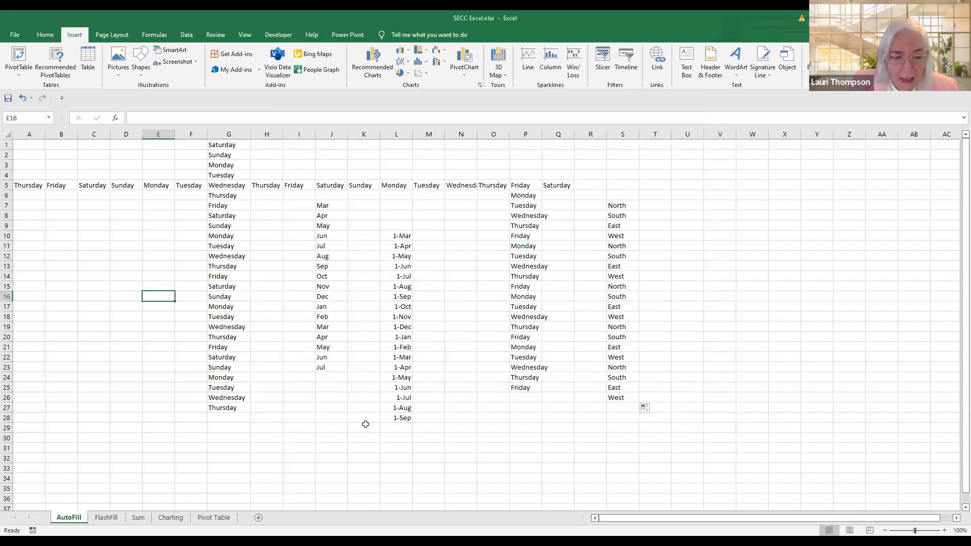
Step: Test the selection movement after Enter, starting at cell G31 and advancing along row 31 to R31
left_click(227, 447)
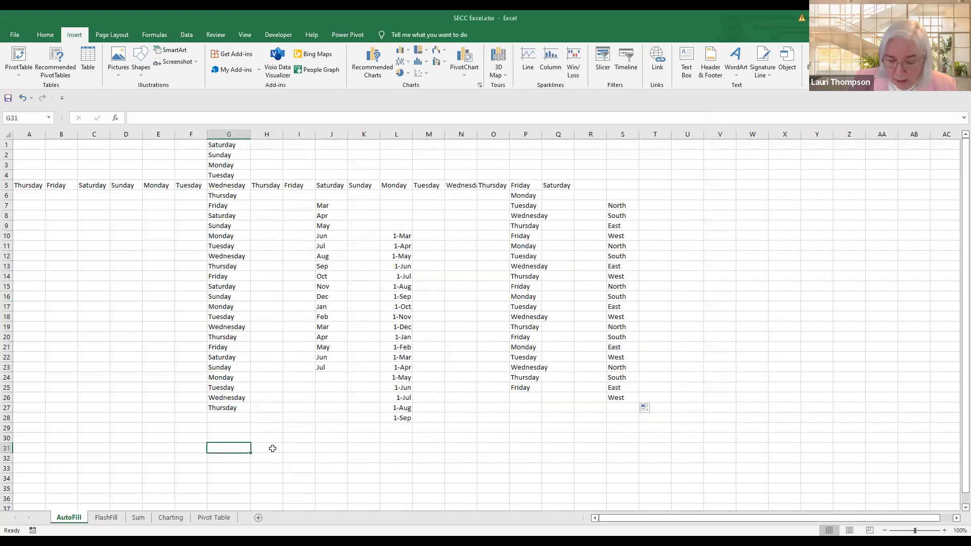
key("Return")
key("Return")
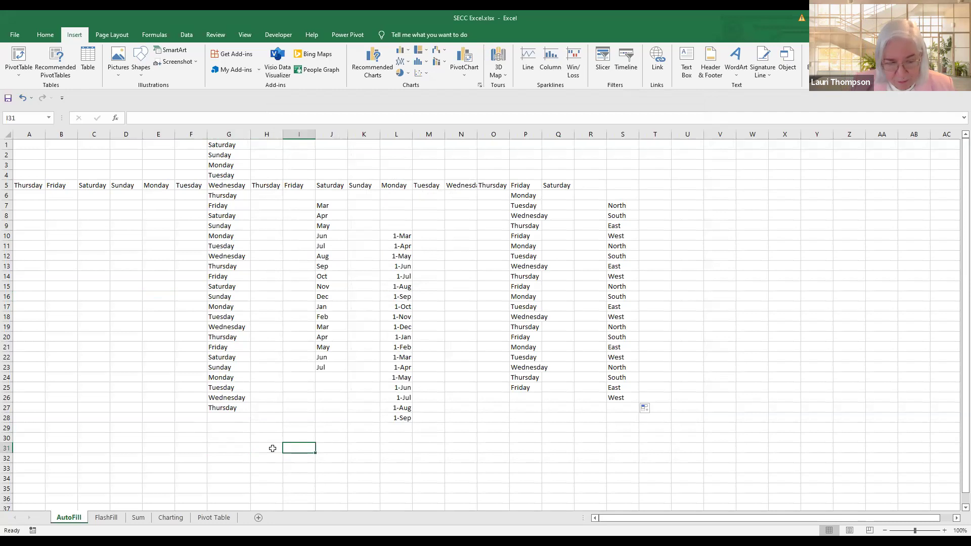
key("Return")
key("Return")
key("Return")
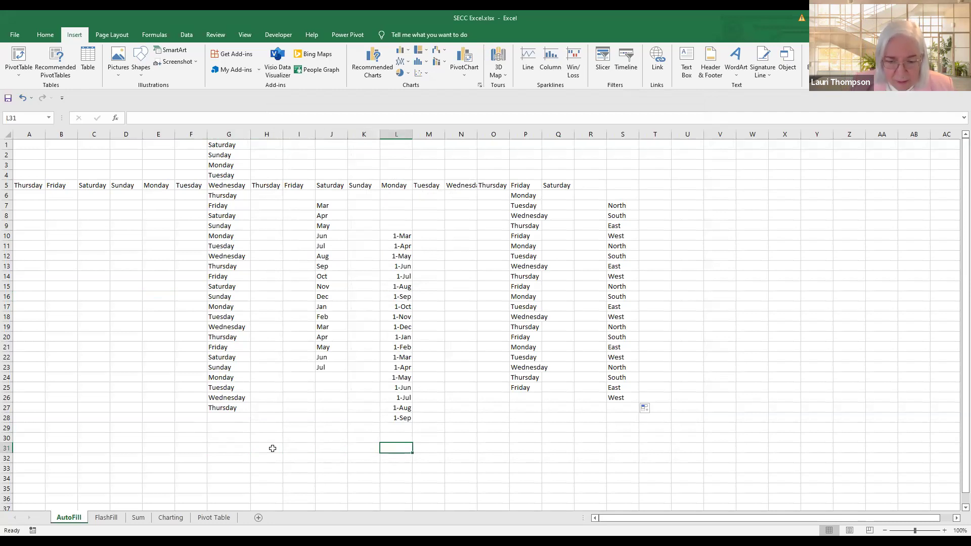
key("Return")
key("Return")
key("Return")
key("Return")
key("Return")
key("Return")
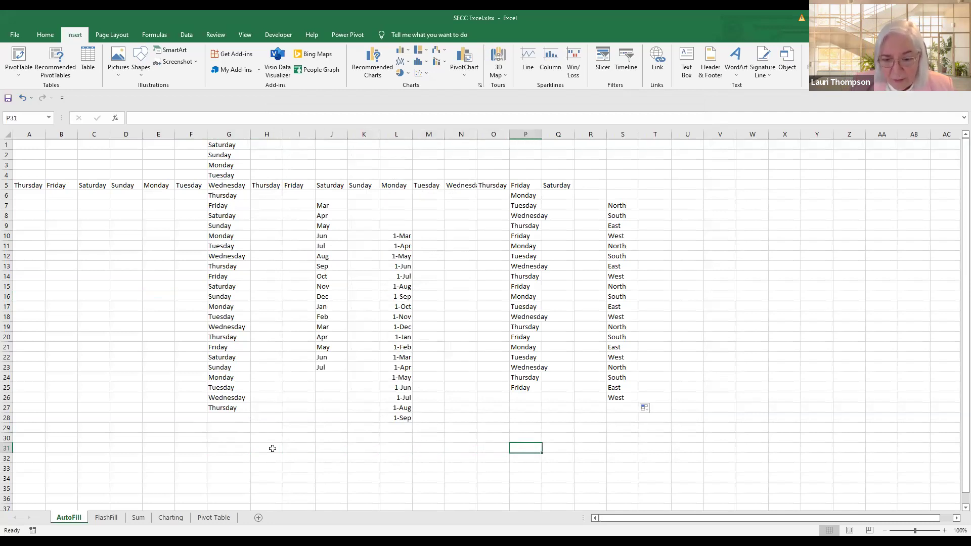
Step: Set the direction the selection moves after Enter back to Down in the advanced editing options
left_click(15, 39)
left_click(32, 518)
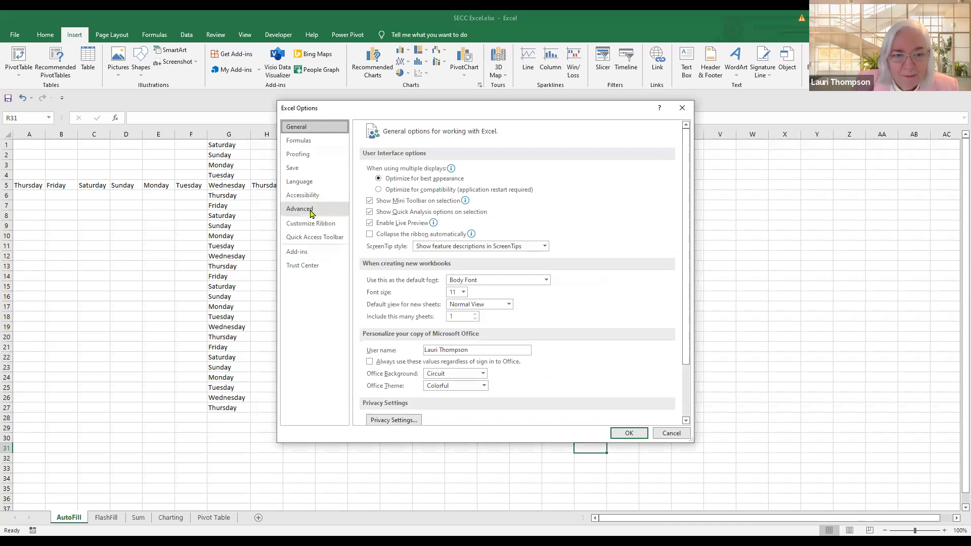
left_click(310, 209)
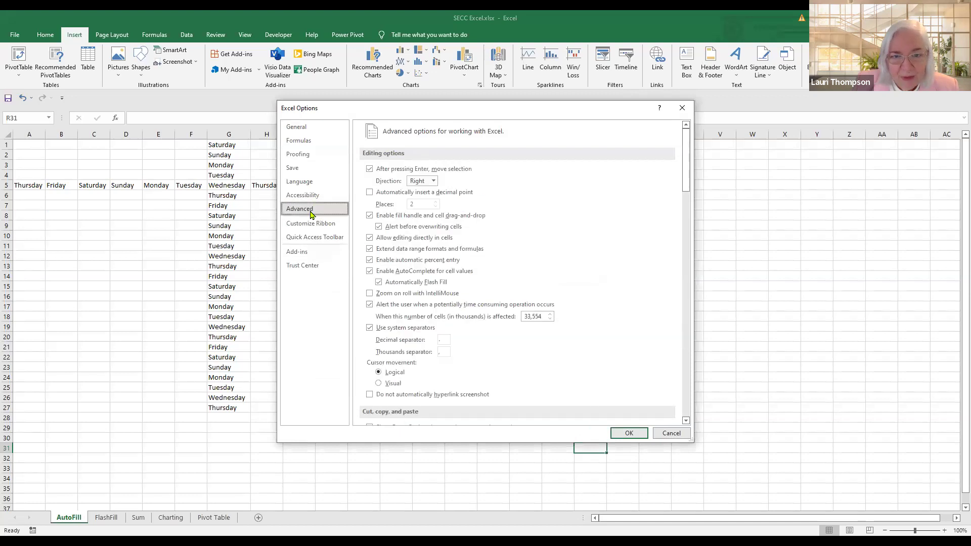
left_click(428, 181)
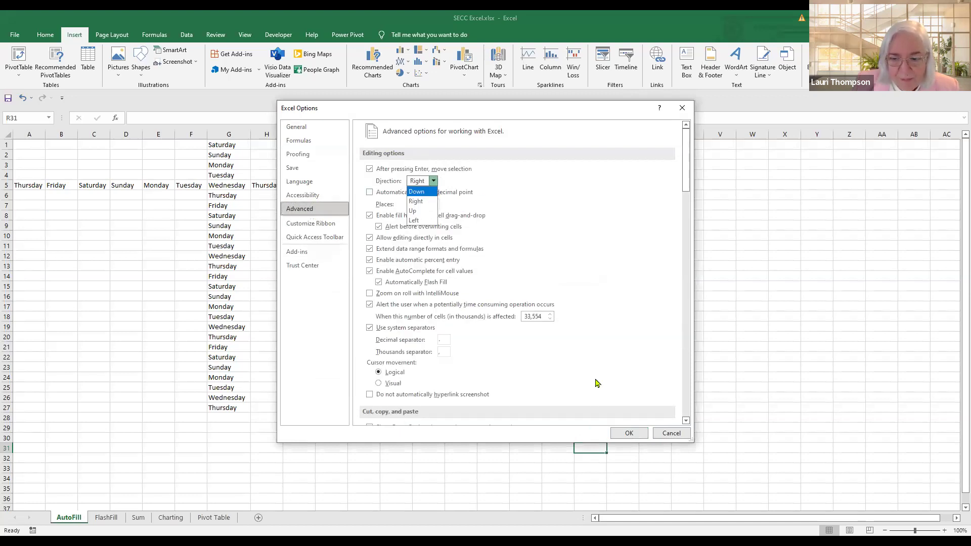
left_click(629, 433)
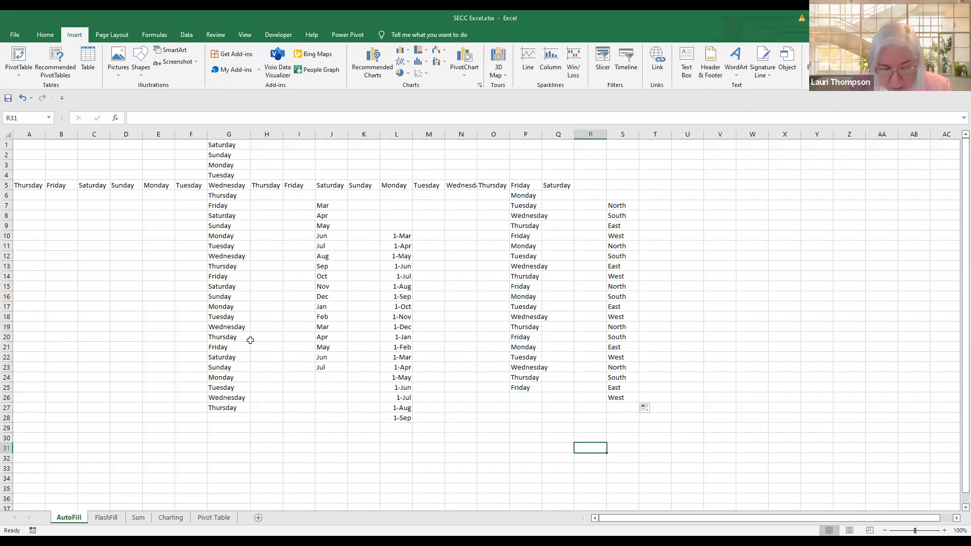
Step: Switch to the FlashFill worksheet and select the example first name in cell C4
left_click(107, 518)
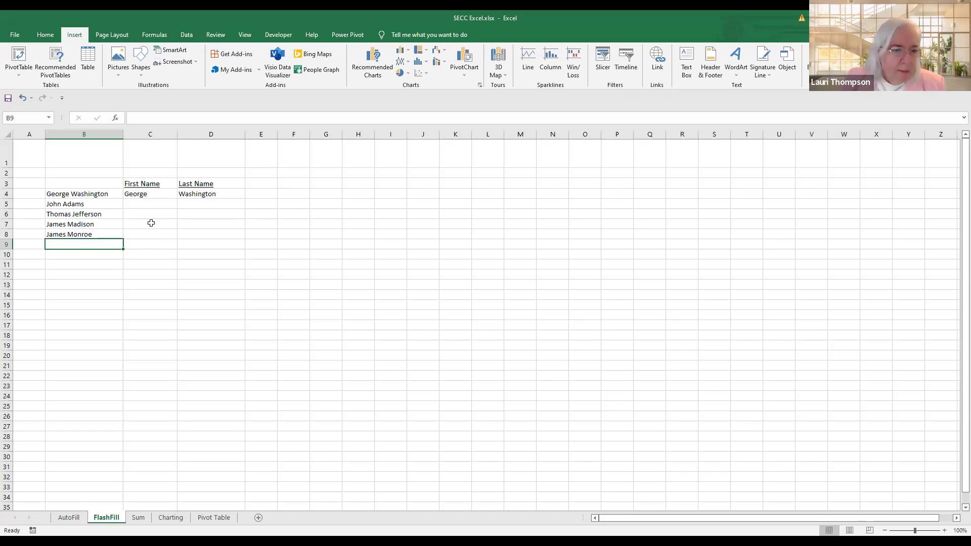
left_click(156, 205)
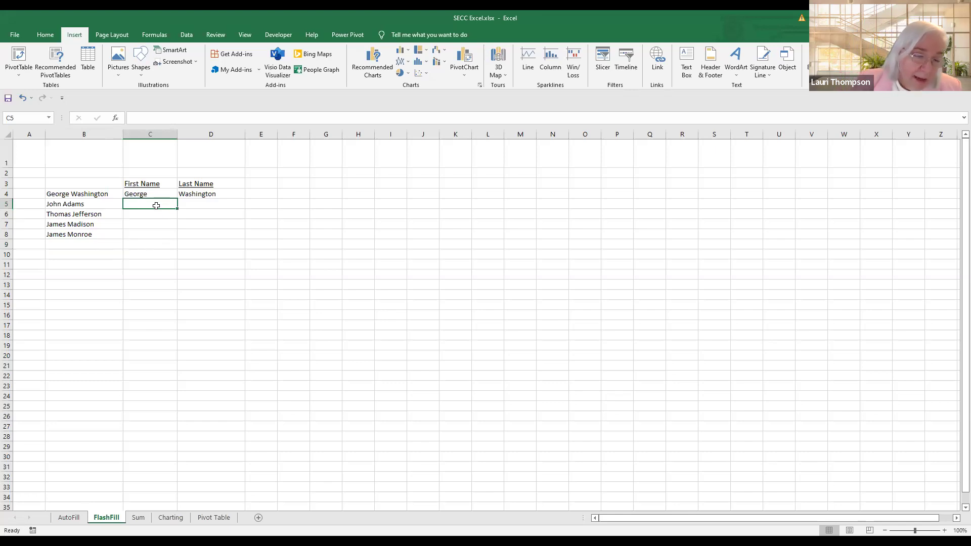
left_click(156, 195)
left_click(151, 205)
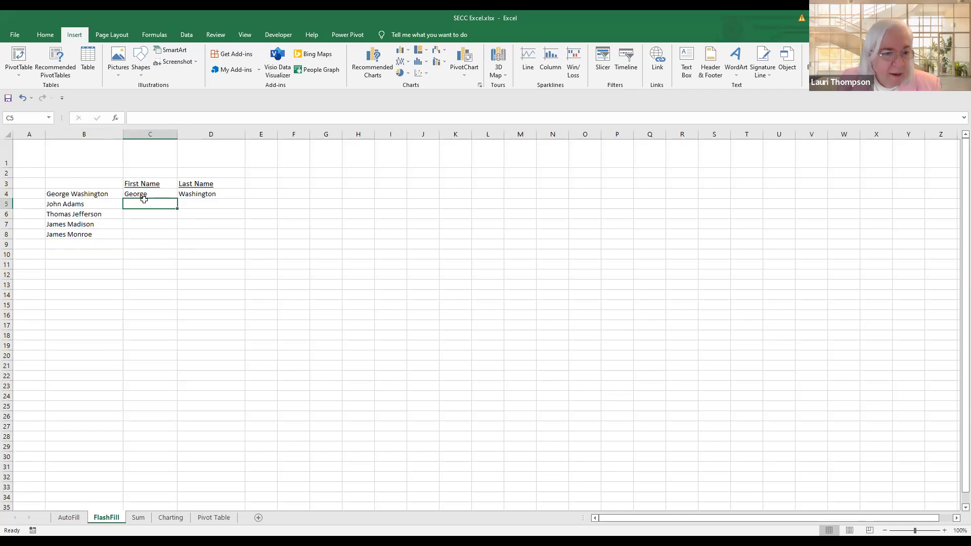
left_click(160, 194)
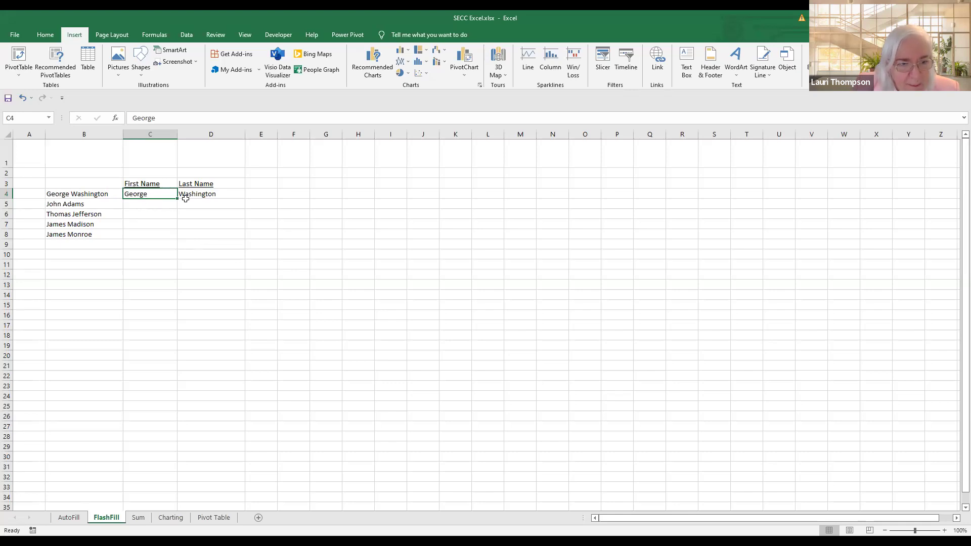
Step: Try to Flash Fill the First Name column by entering John in cell C5
left_click(145, 203)
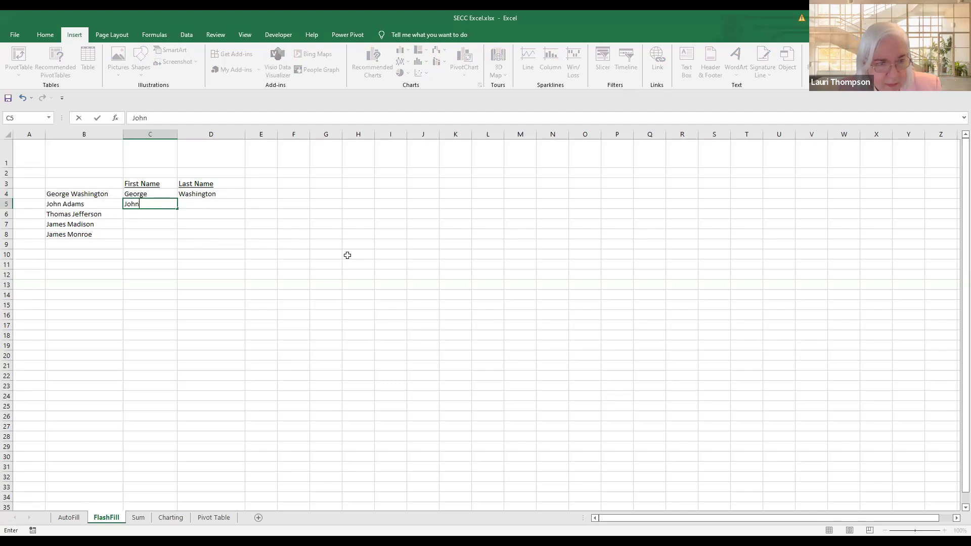
key("BackSpace")
key("BackSpace")
key("BackSpace")
key("BackSpace")
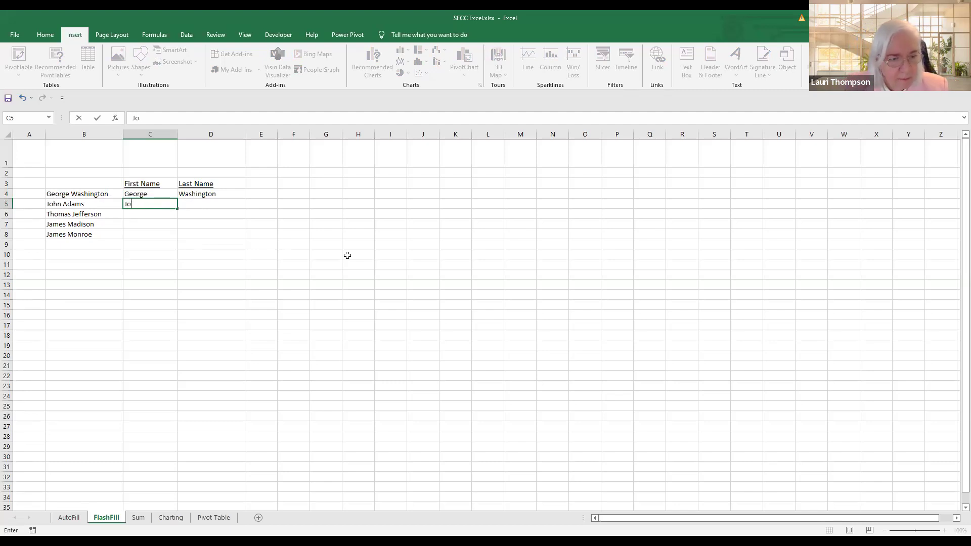
Step: Re-enter the example names in row 4, with George as the first name in C4 and Washington as the last name in D4
left_click(150, 197)
left_click_drag(183, 196, 220, 201)
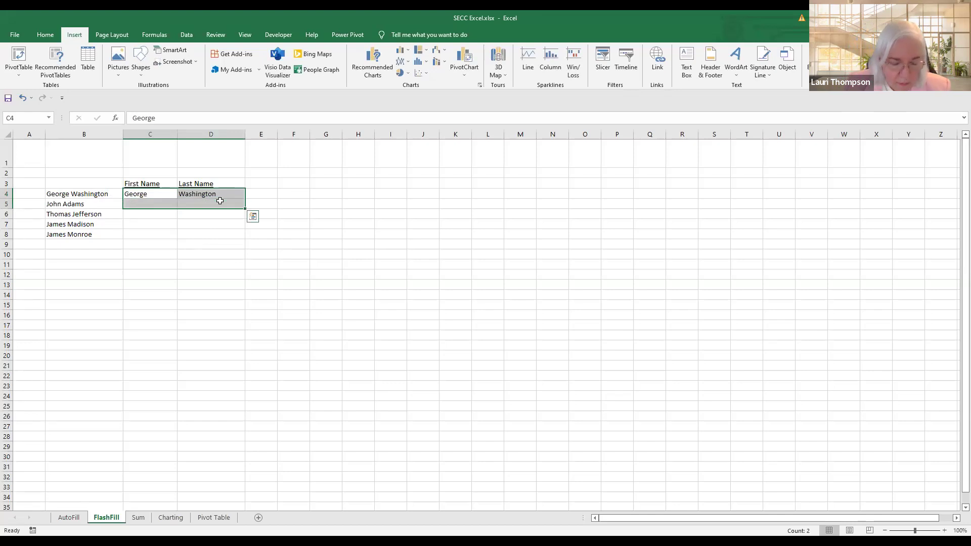
type("G")
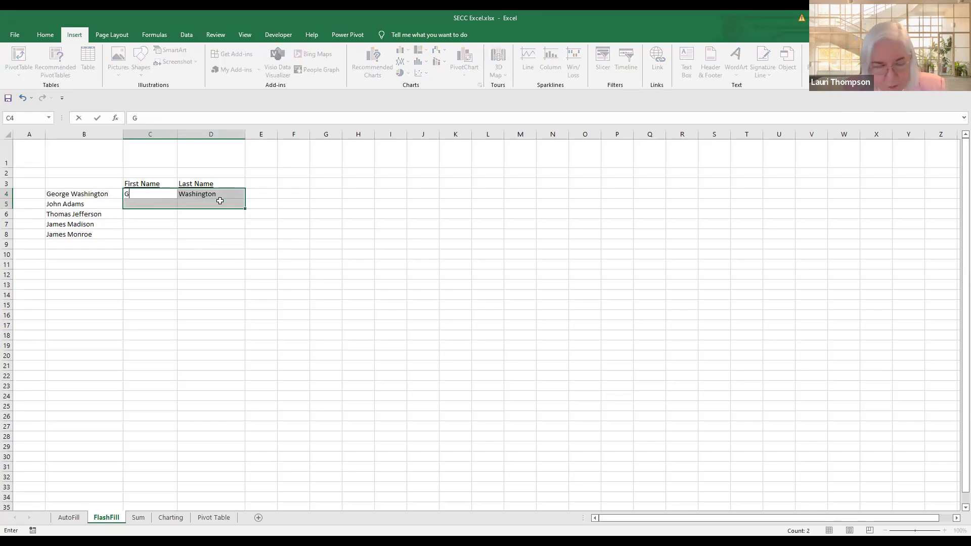
left_click(220, 200)
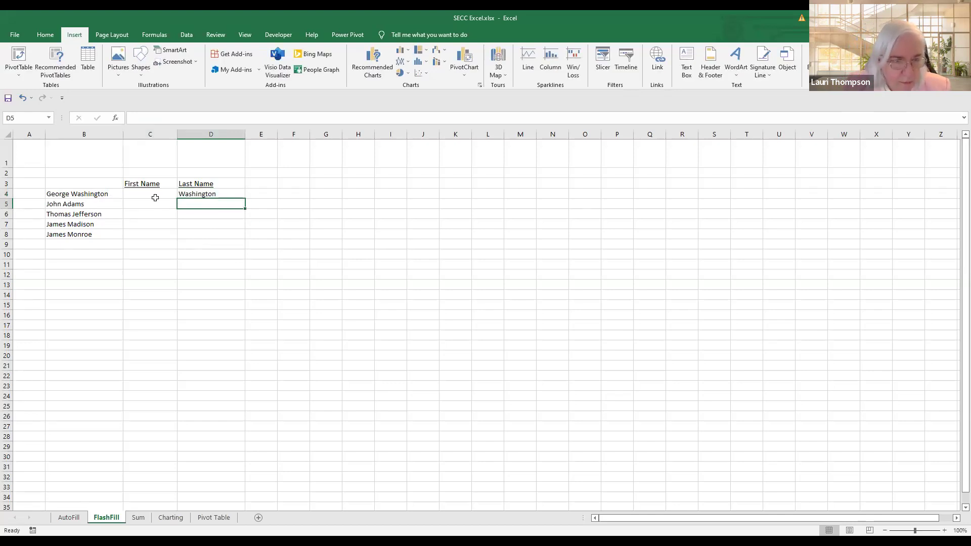
left_click(159, 196)
type("George")
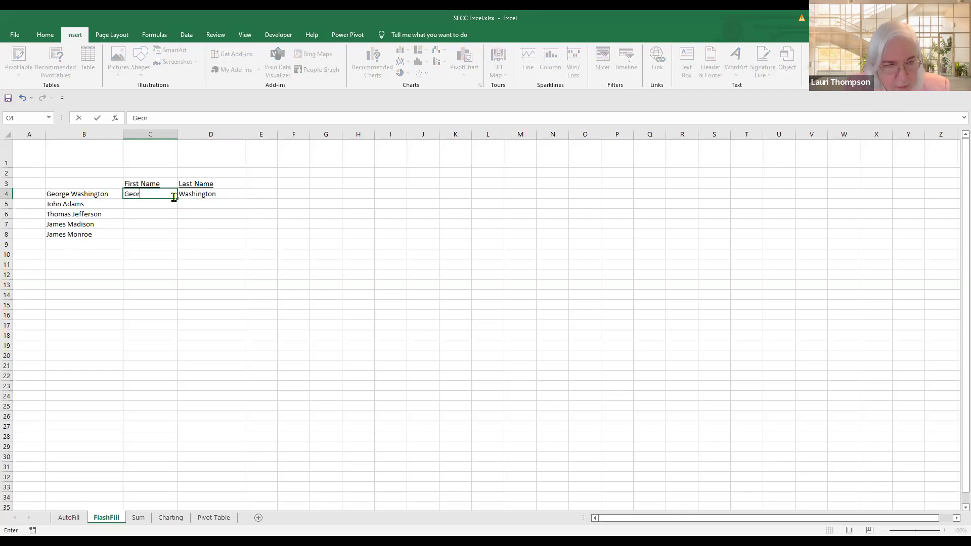
key("Tab")
type("Washington")
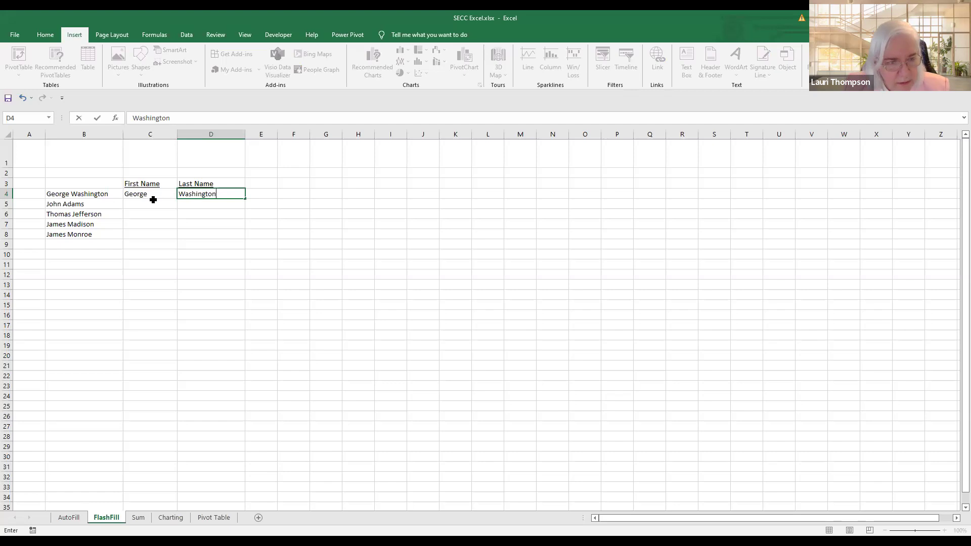
Step: Enter John in C5 and accept the Flash Fill suggestion for the rest of the First Name column
left_click(151, 202)
type("John")
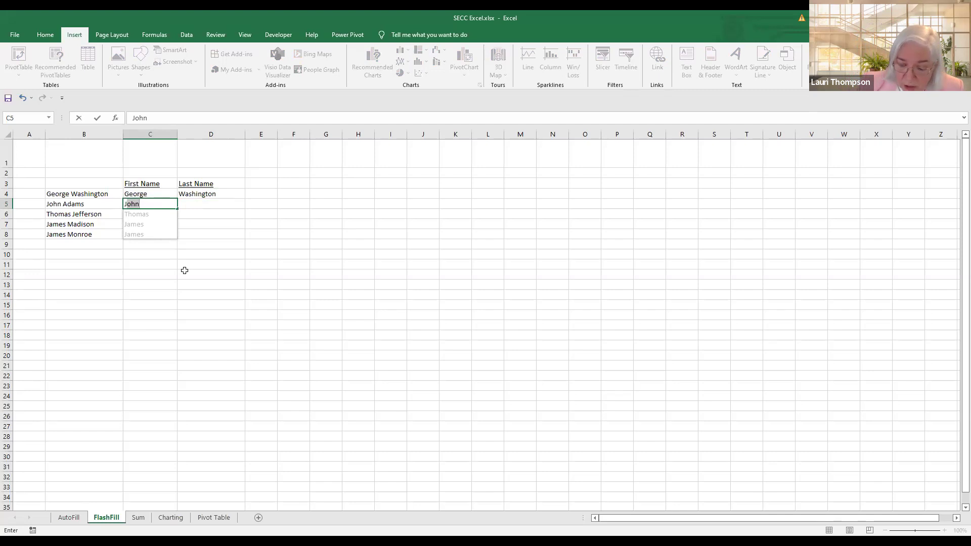
key("Return")
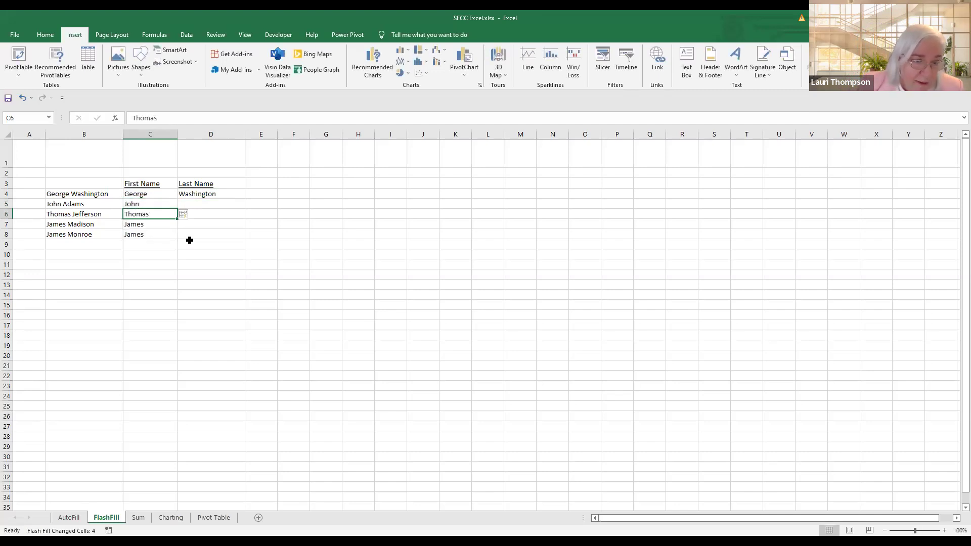
left_click(196, 201)
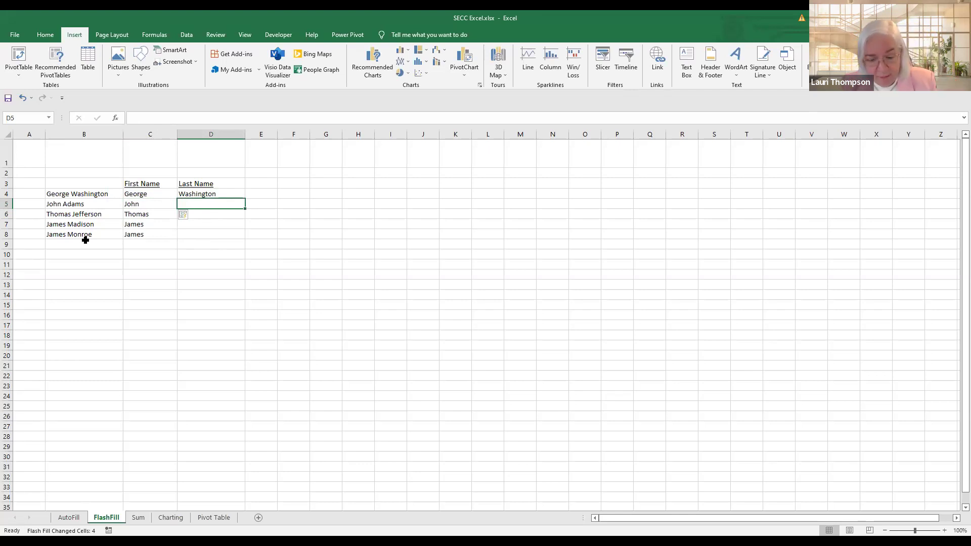
type("Adam")
key("BackSpace")
key("BackSpace")
key("BackSpace")
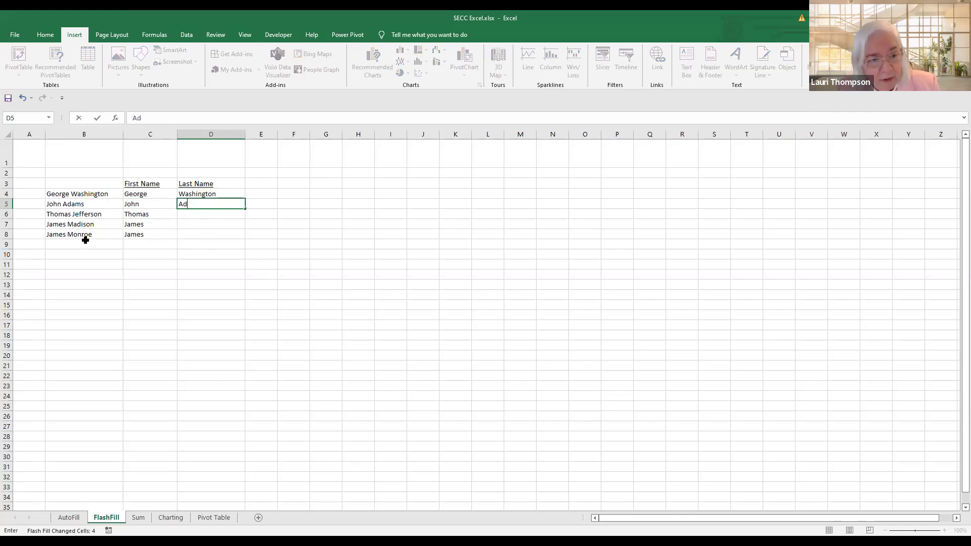
key("BackSpace")
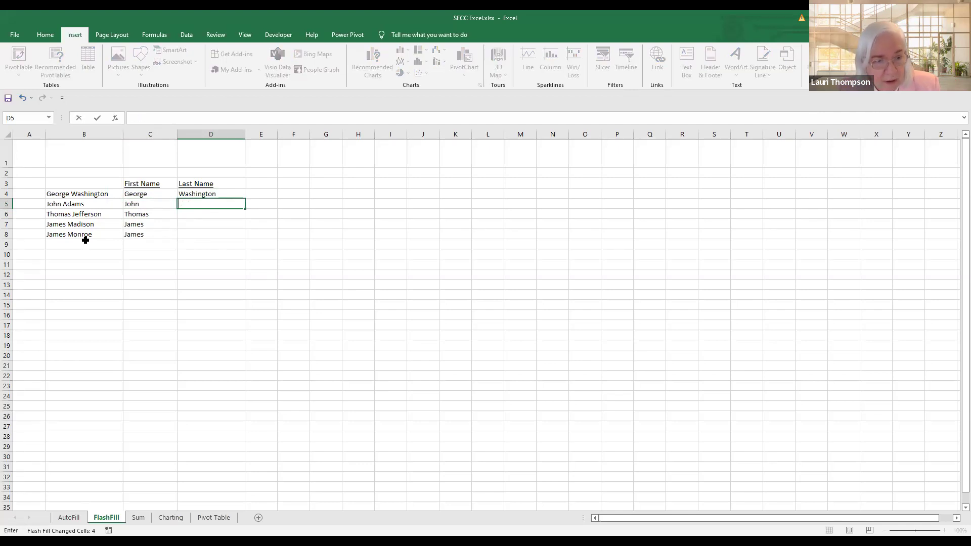
key("Escape")
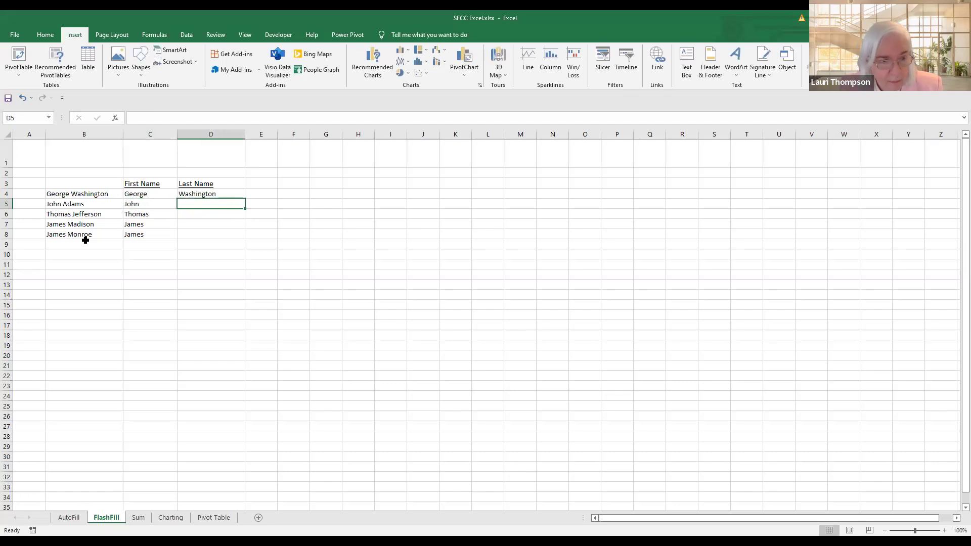
Step: Enter Adams in D5 and Flash Fill the Last Name column down through D8
type("Adams")
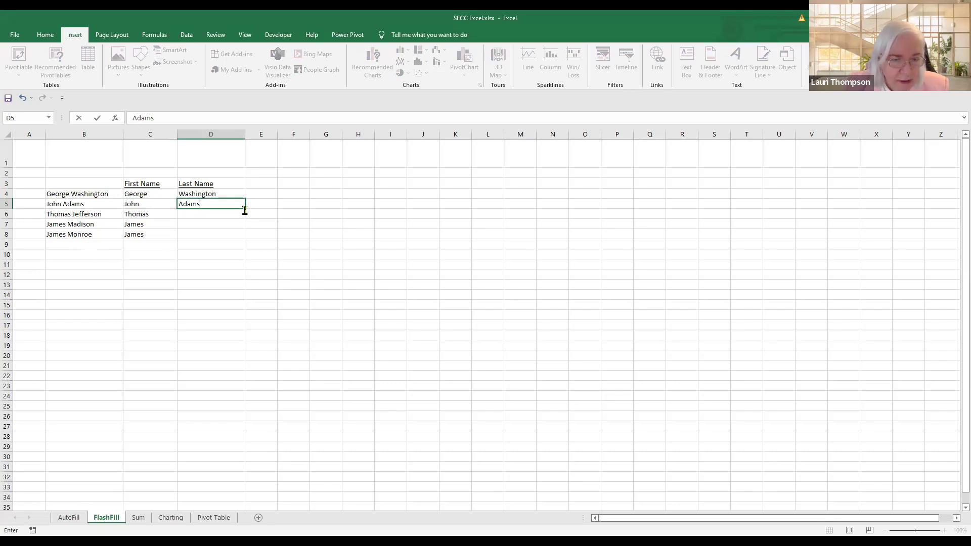
left_click(97, 118)
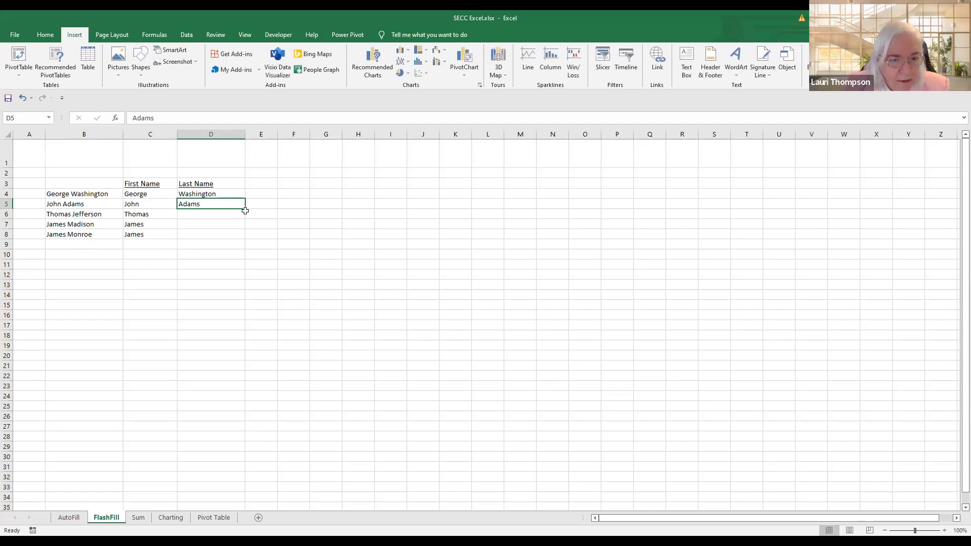
left_click_drag(245, 207, 242, 238)
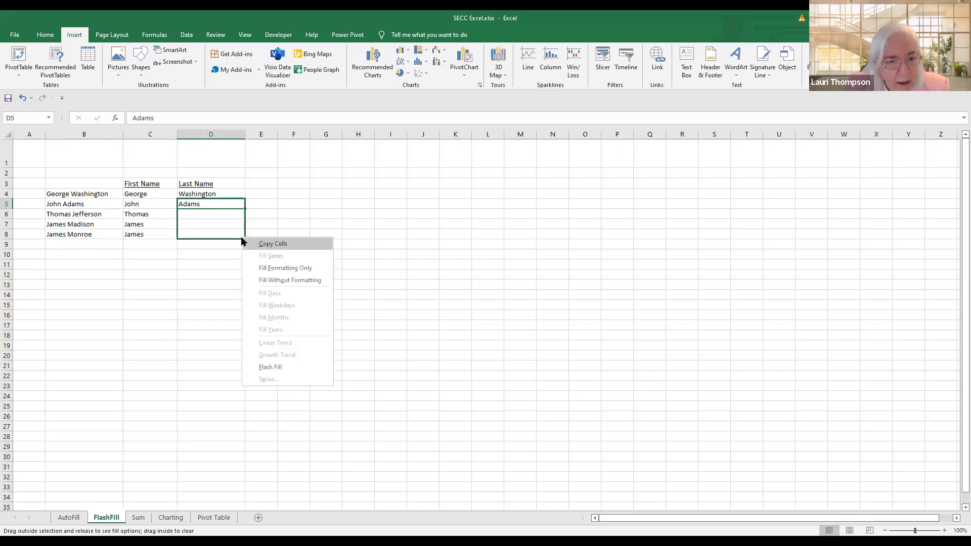
left_click(275, 373)
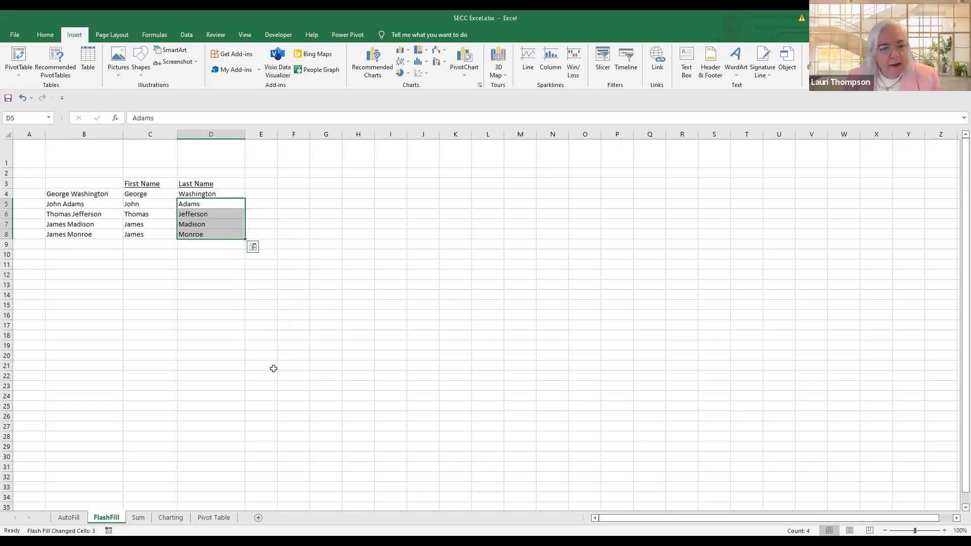
left_click(147, 242)
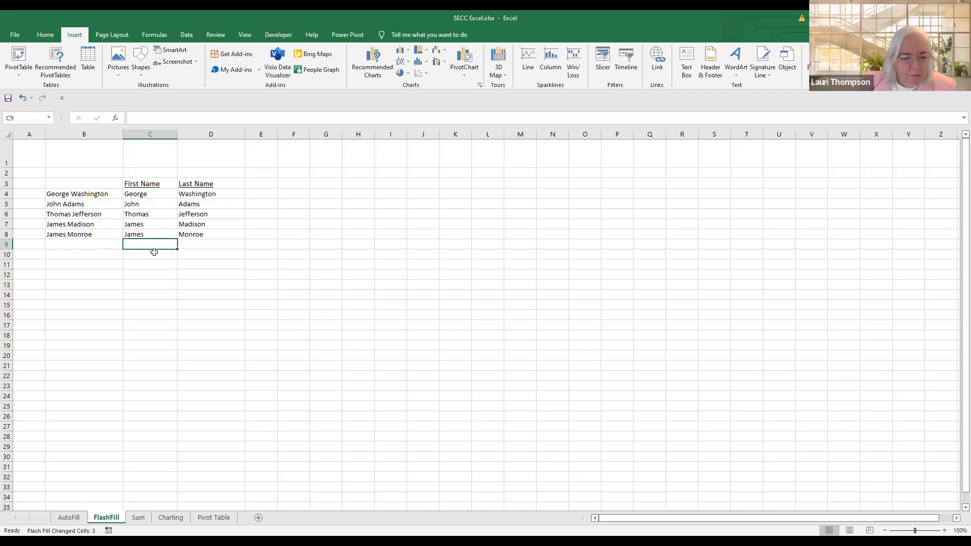
Step: Switch to the Sum worksheet, enlarge it to 148%, and select the North quarterly values in B4:B7
left_click(138, 517)
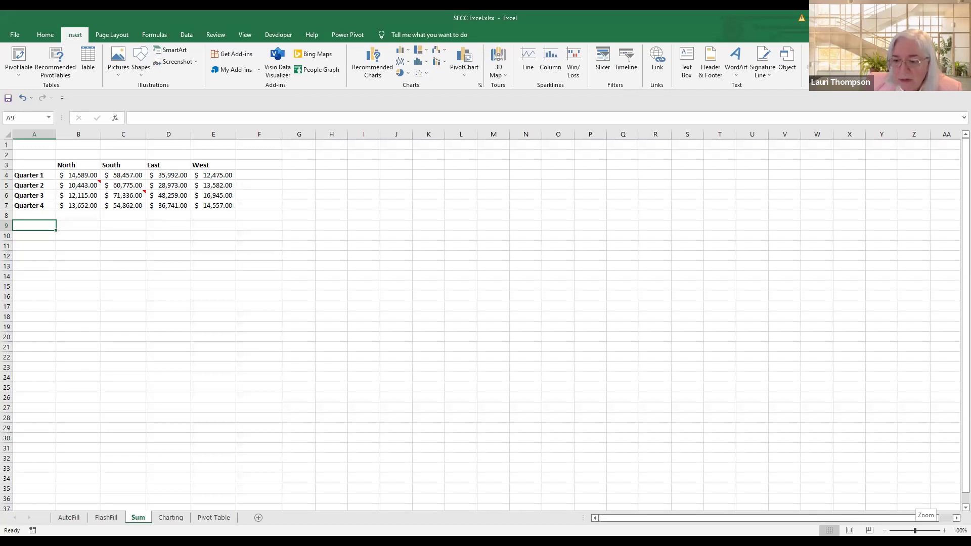
left_click_drag(914, 530, 919, 530)
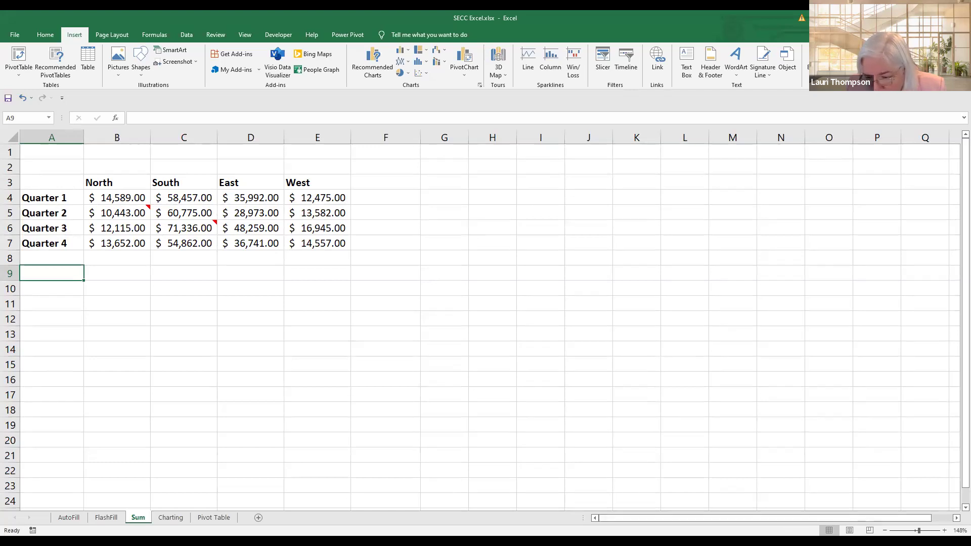
mouse_move(117, 209)
left_click_drag(115, 196, 118, 248)
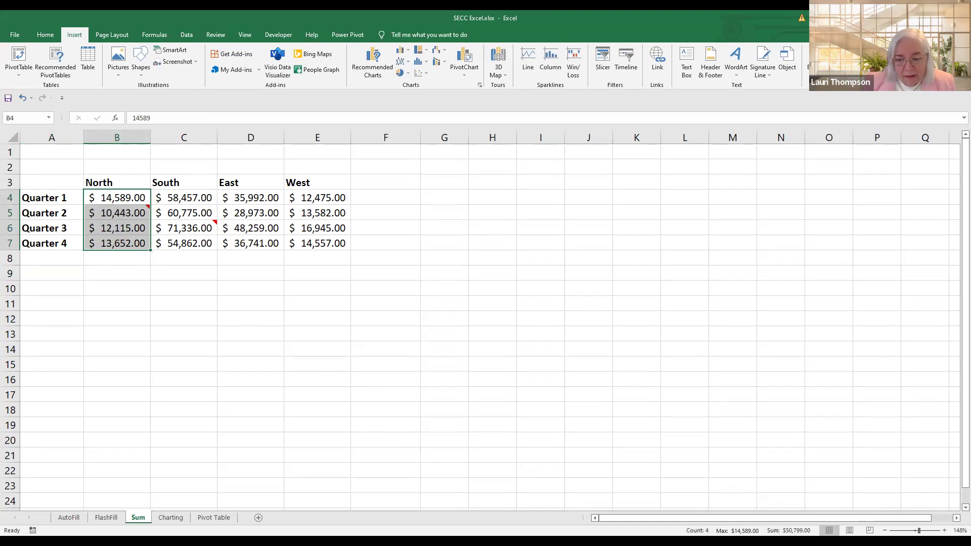
left_click(697, 530)
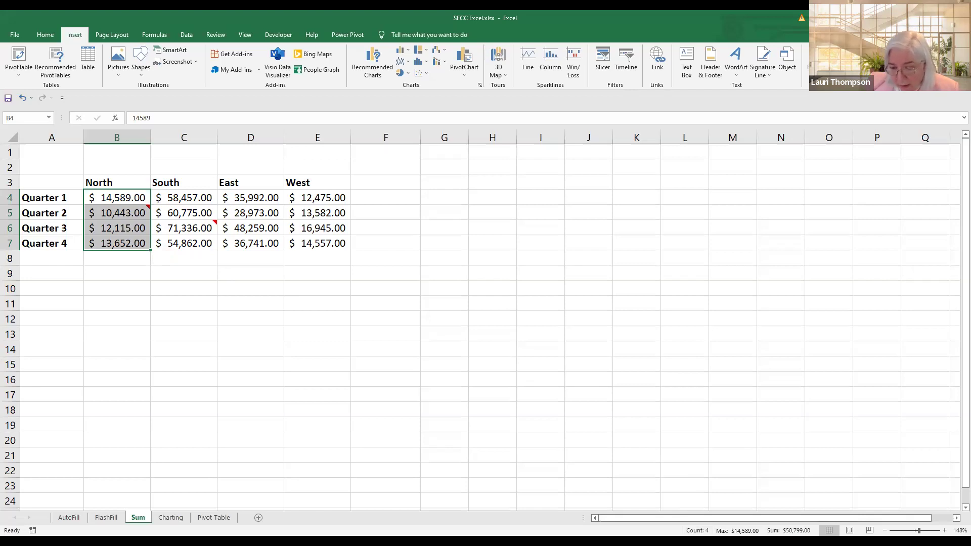
Step: Add Average to the status bar calculations with the Quarter 1 values B4:E4 selected, and check the statistics for the Quarter 3 values B6:E6
right_click(683, 530)
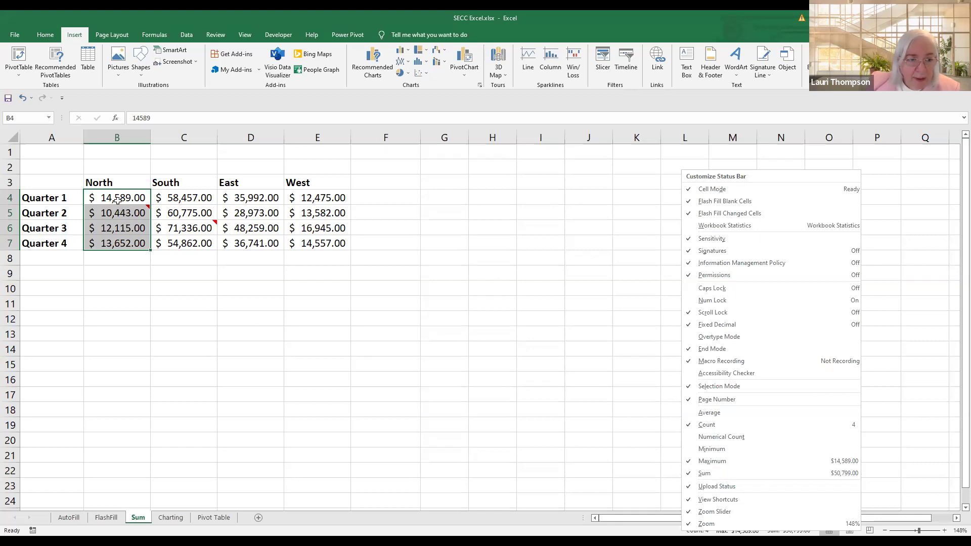
left_click_drag(117, 200, 318, 200)
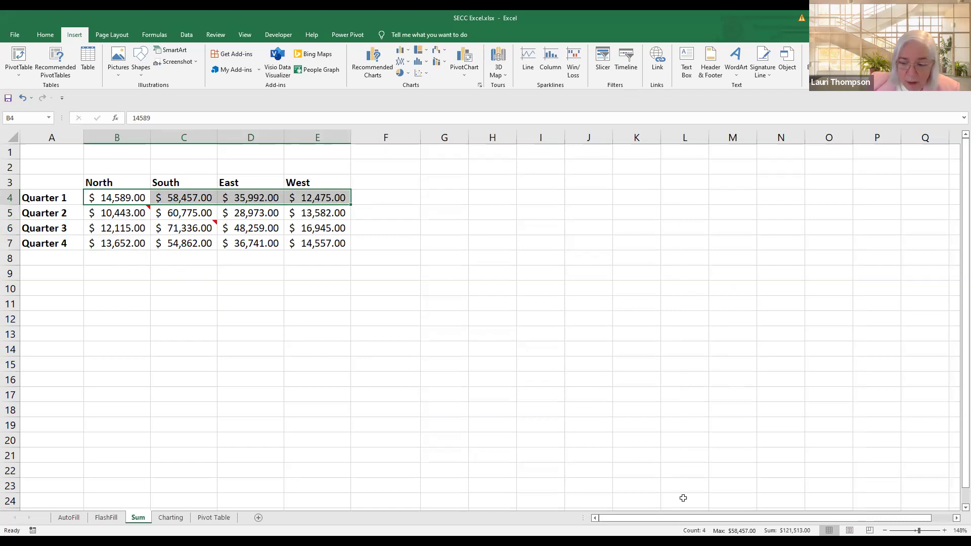
right_click(669, 531)
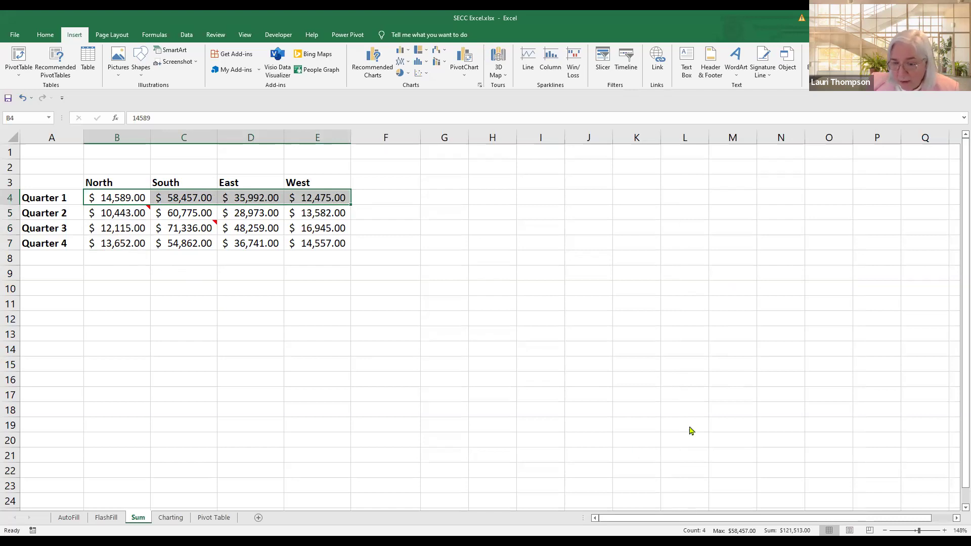
left_click(693, 411)
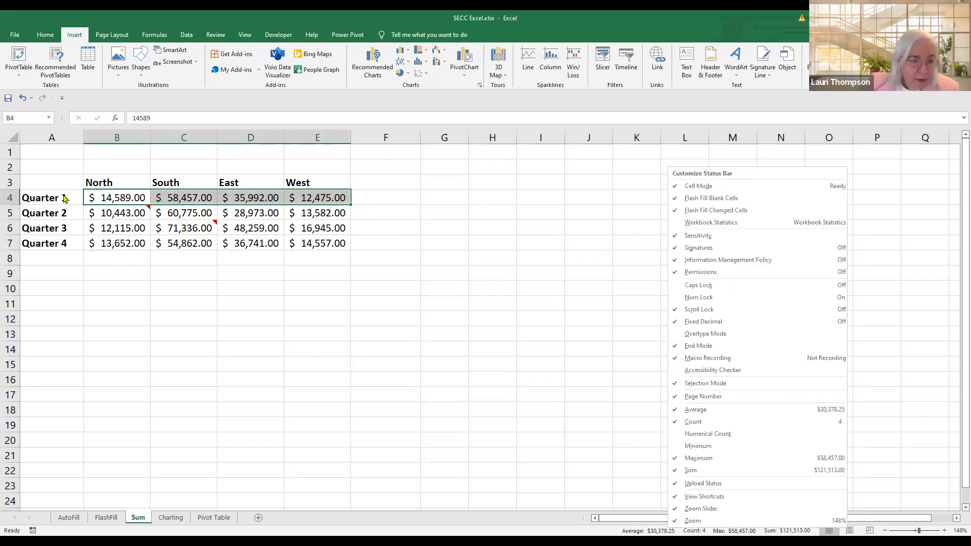
left_click_drag(117, 226, 315, 234)
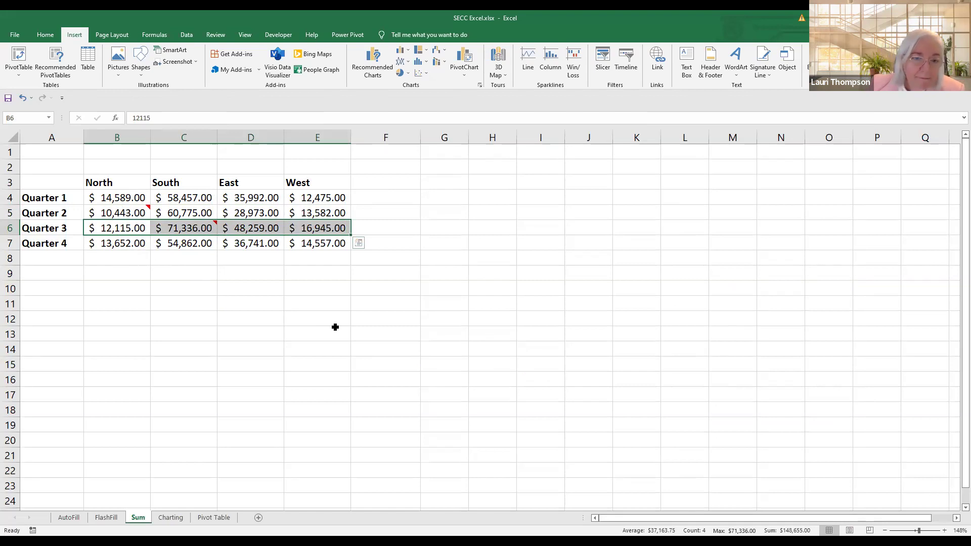
left_click(110, 258)
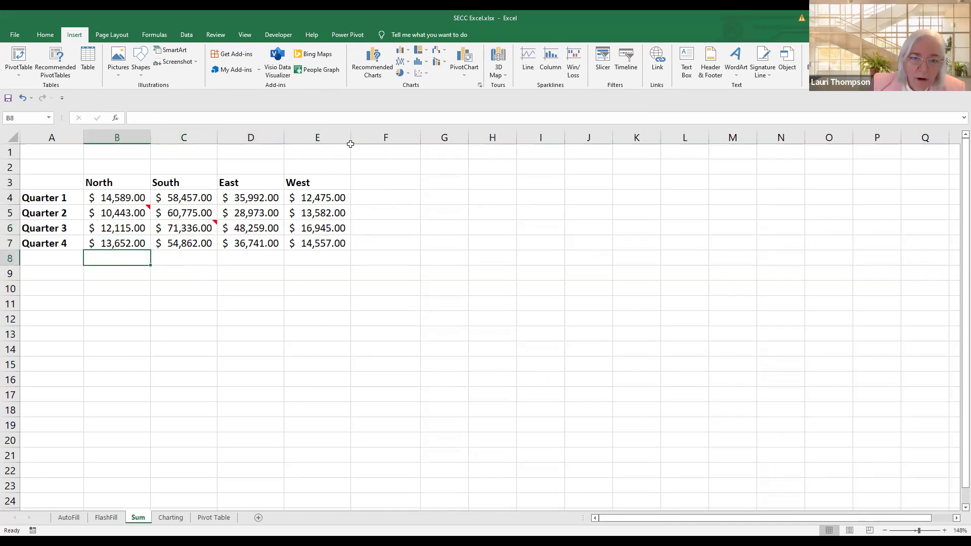
Step: Try narrower and wider sizes for the West column E, and AutoFit its width to the contents
left_click_drag(351, 137, 329, 137)
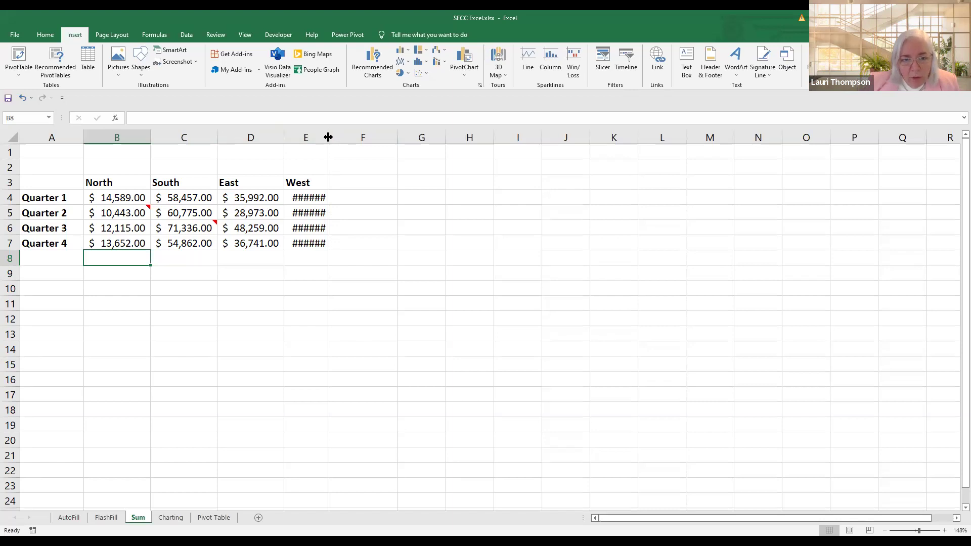
left_click_drag(328, 137, 349, 135)
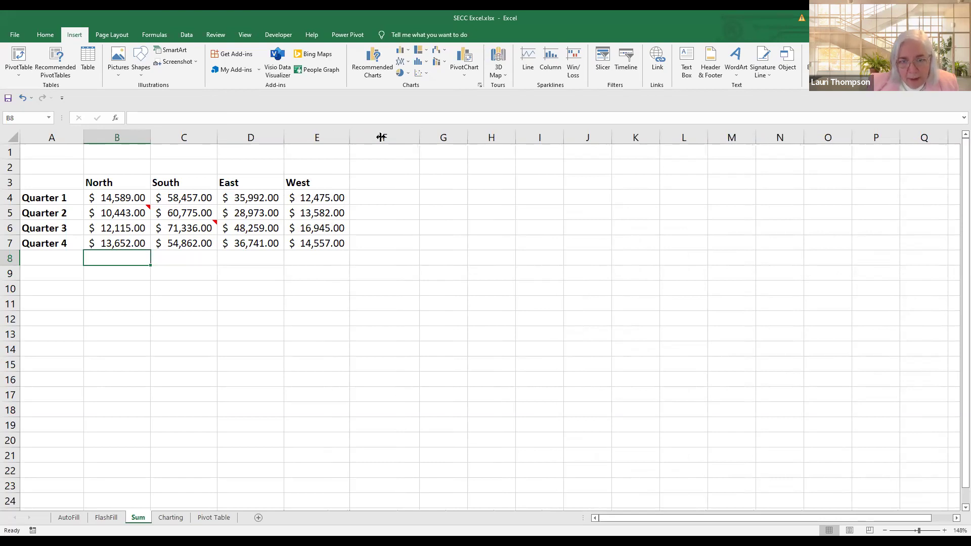
left_click_drag(381, 137, 399, 135)
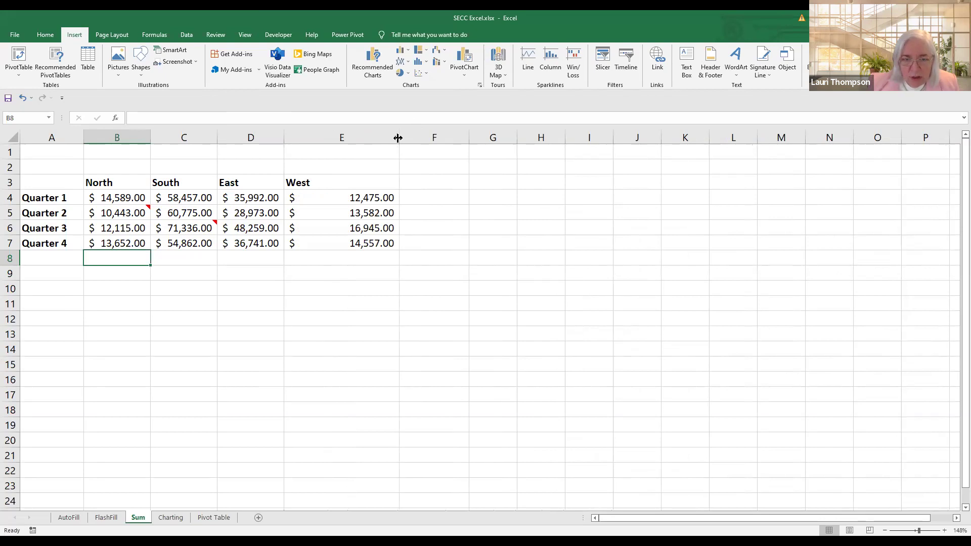
double_click(398, 136)
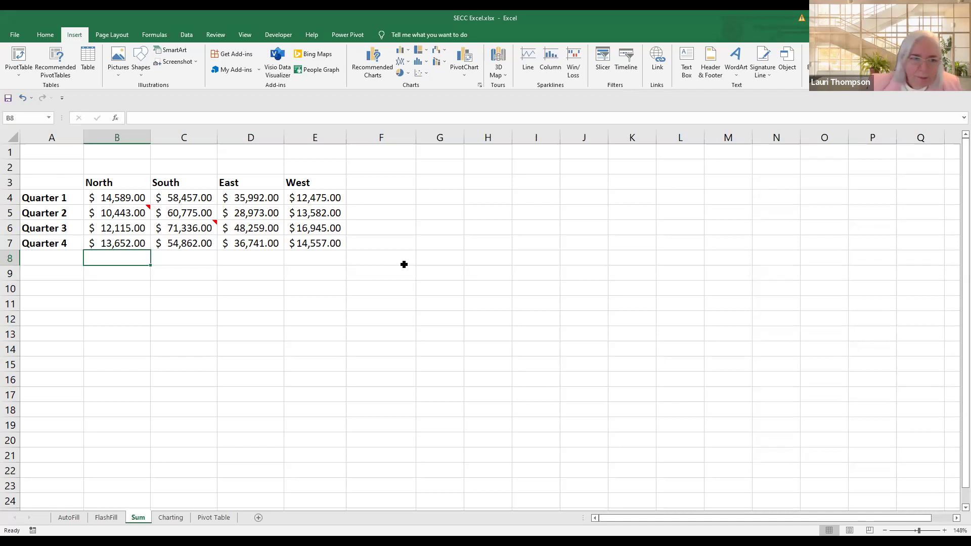
Step: Select whole columns B through E one at a time and check the exact column width of the West column E
left_click(134, 137)
left_click(196, 138)
left_click(248, 138)
left_click(305, 141)
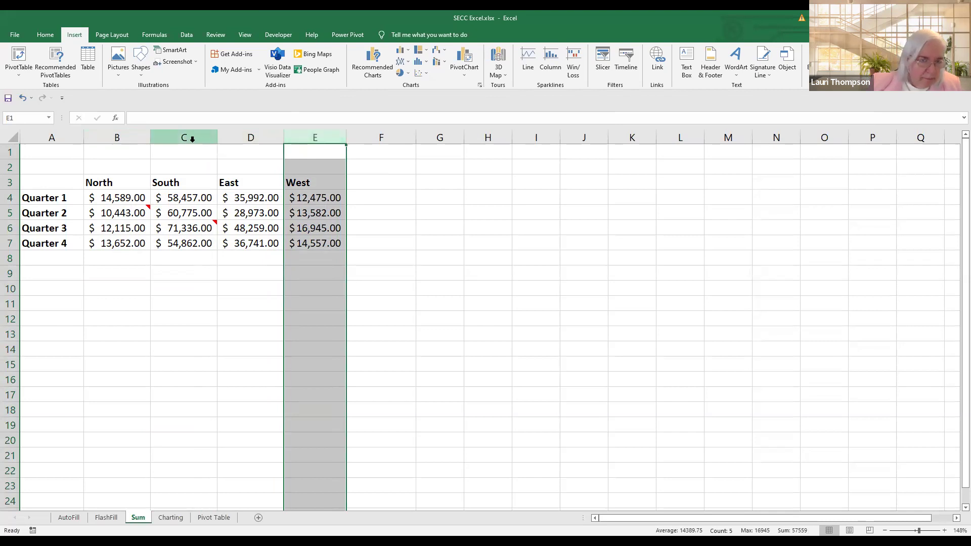
right_click(312, 138)
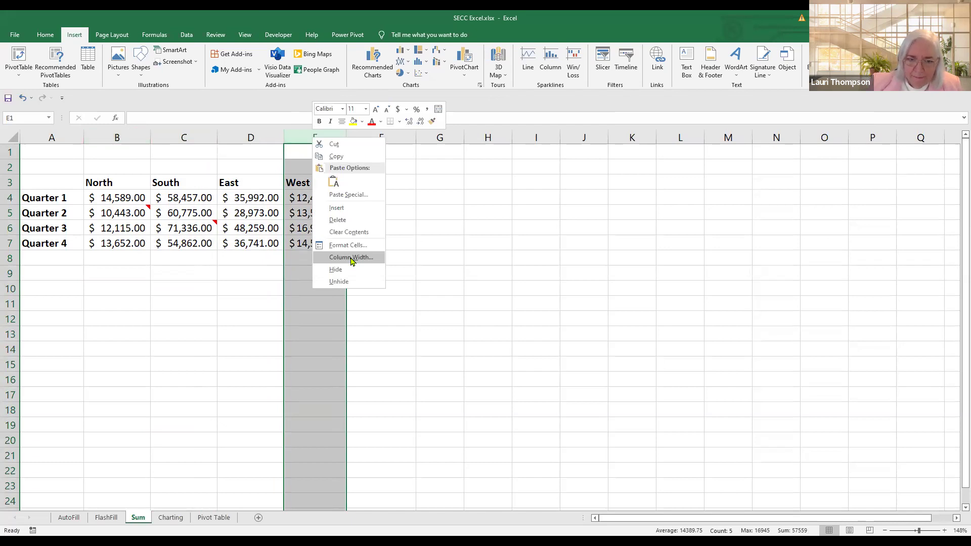
left_click(352, 258)
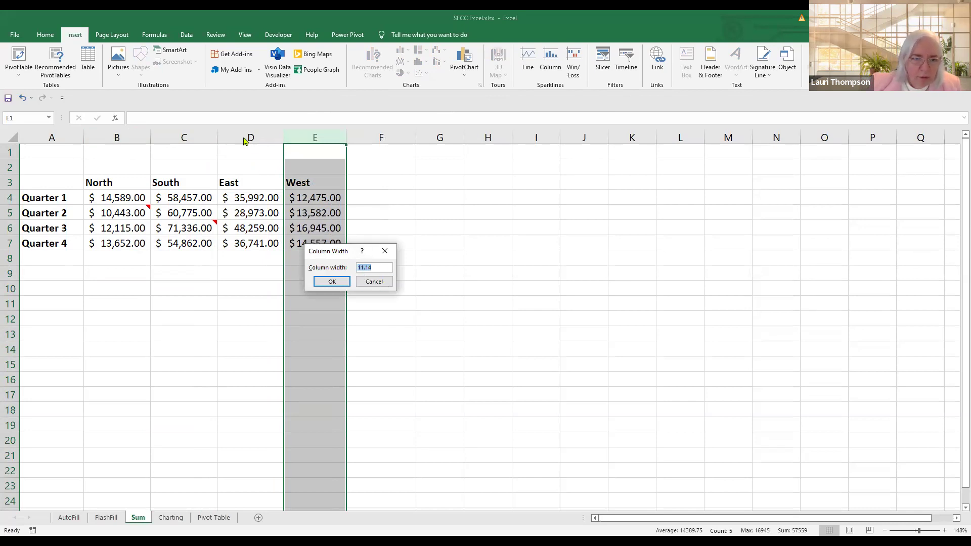
left_click(331, 285)
Step: Check the exact column widths of the East column D and the South column C
left_click(242, 137)
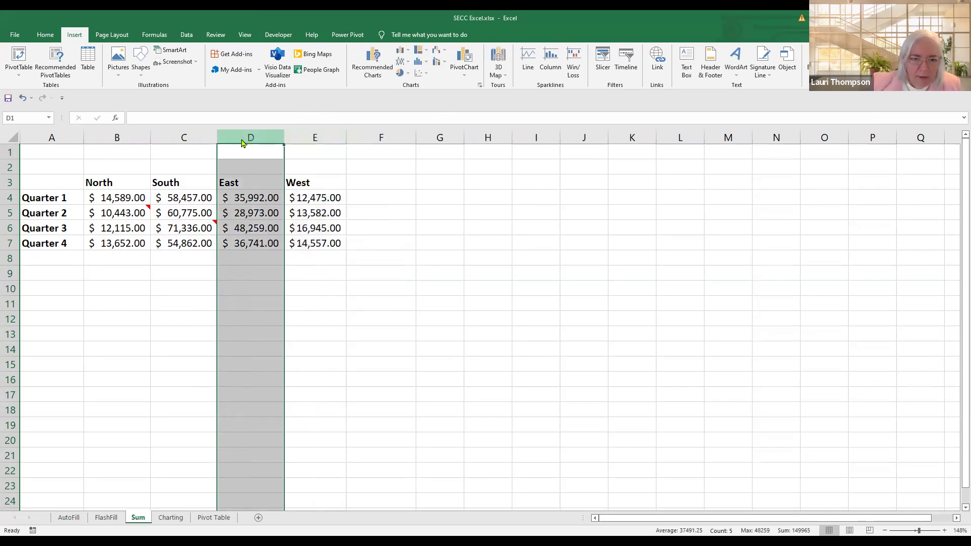
right_click(241, 137)
left_click(280, 268)
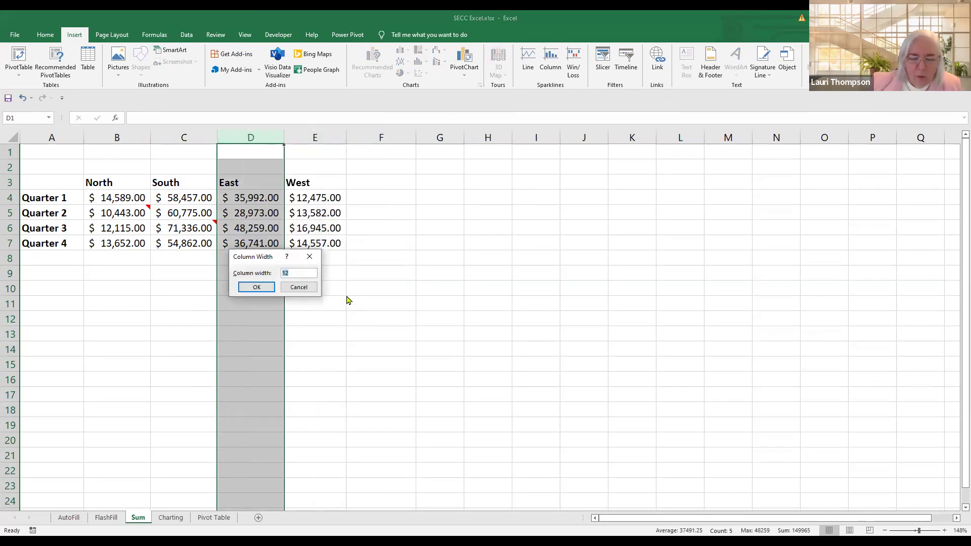
left_click(256, 288)
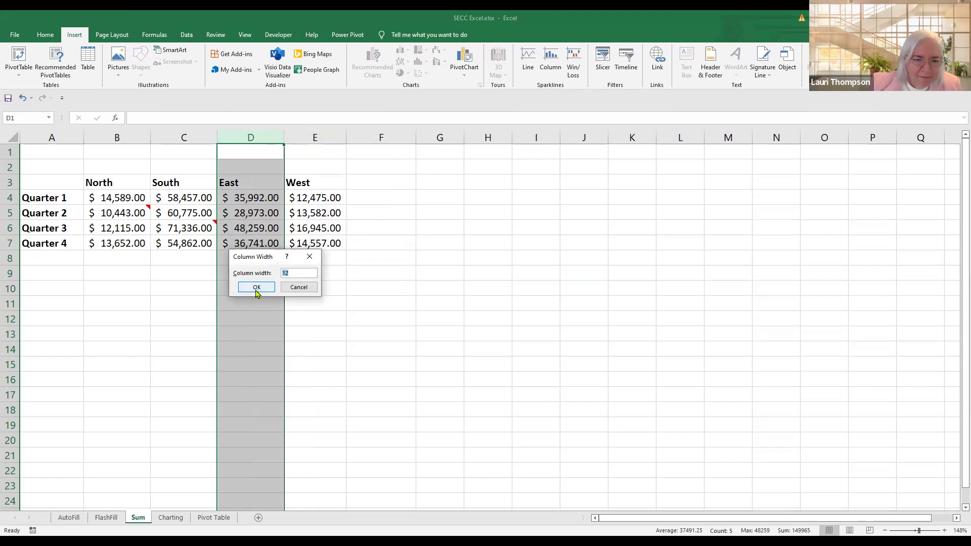
left_click(188, 137)
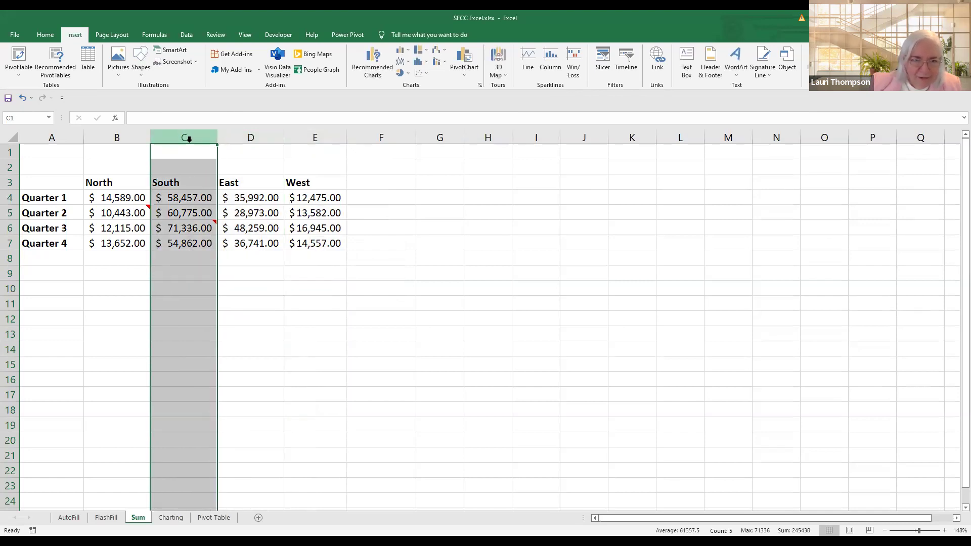
right_click(190, 142)
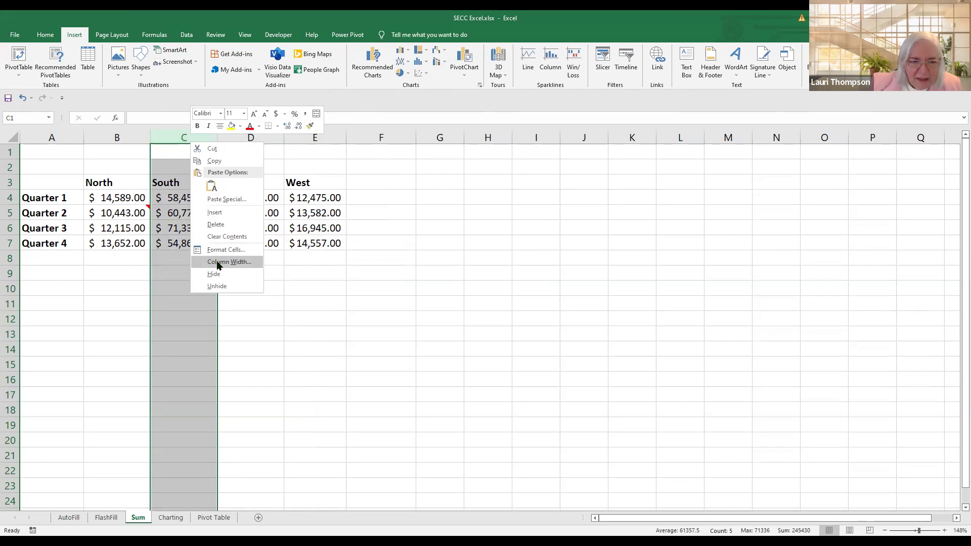
left_click(218, 263)
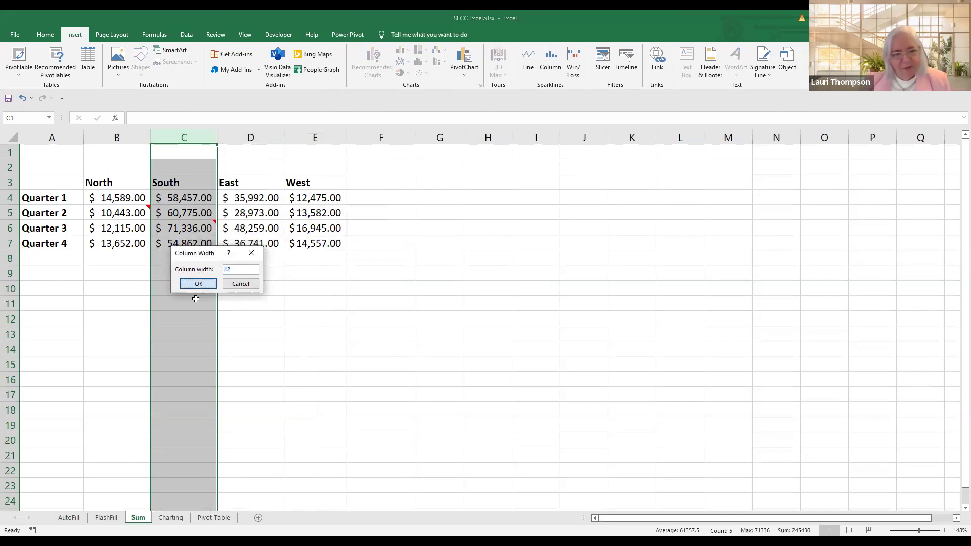
left_click(197, 284)
left_click(196, 276)
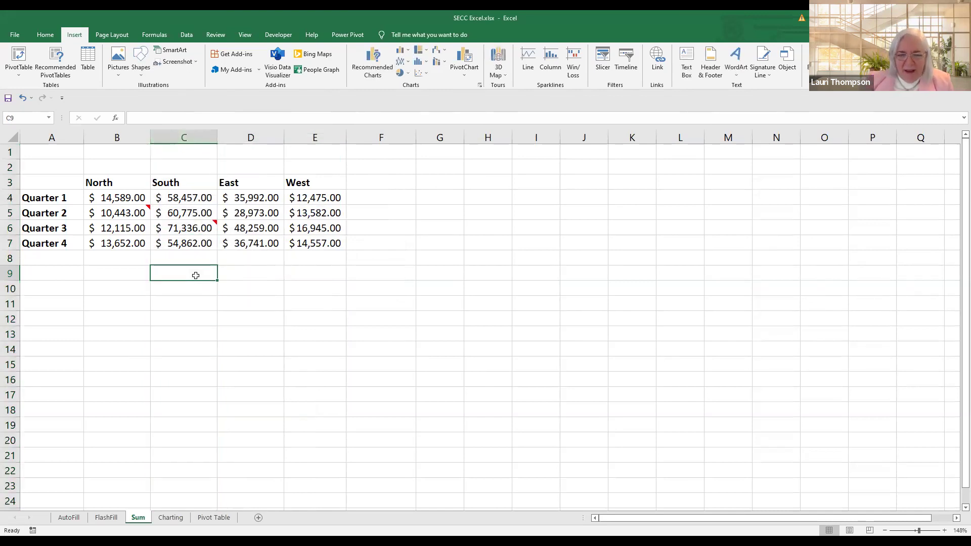
Step: Recheck the exact width of the East column D as the reference for the West column
left_click(248, 138)
right_click(248, 138)
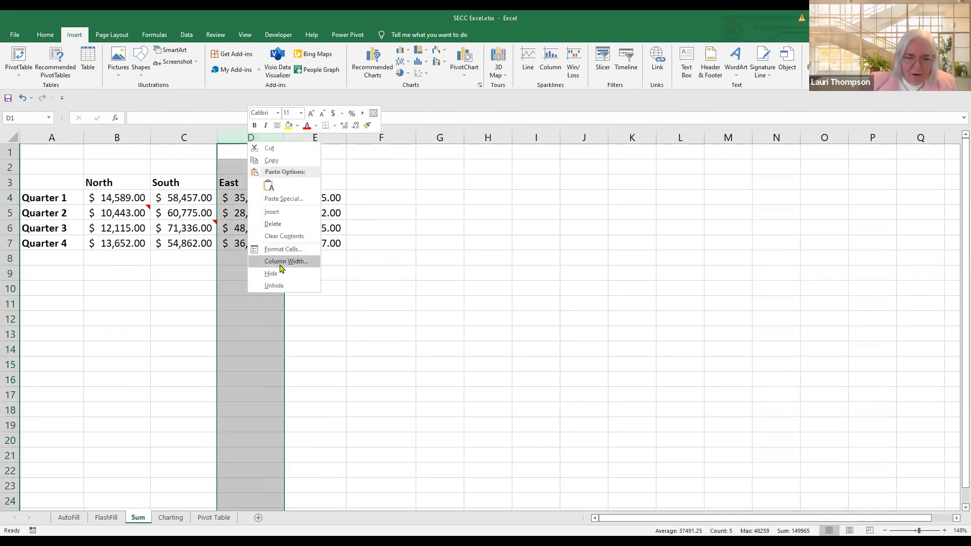
left_click(282, 267)
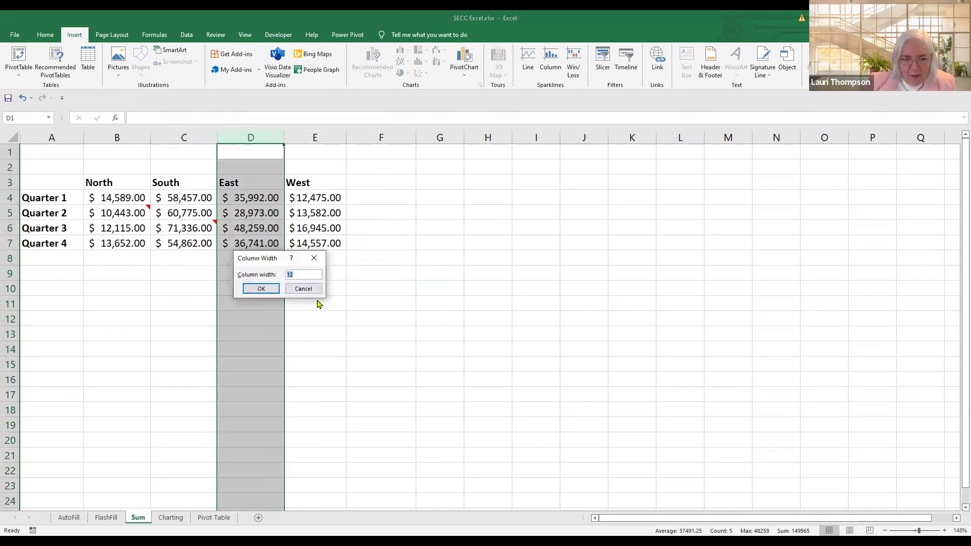
left_click(268, 289)
Step: Set the exact width of the West column E to 12
left_click(303, 132)
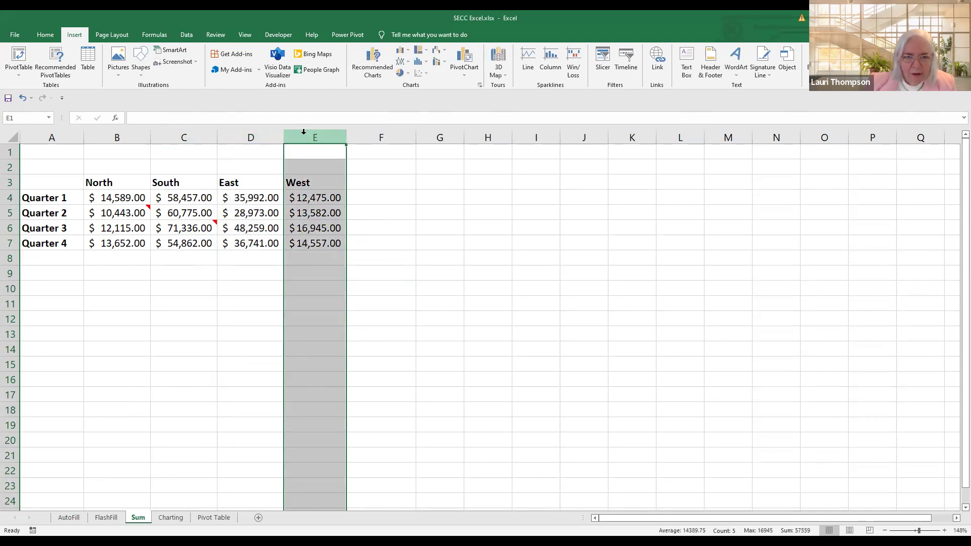
right_click(304, 133)
left_click(327, 254)
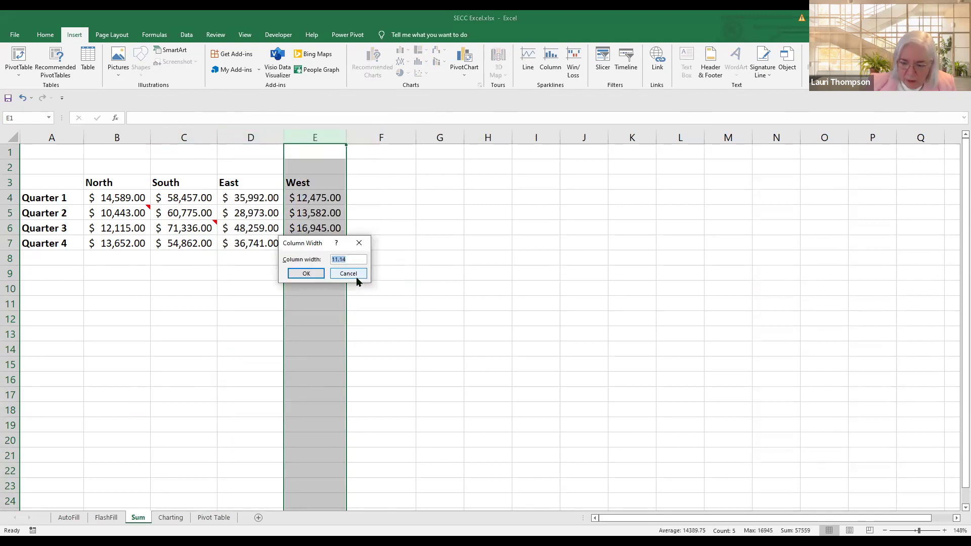
type("12")
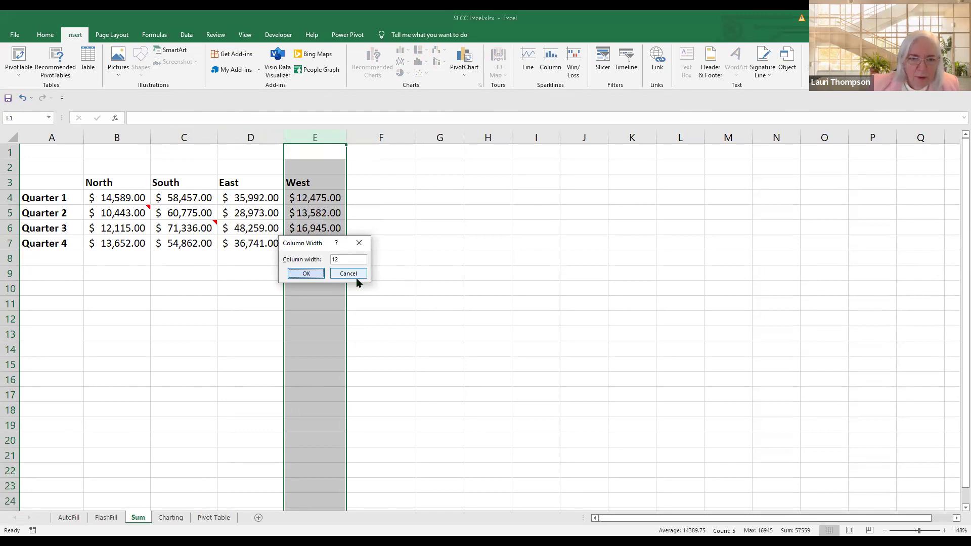
key("Return")
left_click(111, 261)
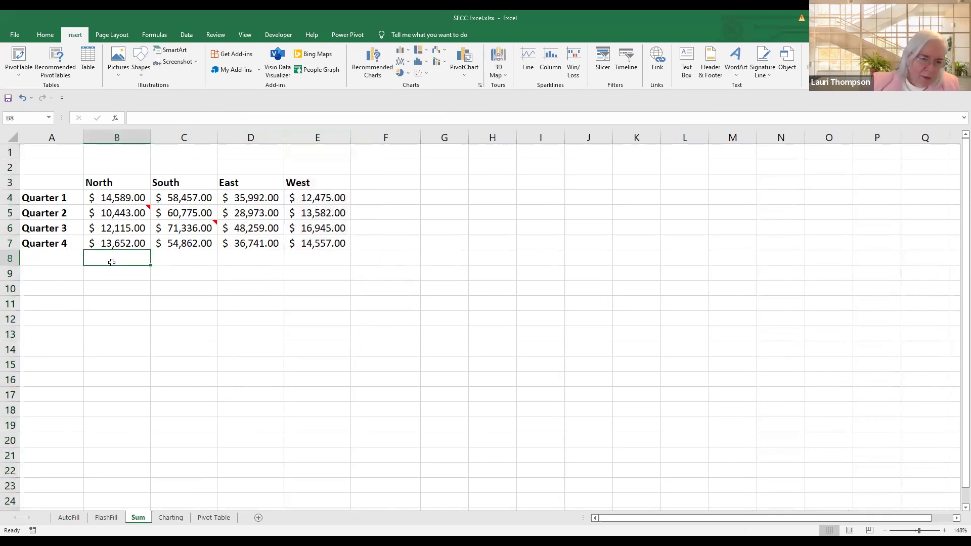
Step: Set the height of the Quarter 1 row 4 to 18
right_click(8, 198)
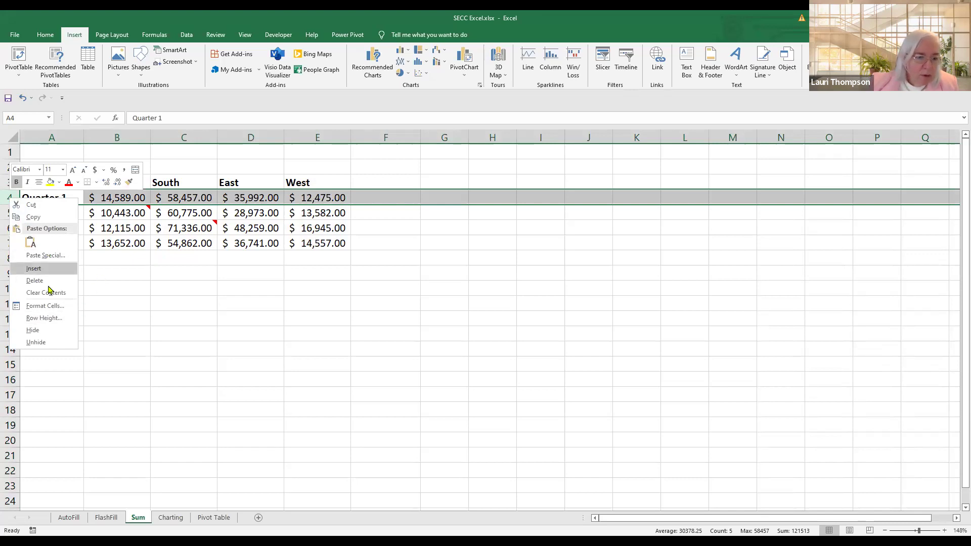
left_click(51, 318)
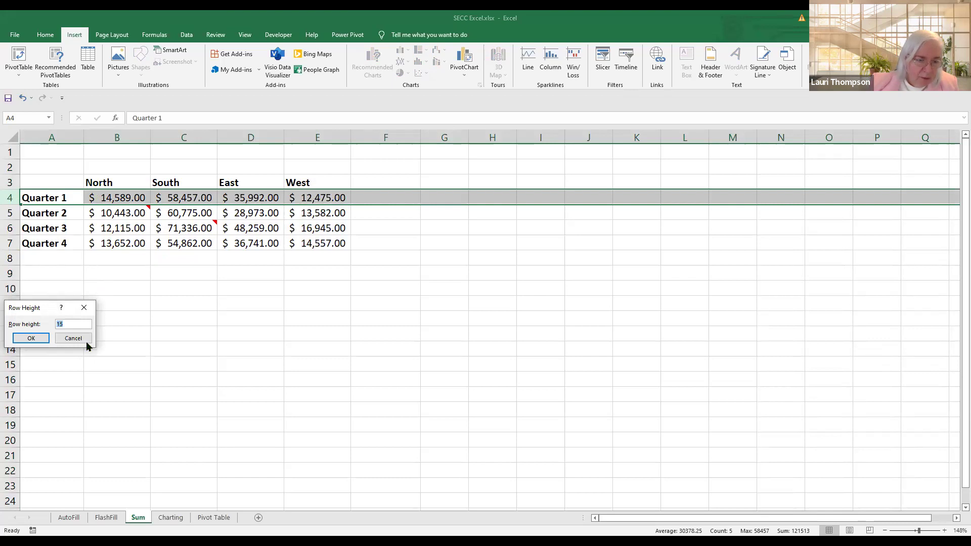
type("18")
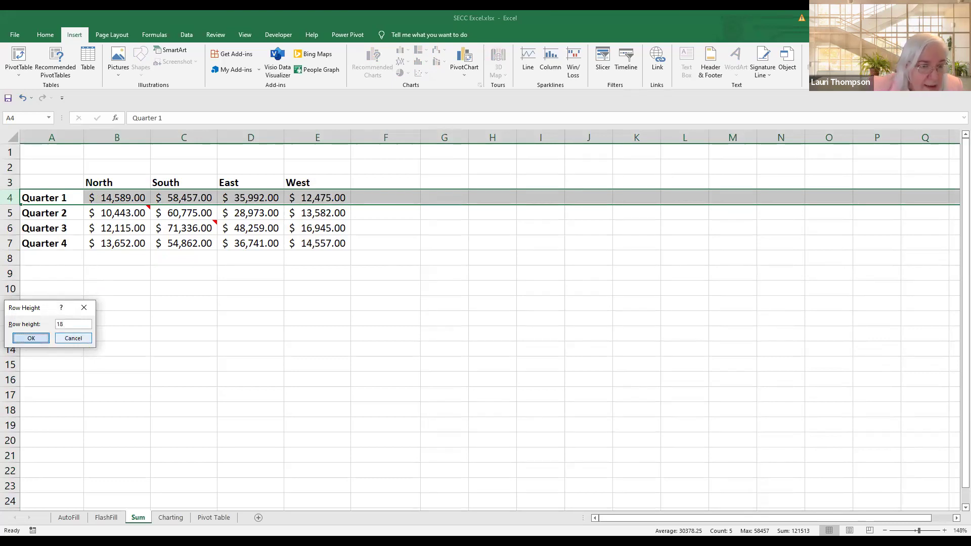
key("Return")
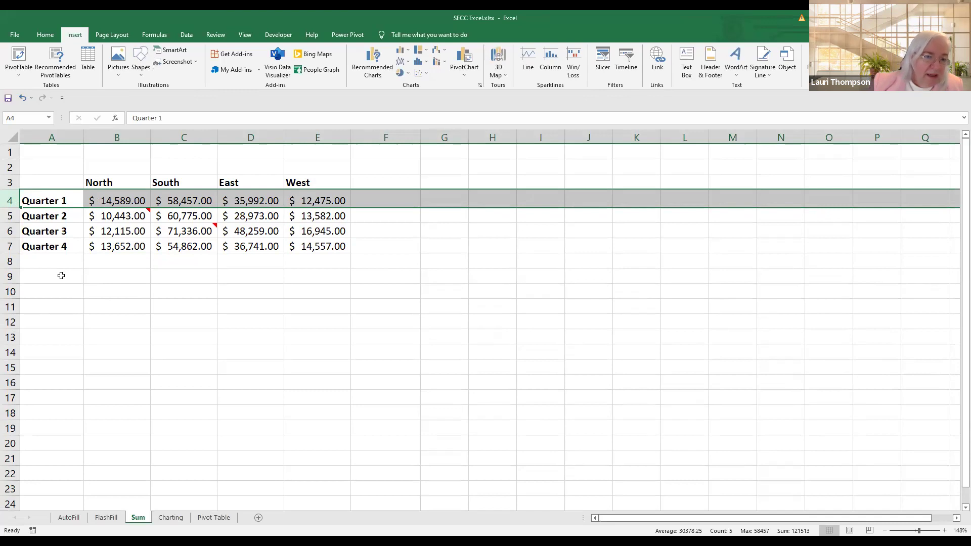
left_click(56, 259)
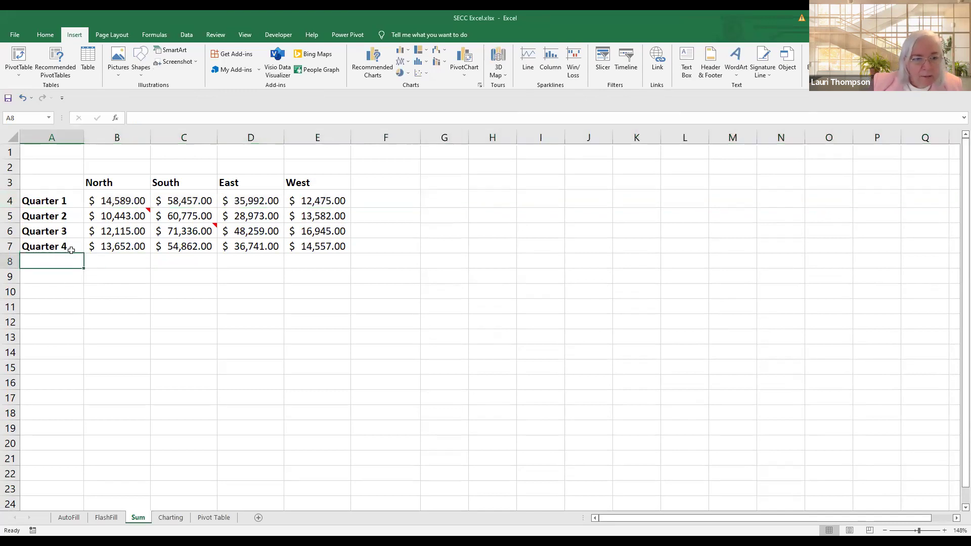
Step: Rotate the region headings North through West in B3:E3 to a 45-degree text orientation
left_click(109, 195)
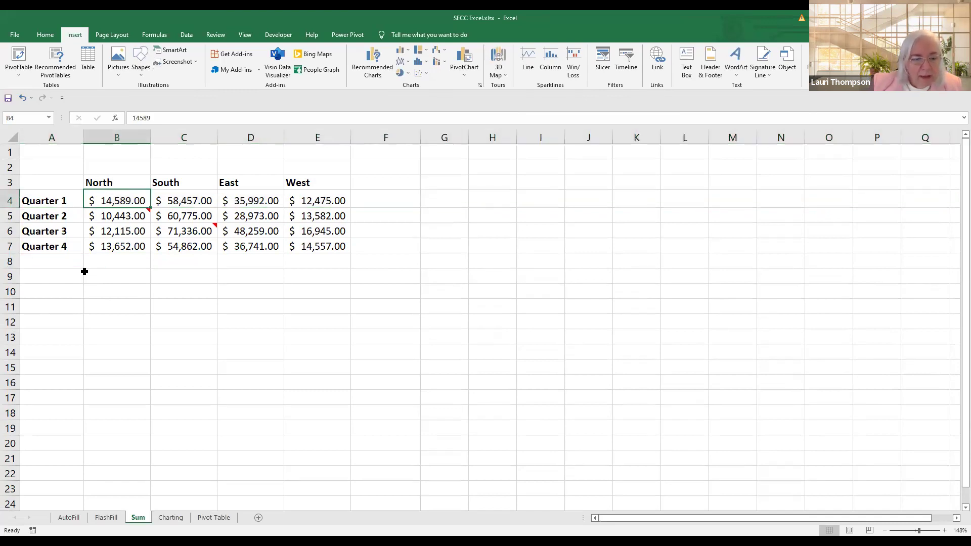
left_click(106, 259)
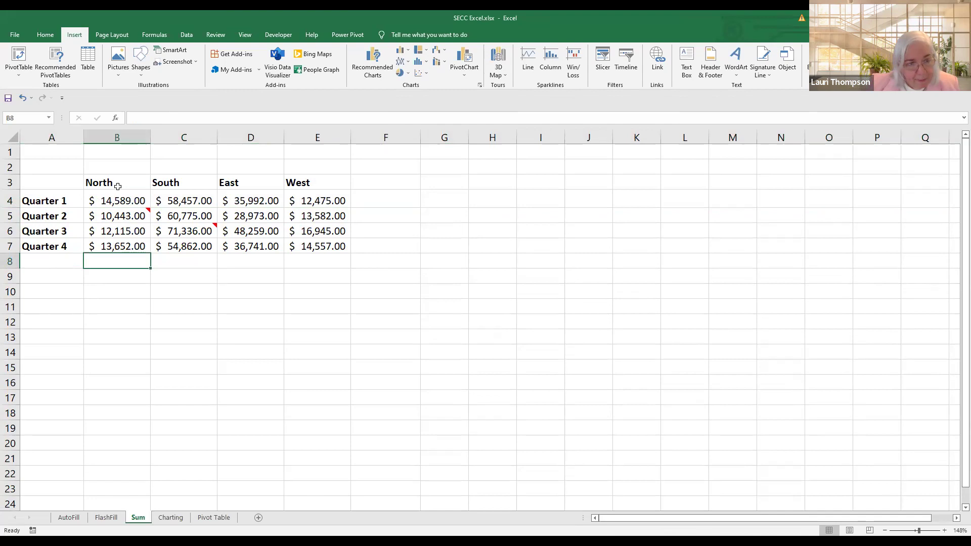
left_click_drag(117, 187, 312, 189)
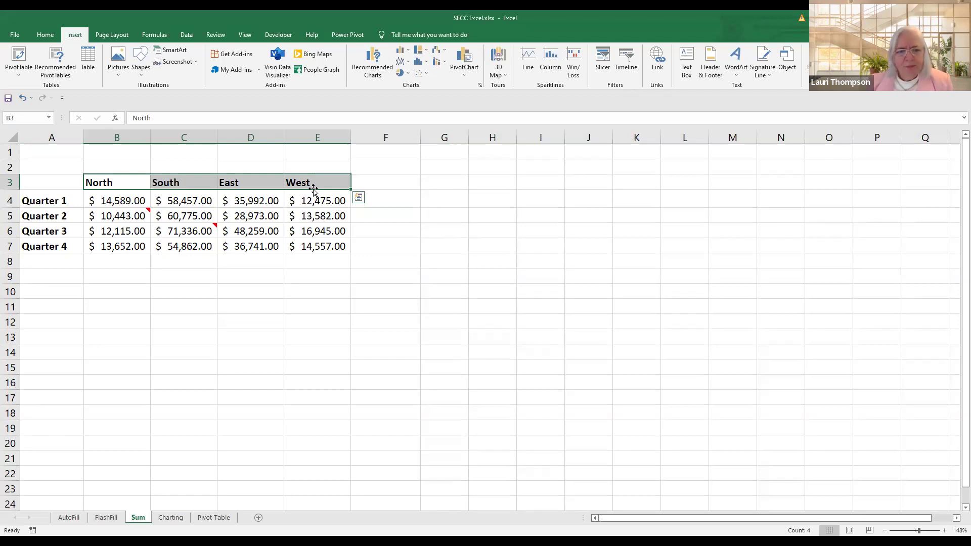
left_click_drag(128, 182, 300, 187)
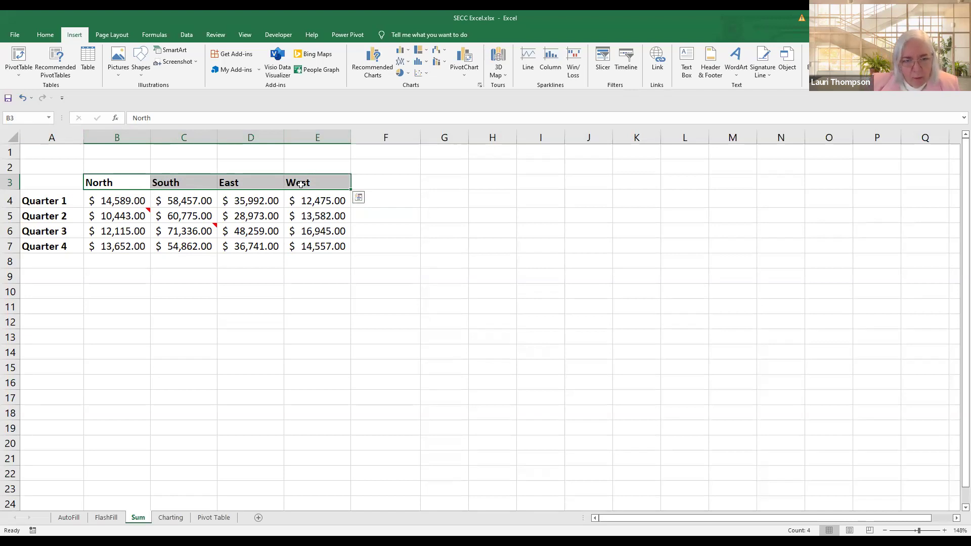
right_click(301, 184)
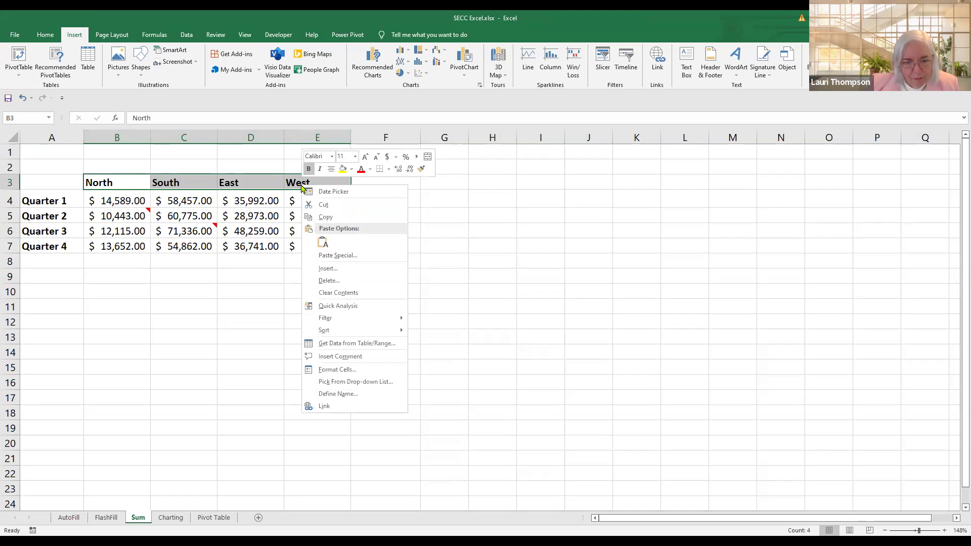
left_click(329, 369)
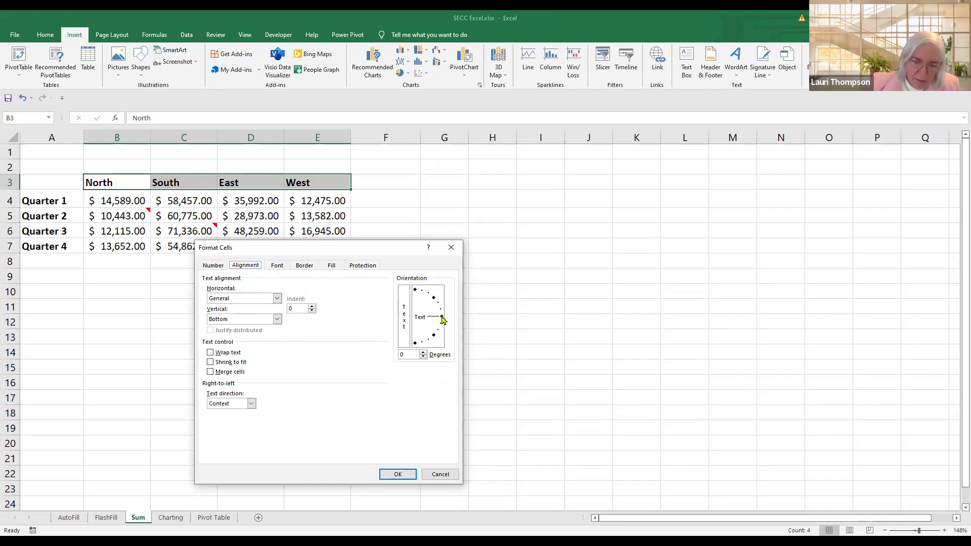
left_click_drag(443, 319, 435, 303)
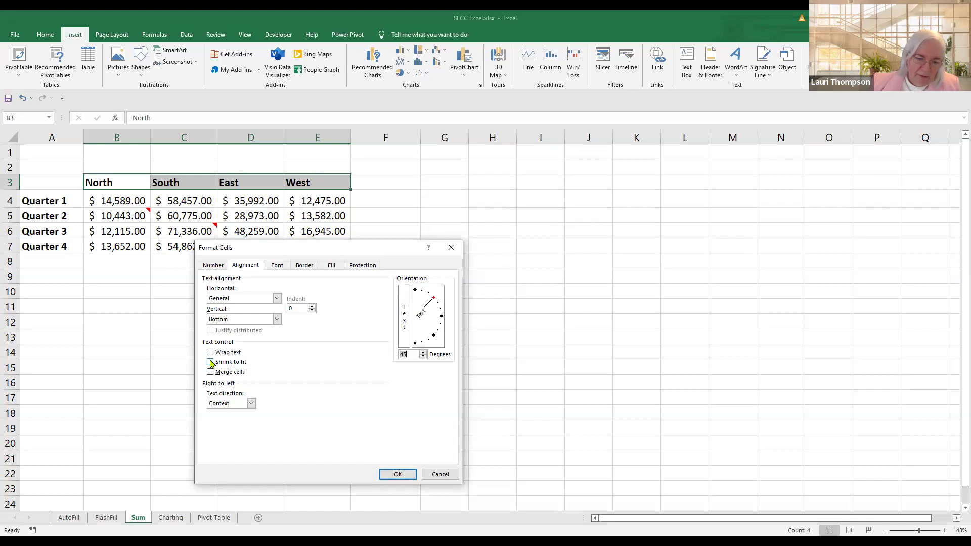
left_click(398, 475)
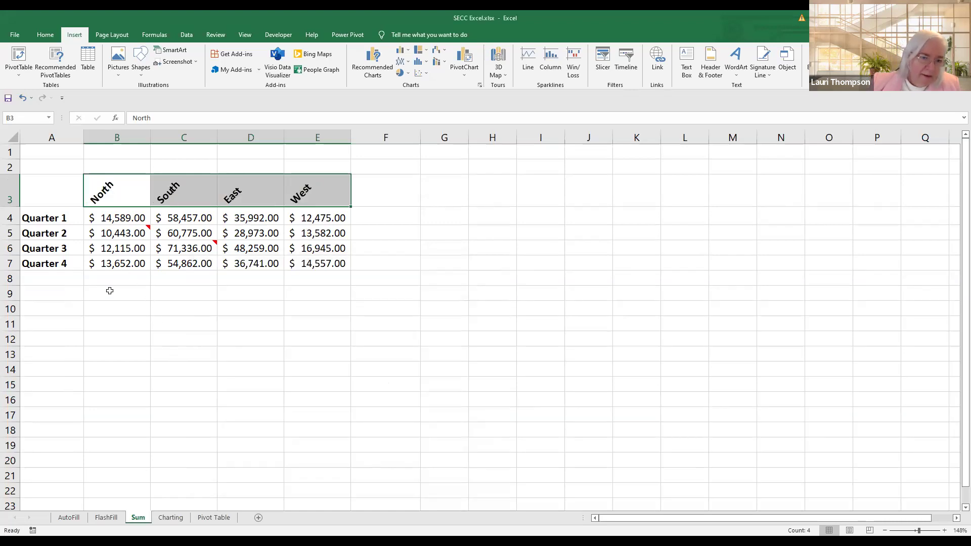
left_click(105, 277)
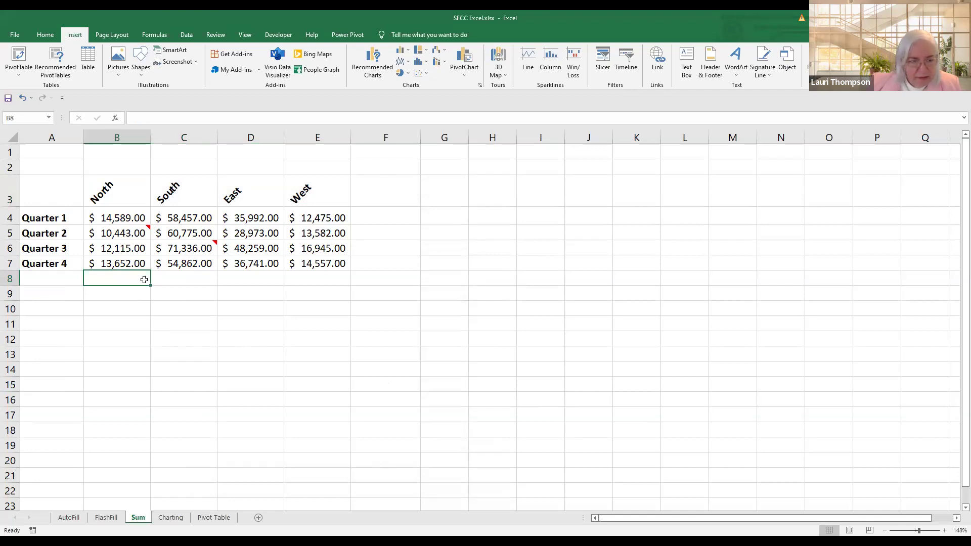
Step: View the notes attached to the North Quarter 2 value in B5 and the South Quarter 3 value in C6
mouse_move(115, 236)
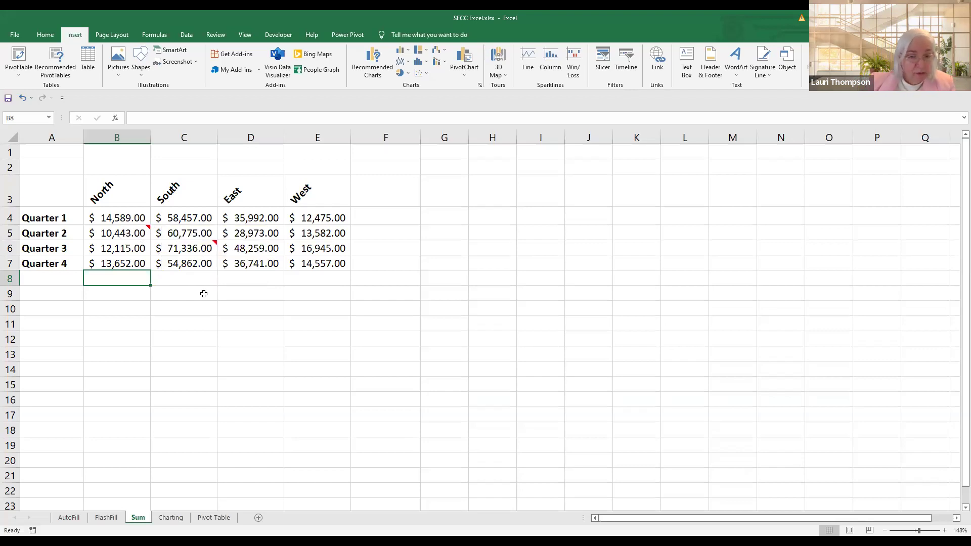
left_click(186, 250)
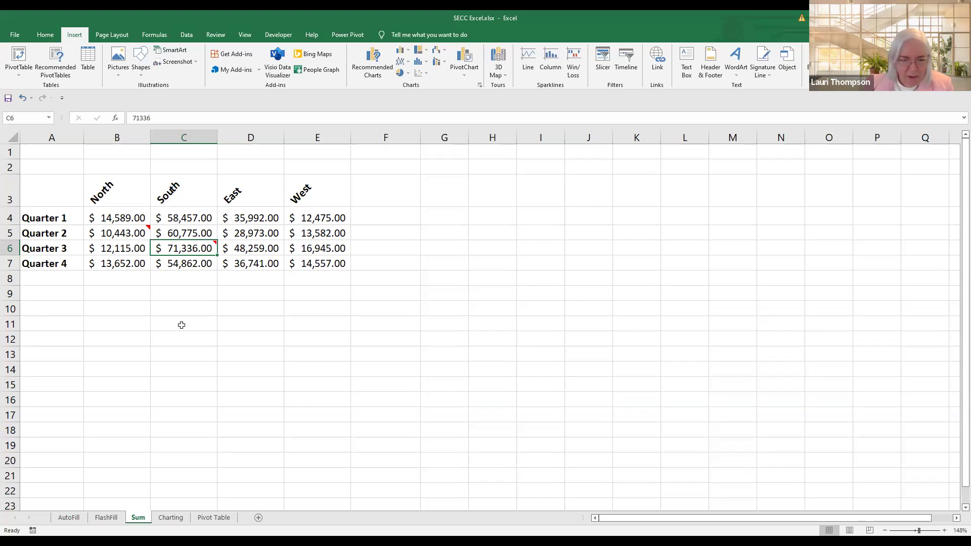
scroll(121, 247, "down", 1)
scroll(124, 276, "up", 1)
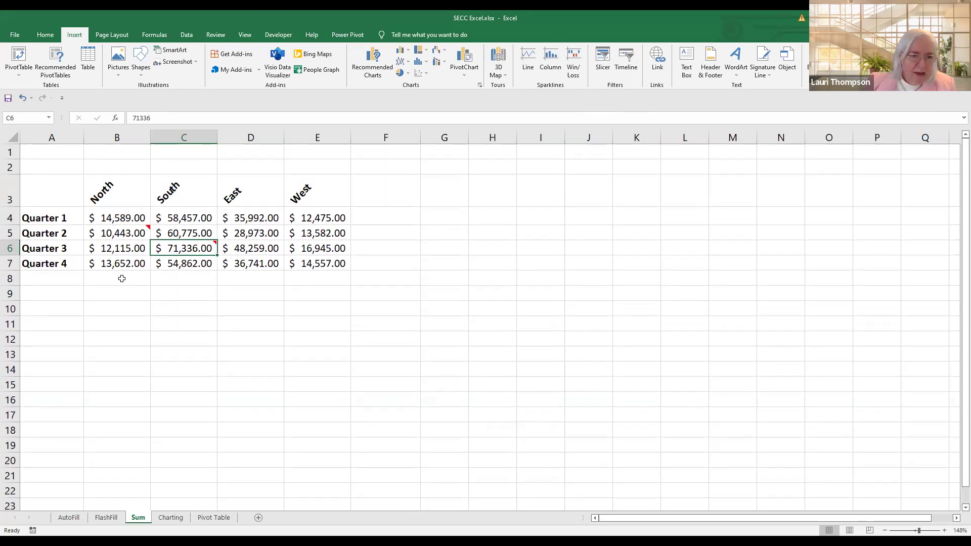
Step: Total the North quarters in B8 by adding the individual cells with the formula =B4+B5+B6+B7
left_click(122, 279)
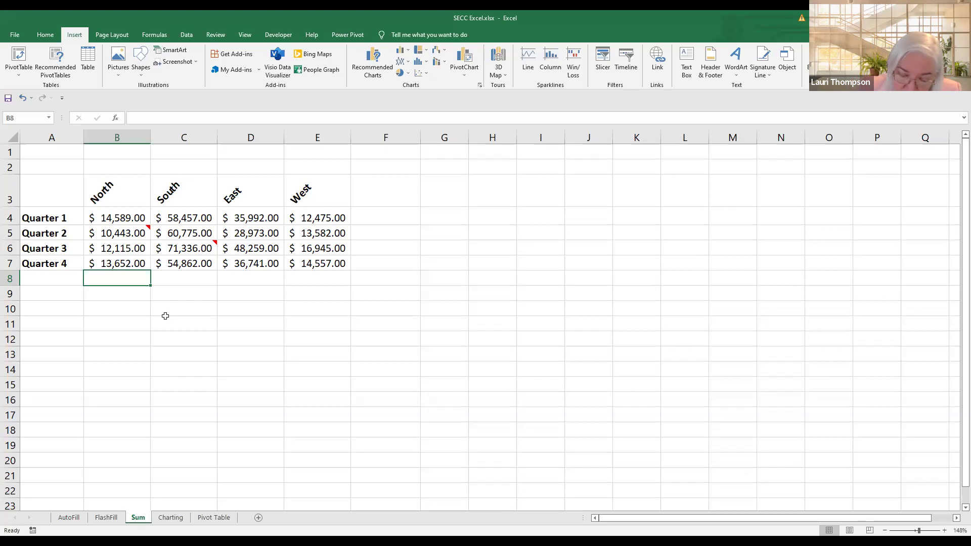
type("=")
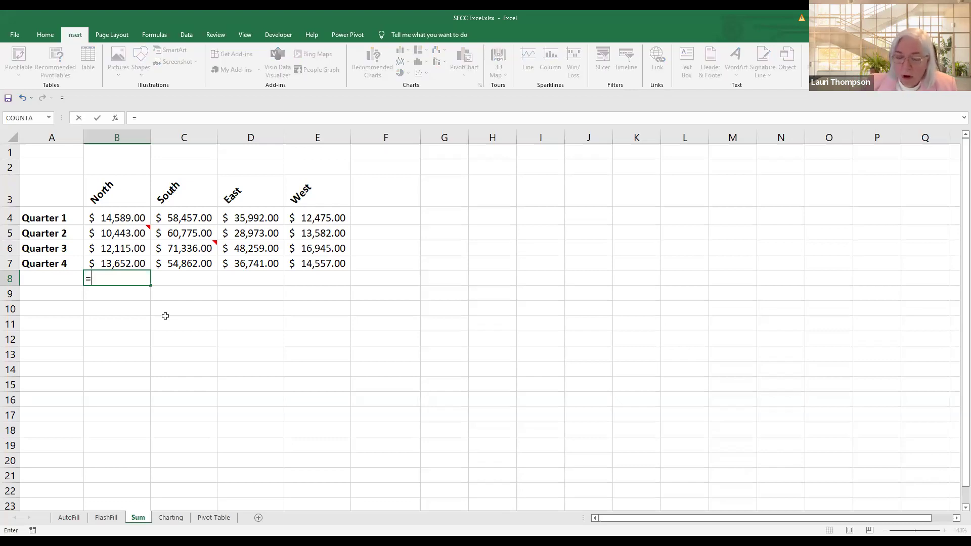
left_click(116, 218)
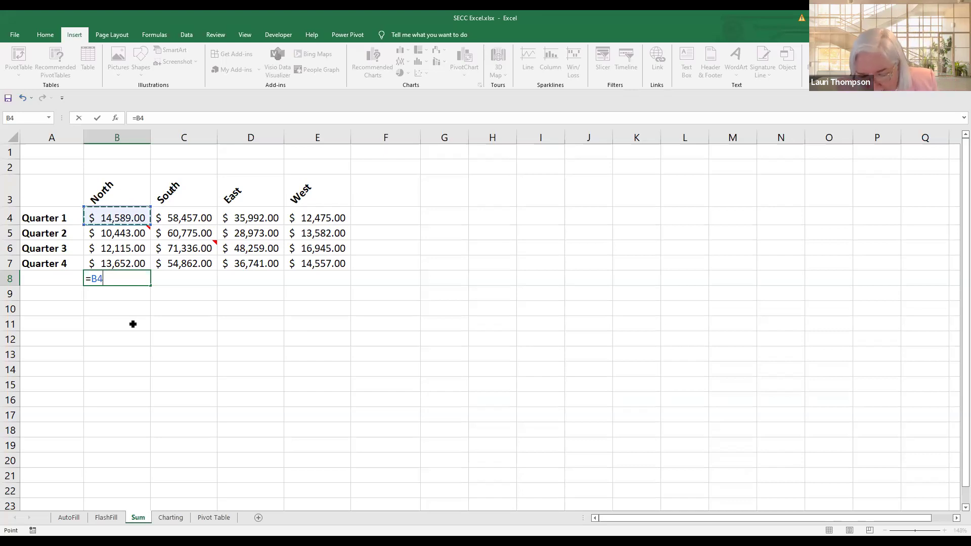
type("+")
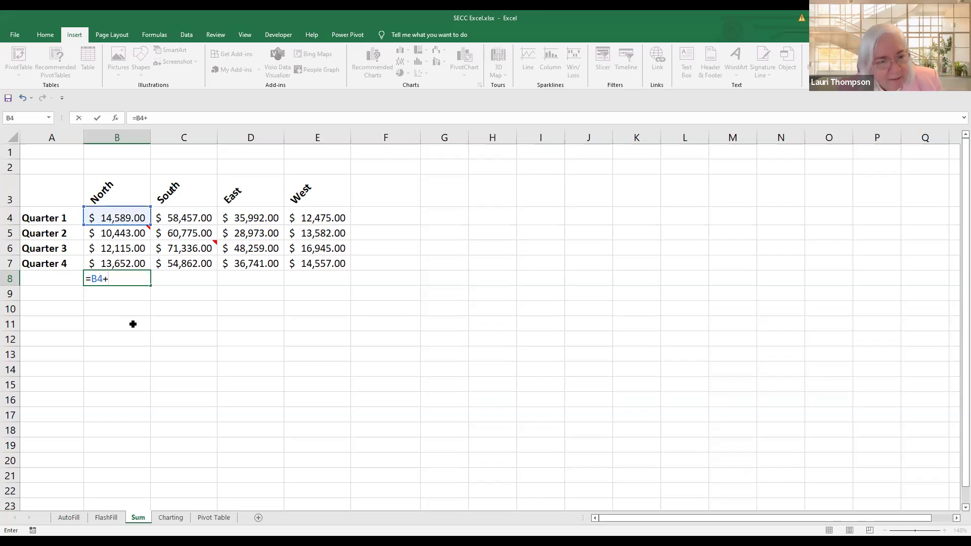
left_click(127, 234)
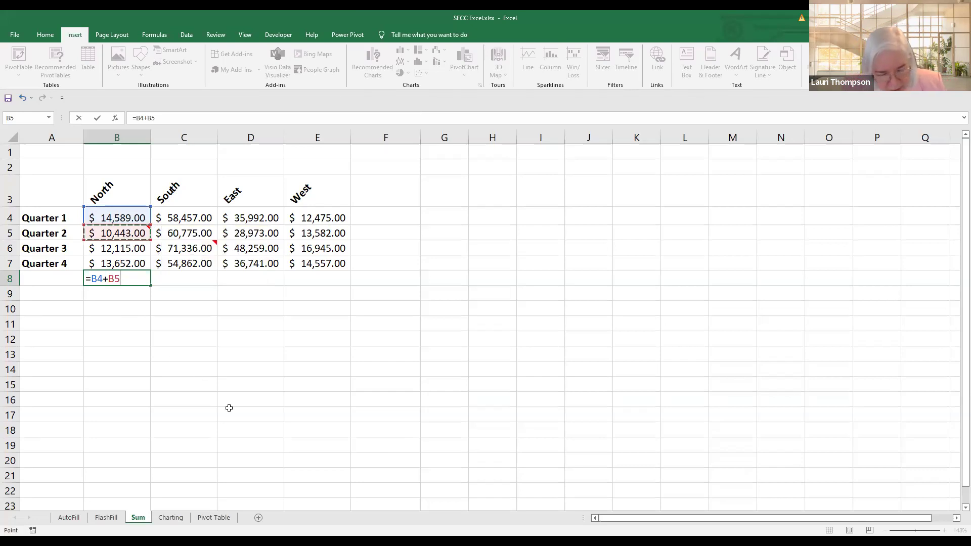
type("+")
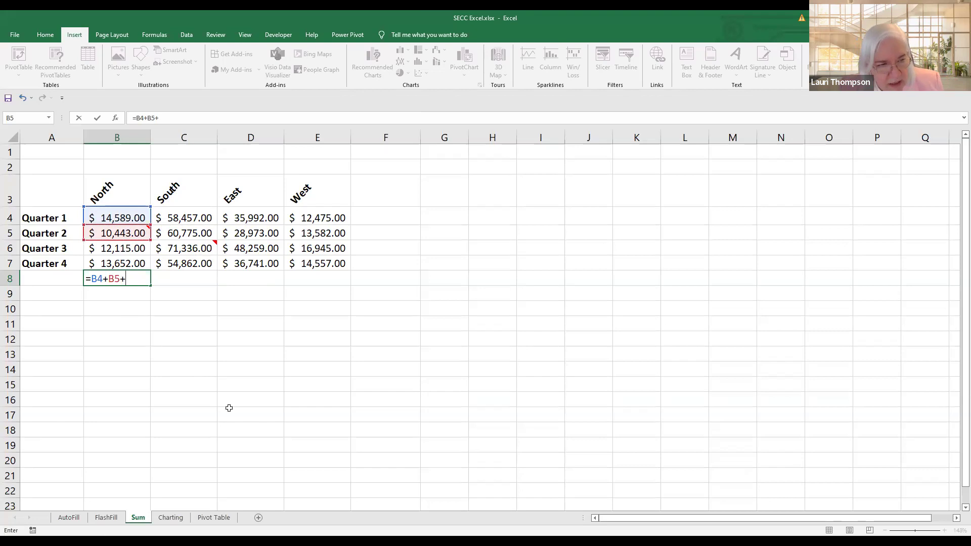
left_click(110, 251)
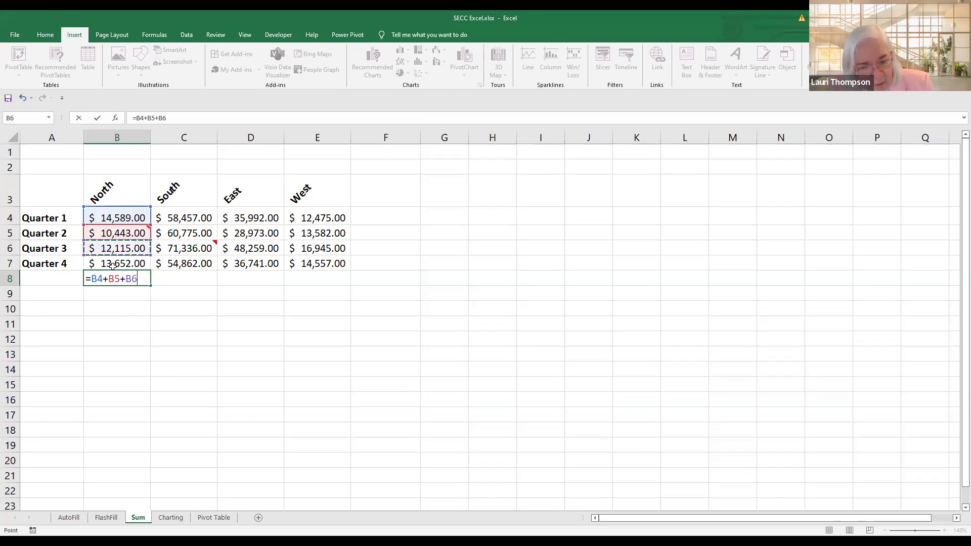
type("+")
left_click(112, 265)
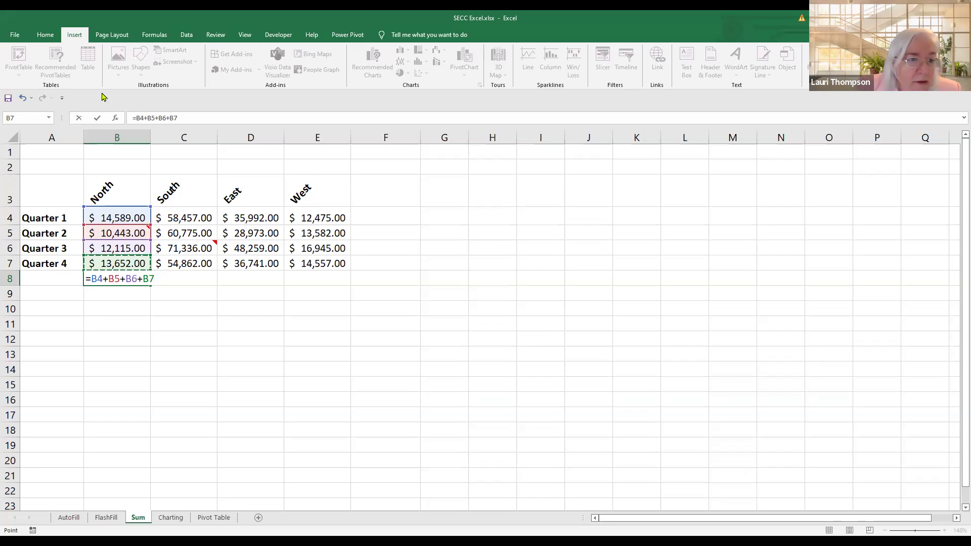
left_click(98, 120)
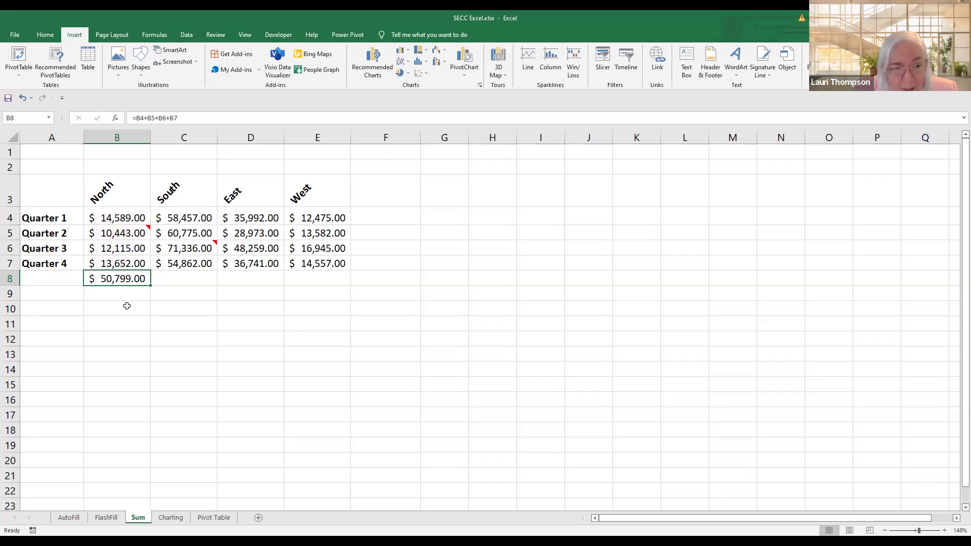
Step: Search for Sum through Insert Function to total C4:C7 in C8, and check the total by selecting the South quarters
left_click(188, 281)
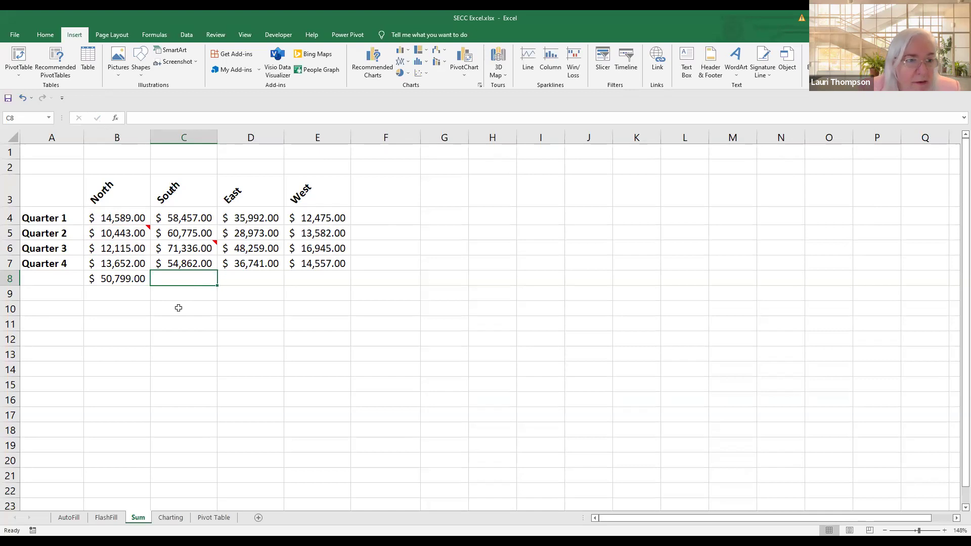
left_click(115, 120)
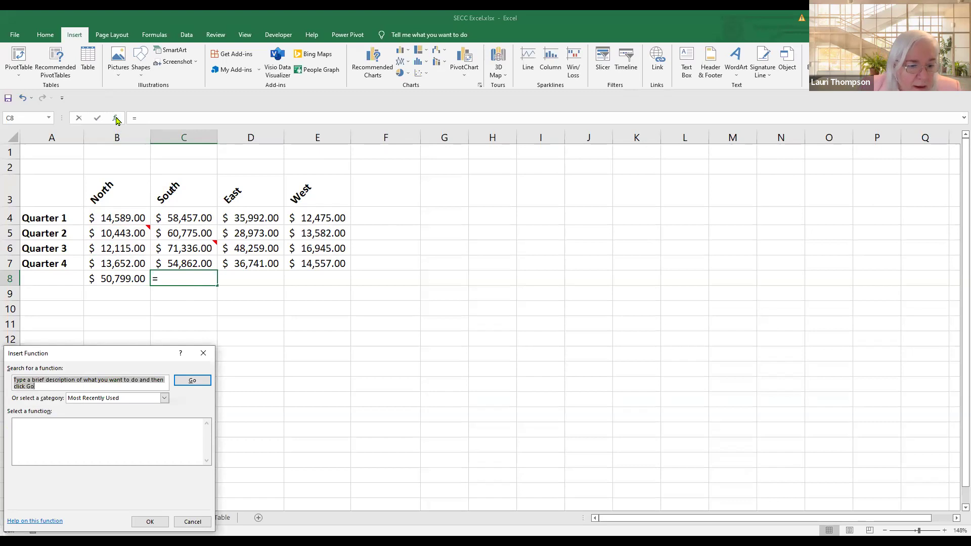
left_click_drag(128, 361, 504, 186)
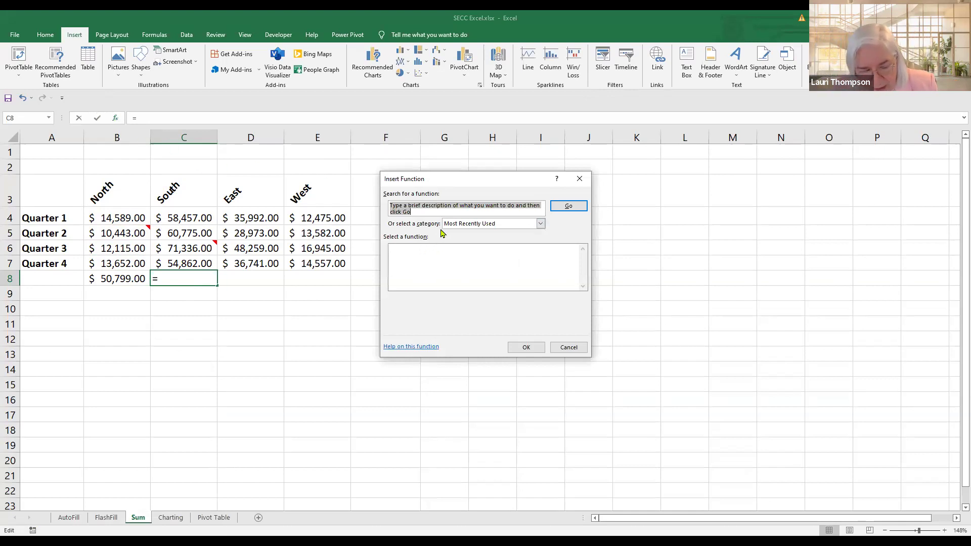
type("Sum")
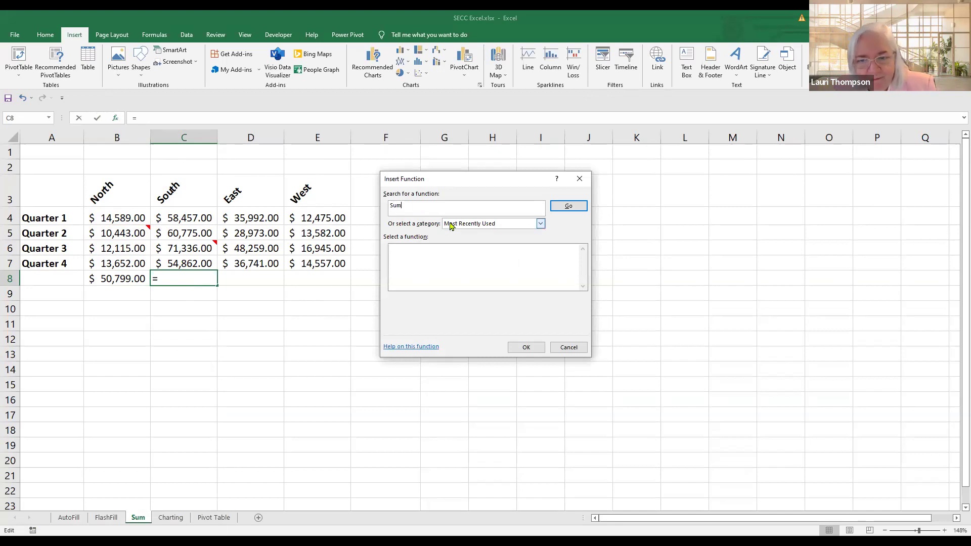
left_click(558, 205)
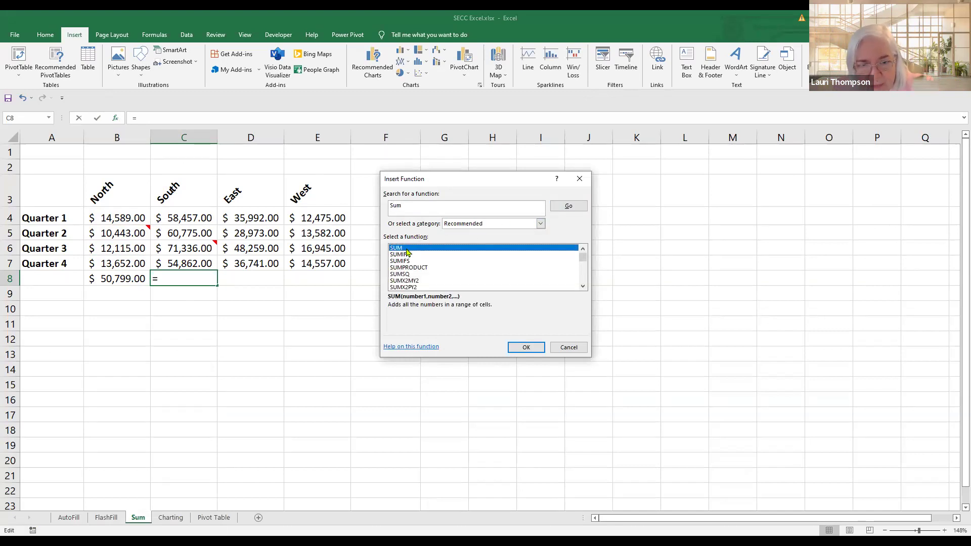
left_click(517, 351)
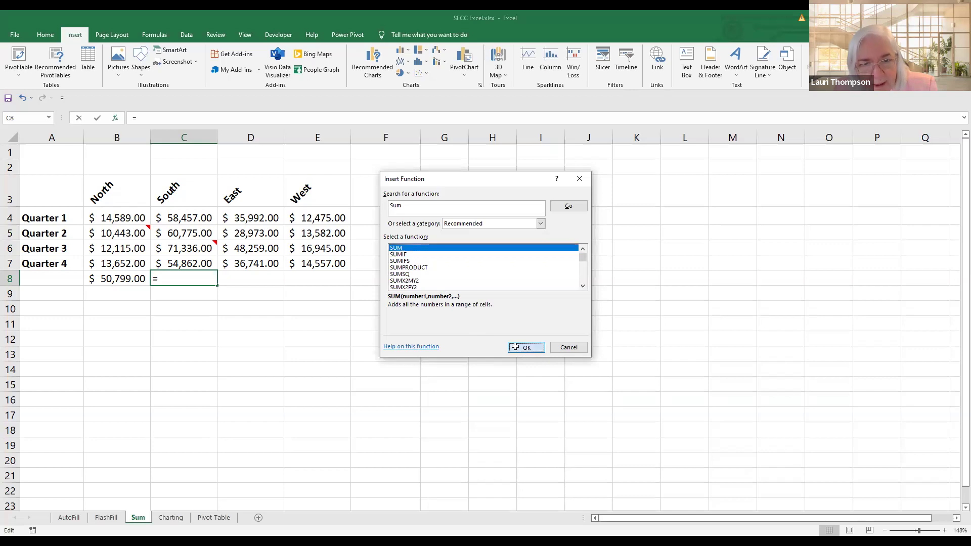
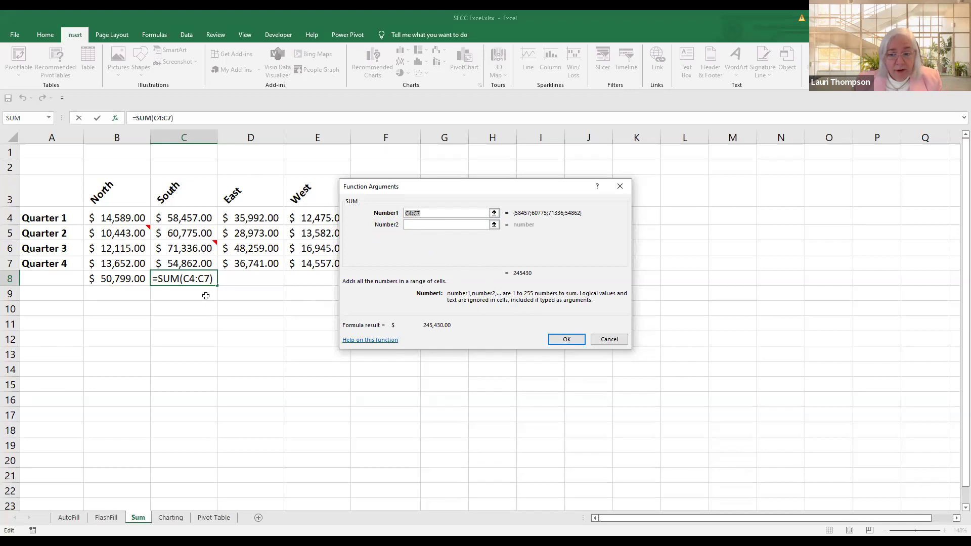
left_click(573, 339)
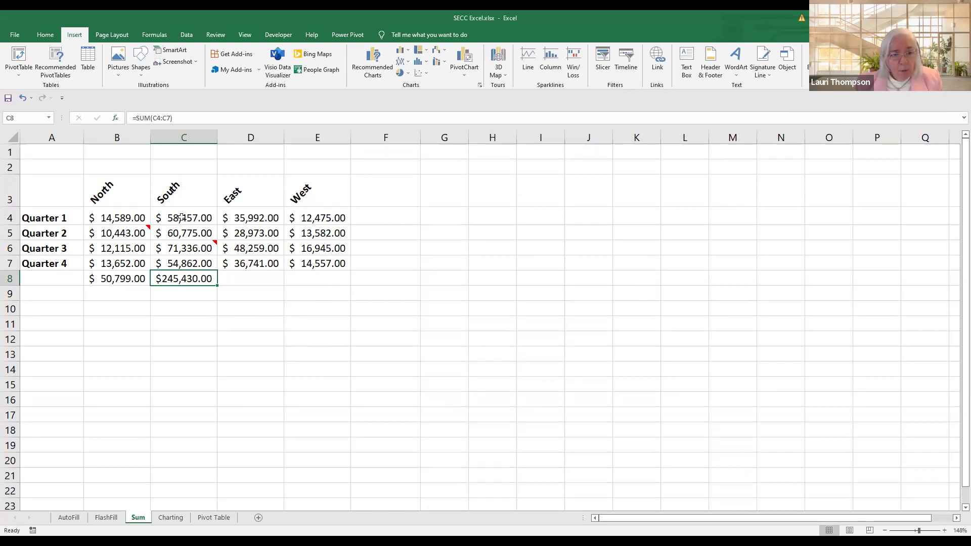
left_click_drag(179, 214, 177, 261)
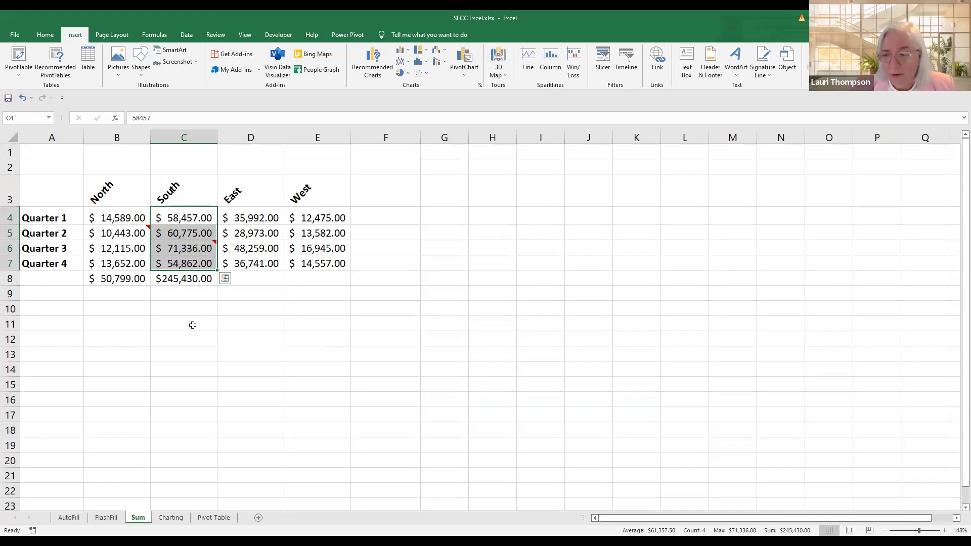
Step: Total the East quarters D4:D7 in D8 with AutoSum, and fill the formula across to the West column in E8
left_click(255, 277)
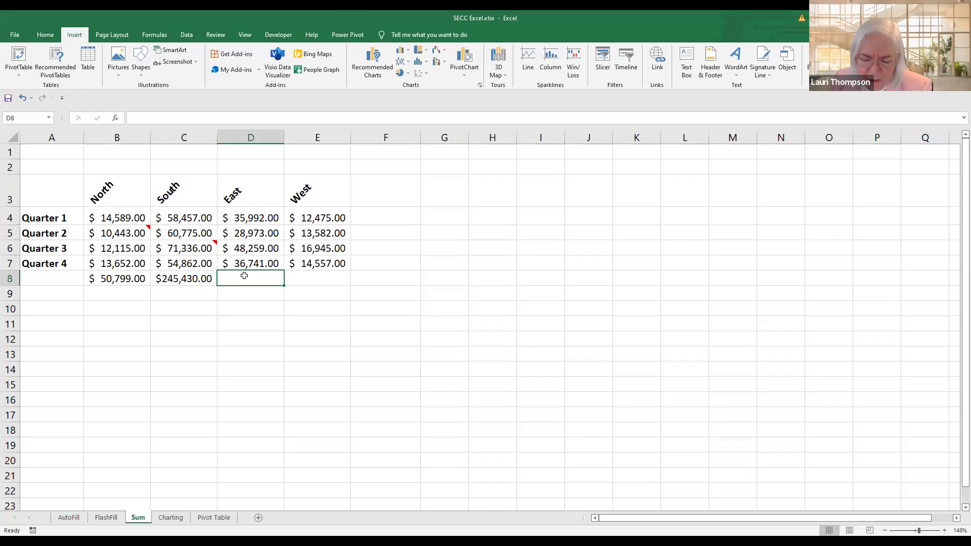
left_click(45, 36)
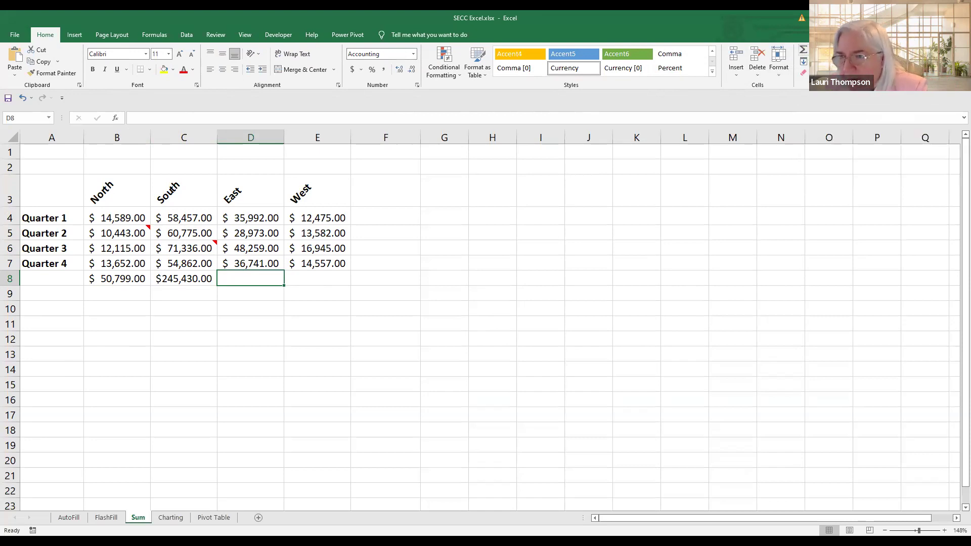
left_click(814, 49)
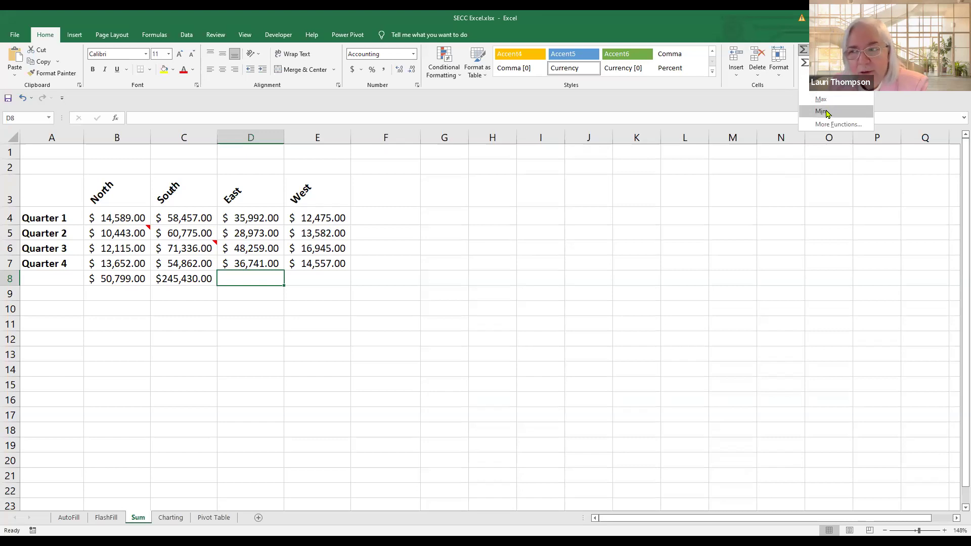
left_click(809, 62)
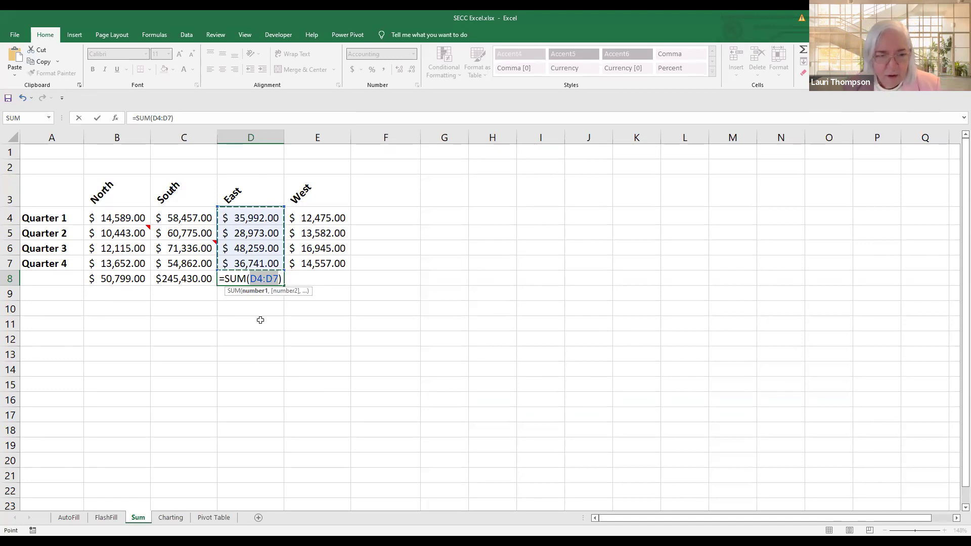
left_click(241, 213)
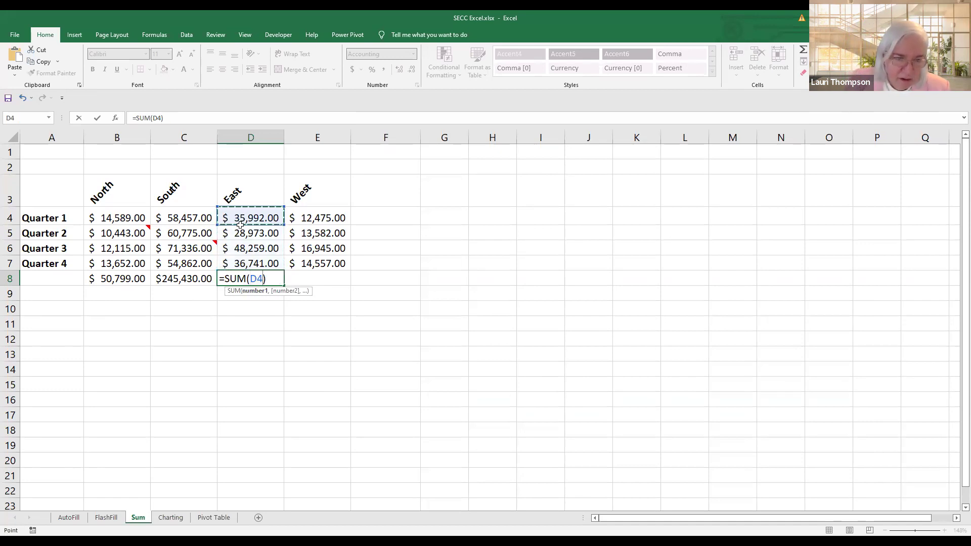
key("shift+Down")
key("shift+Down")
key("shift+Down")
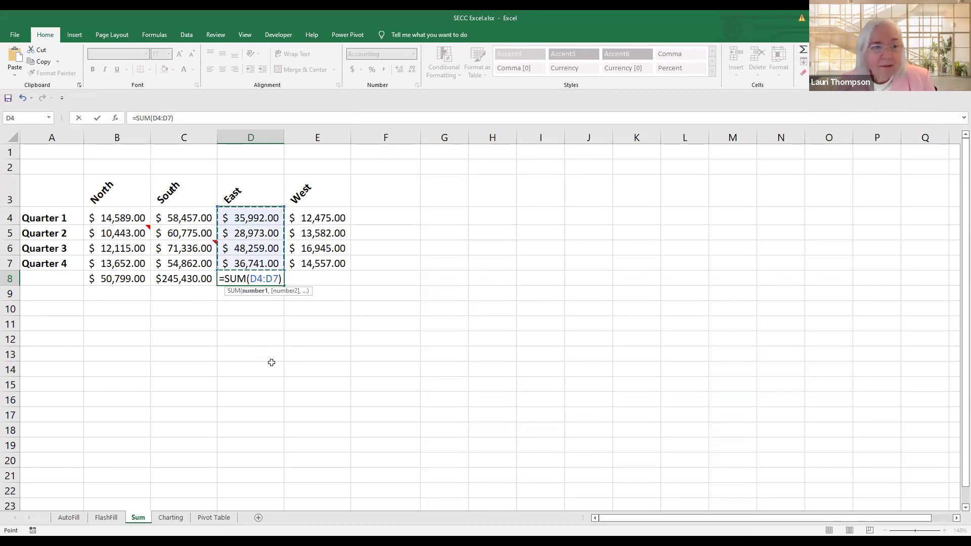
left_click(98, 120)
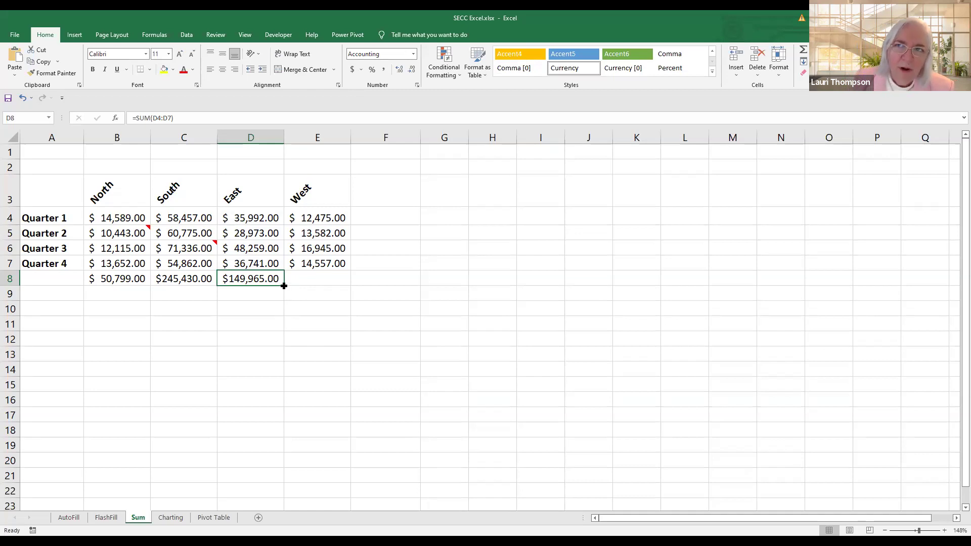
left_click_drag(284, 286, 327, 285)
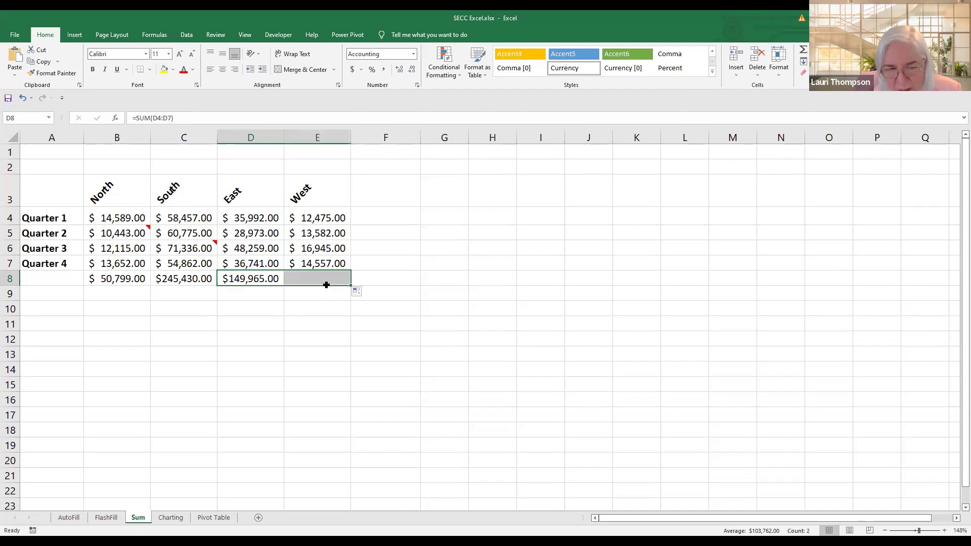
left_click(319, 277)
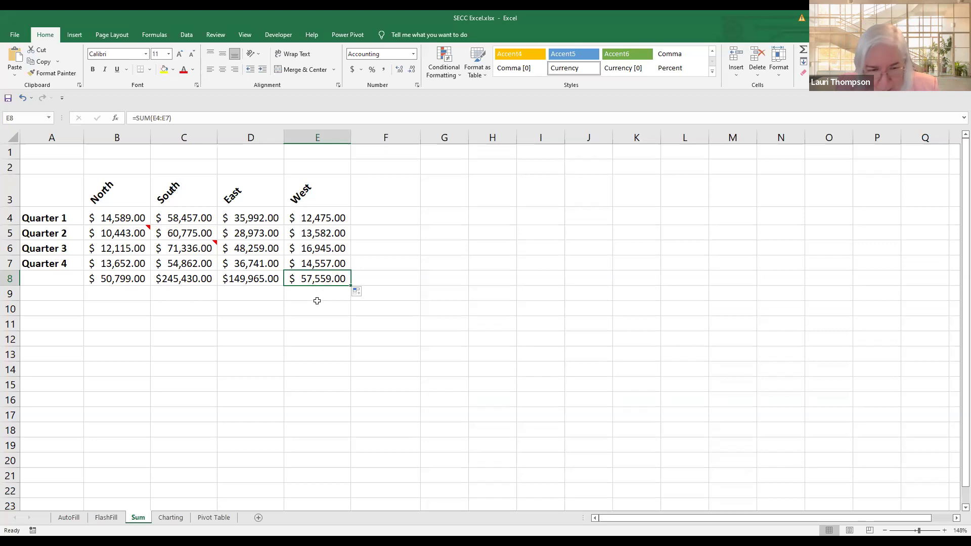
Step: Total the Quarter 1 values B4:E4 in F4 with AutoSum, and fill the formula down to F8
left_click(381, 216)
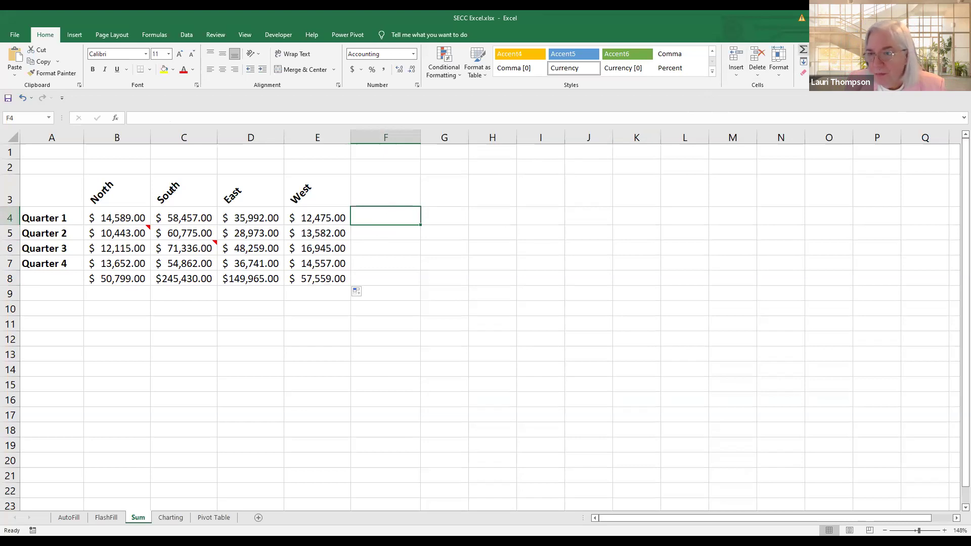
left_click(803, 50)
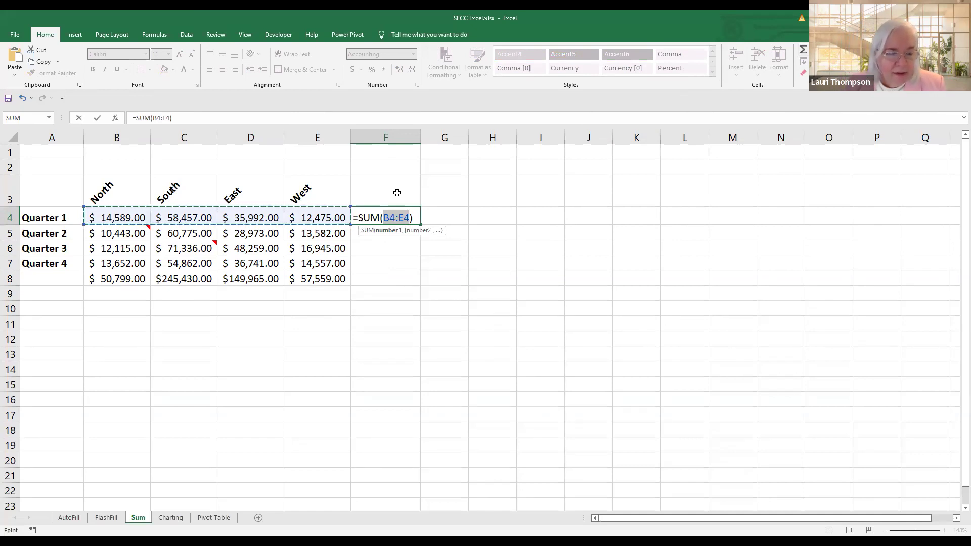
left_click(97, 119)
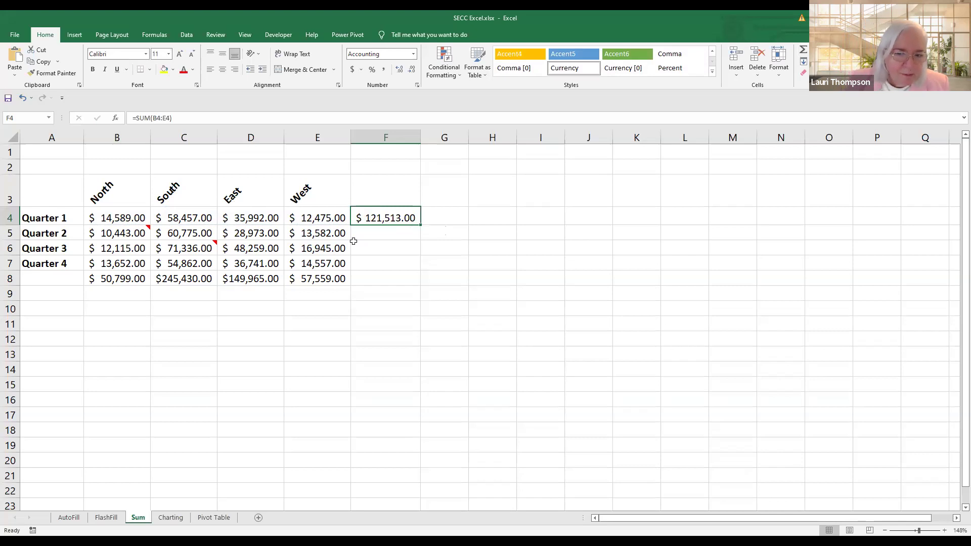
left_click_drag(420, 224, 417, 291)
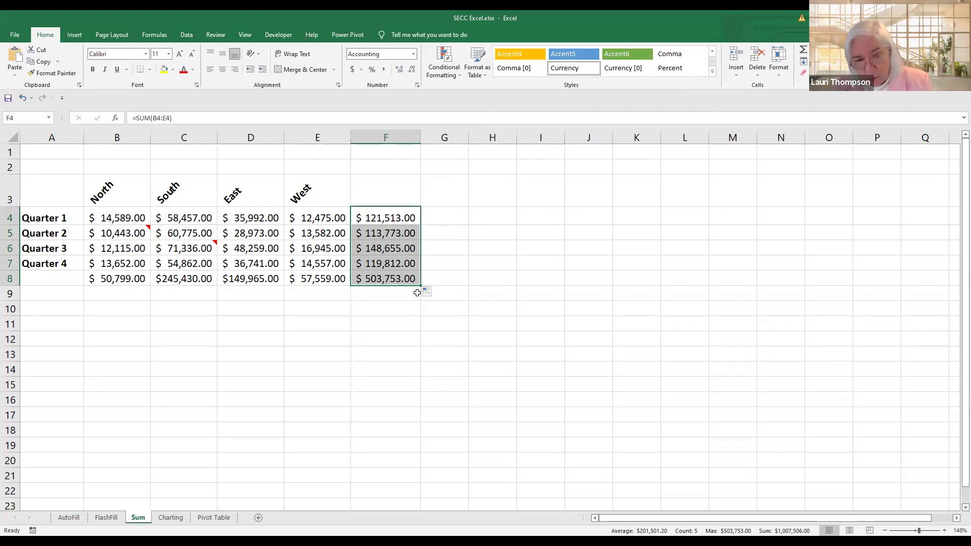
Step: Clear the row totals in F4:F8 and the region totals in B8:E8
key("Delete")
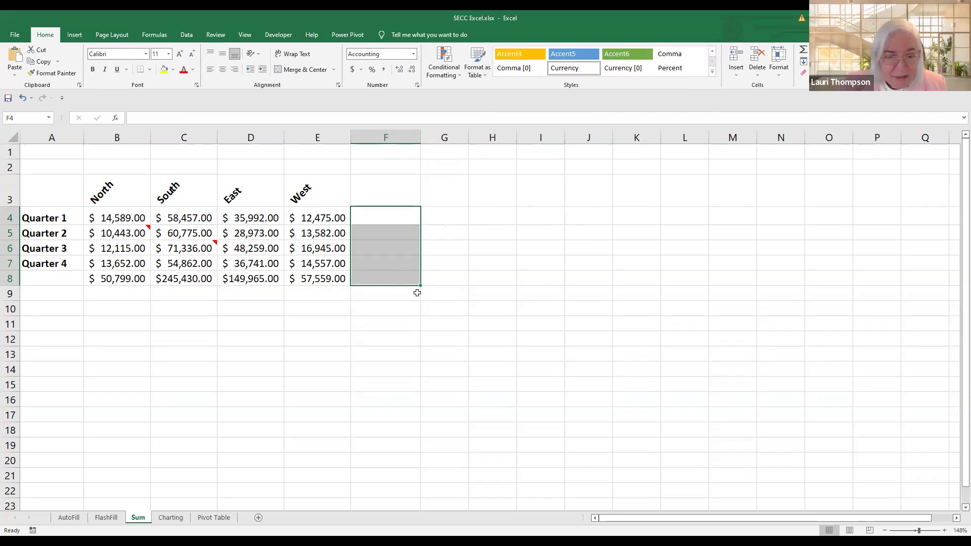
left_click(108, 278)
left_click_drag(182, 277, 309, 281)
key("Delete")
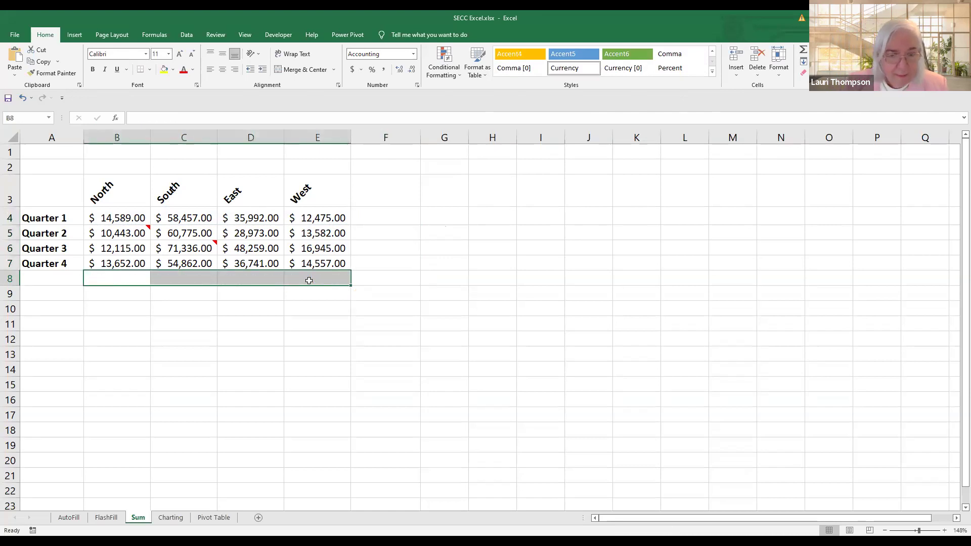
Step: Total all quarters and regions at once by applying AutoSum to B4:F8, and check the formulas in C8 and F6
left_click(375, 278)
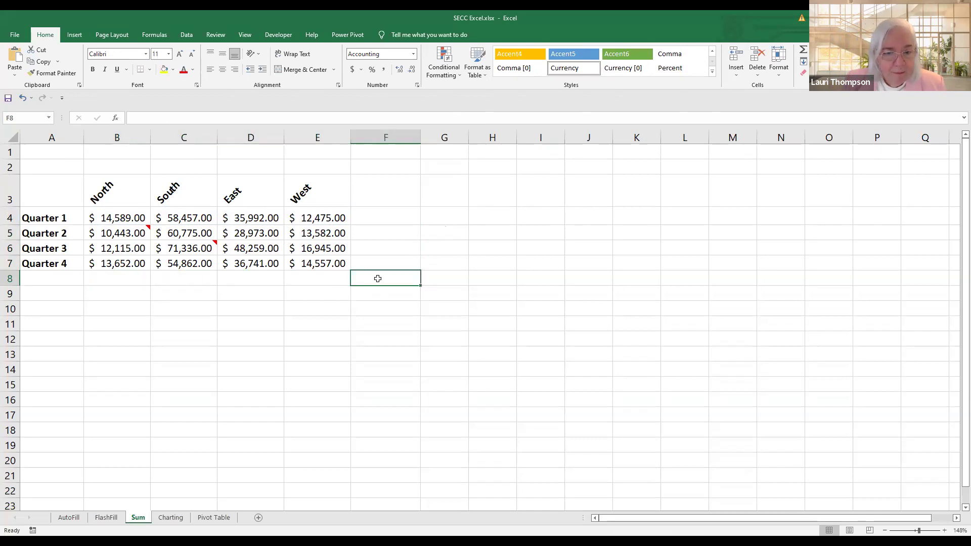
left_click(122, 219)
left_click_drag(122, 225, 386, 276)
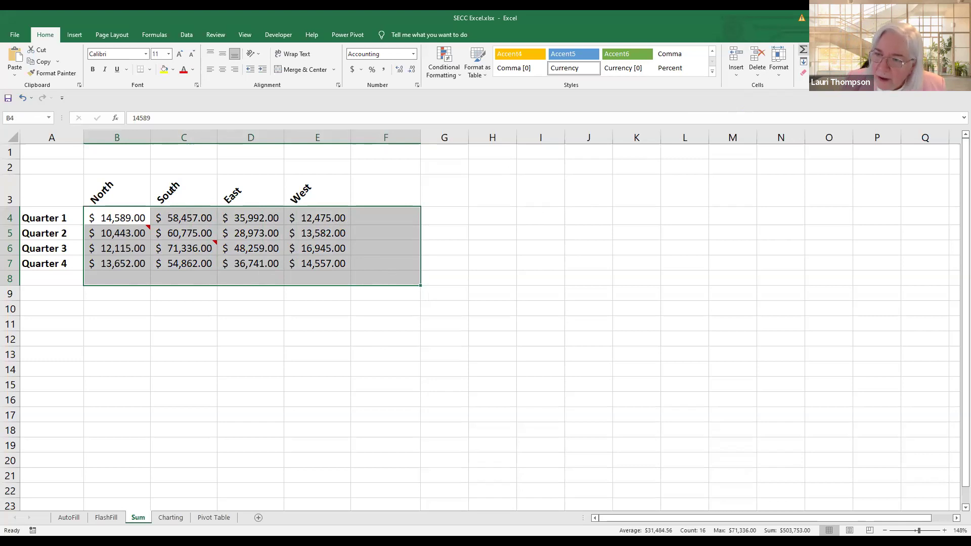
left_click(803, 49)
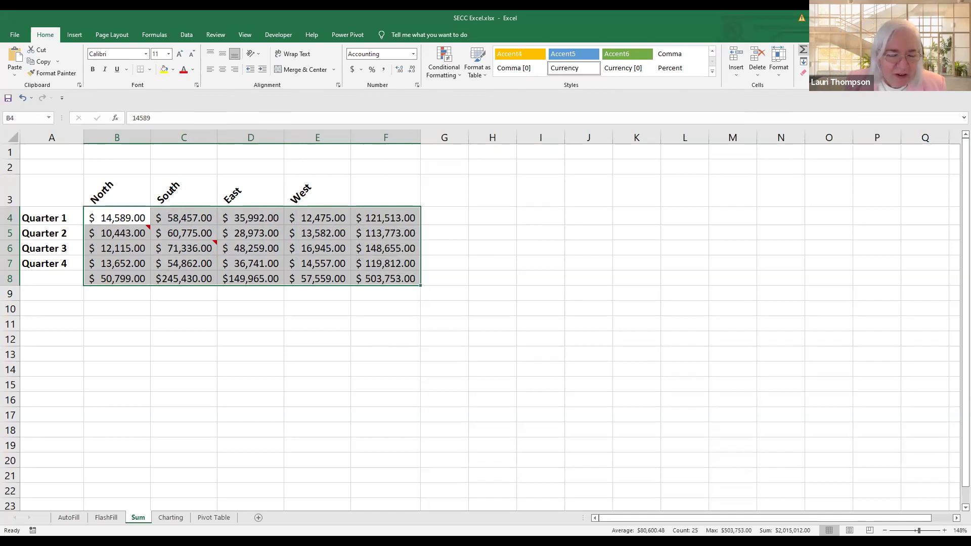
left_click(172, 285)
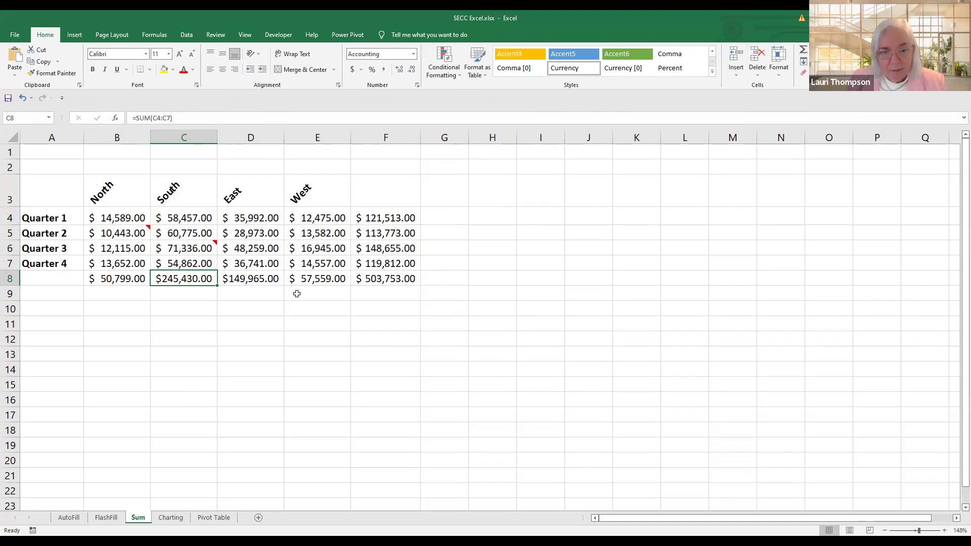
left_click(386, 250)
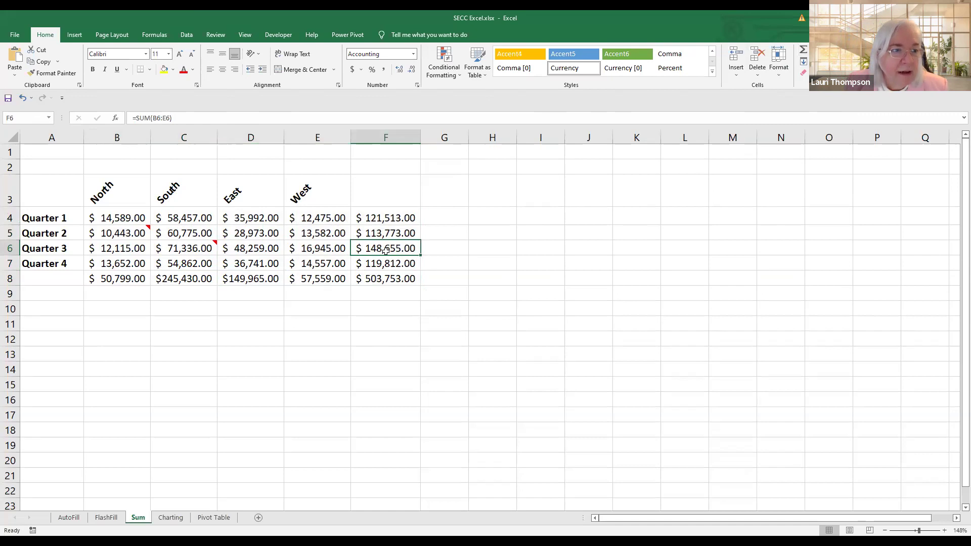
Step: Display the worksheet's formulas, examine the SUM ranges in B8, C8 and F8, and return to showing values
left_click(124, 296)
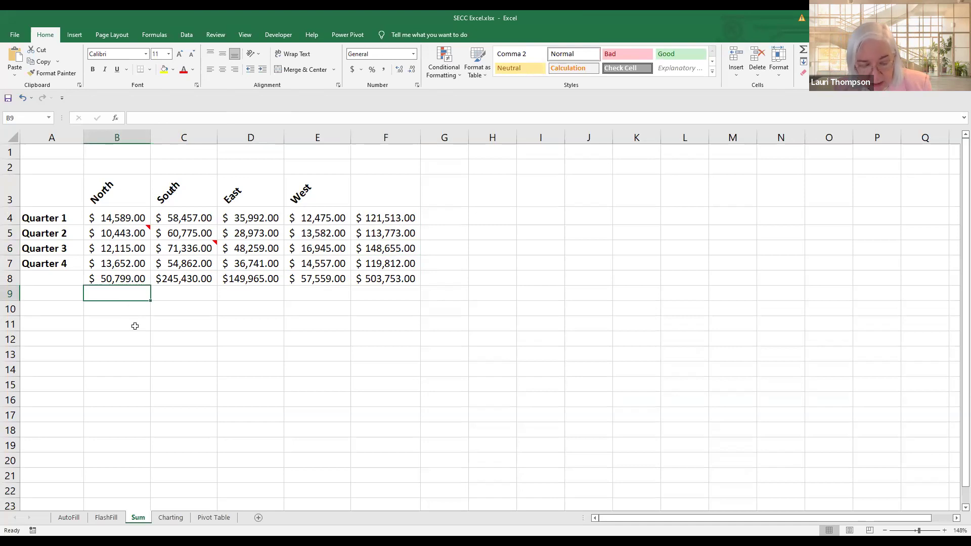
key("ctrl+grave")
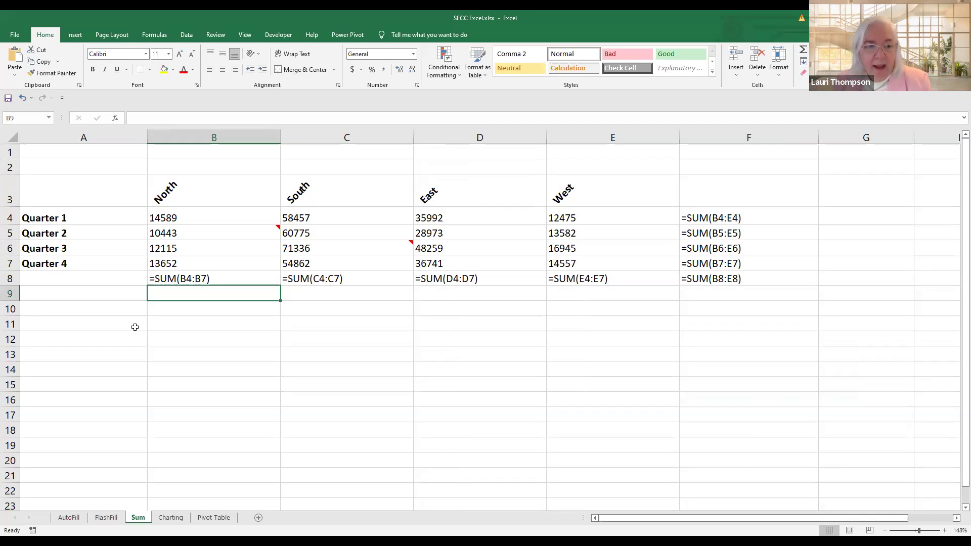
left_click(218, 279)
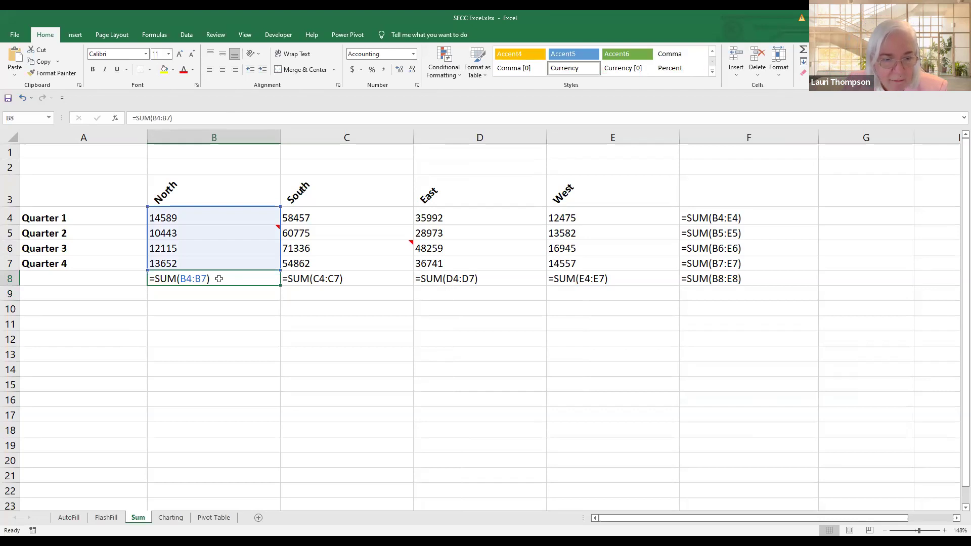
left_click(325, 278)
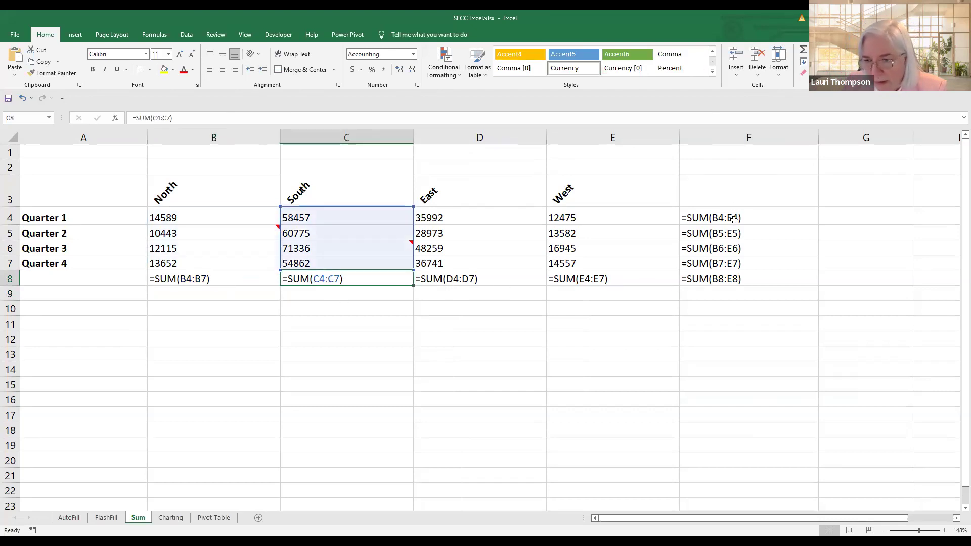
left_click(727, 280)
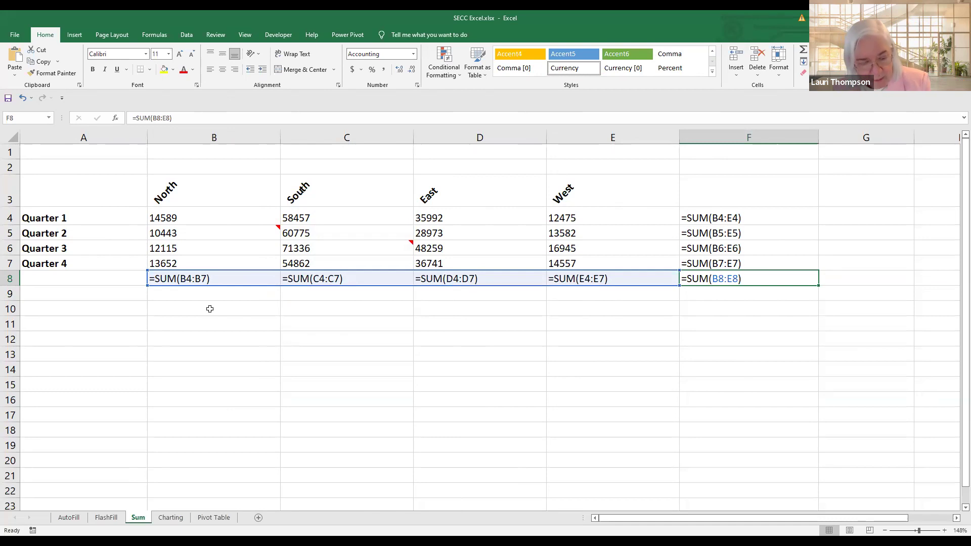
key("ctrl+grave")
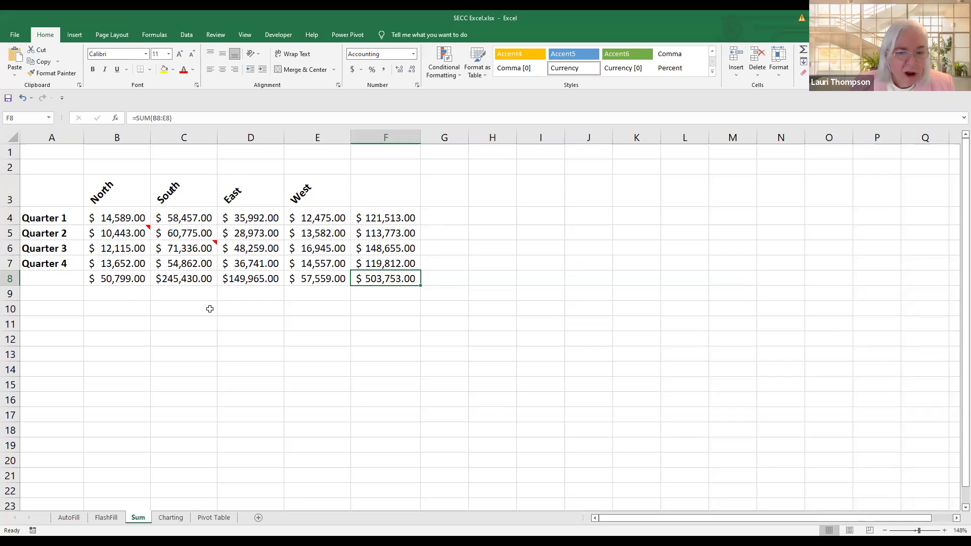
left_click(110, 292)
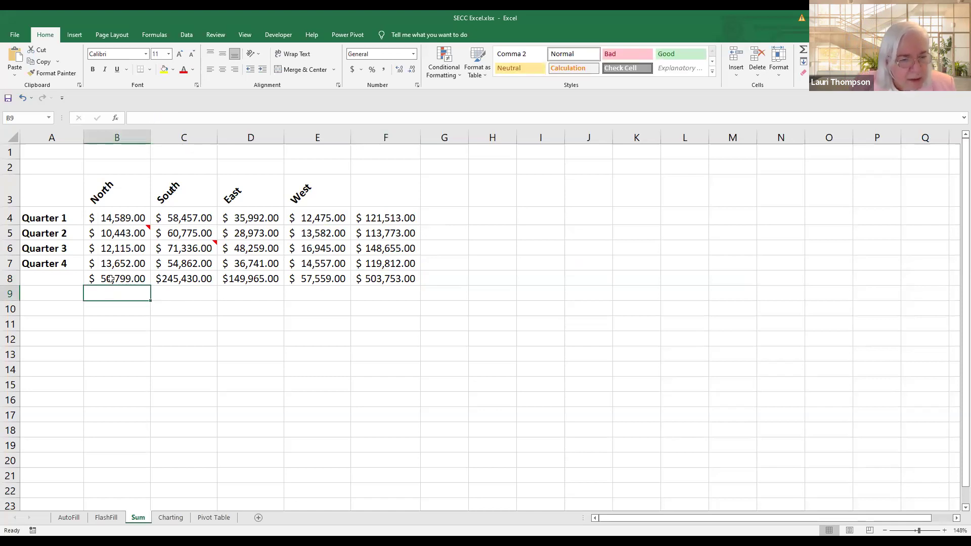
left_click(110, 279)
left_click(108, 295)
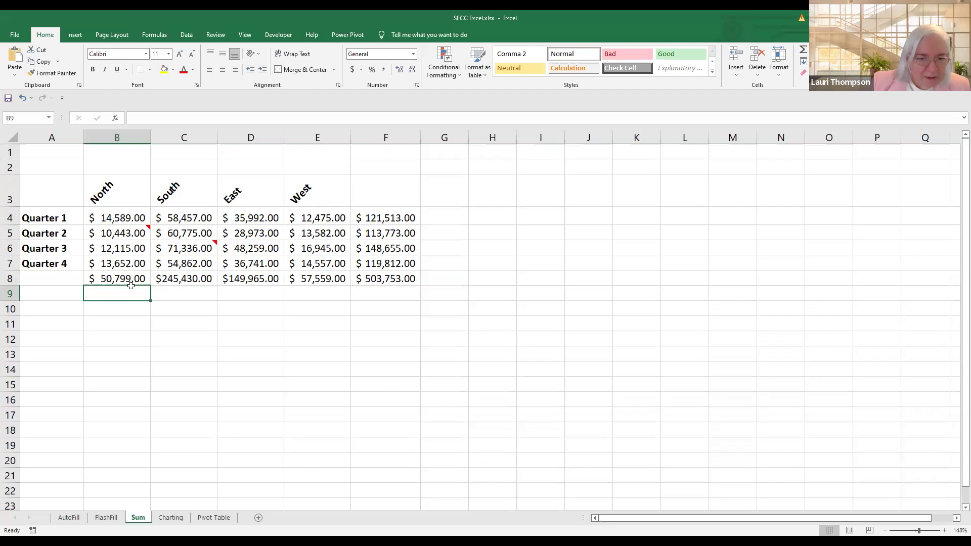
Step: Open the Pivot Table worksheet and look through the sales records down the list and back to the heading row
left_click(213, 517)
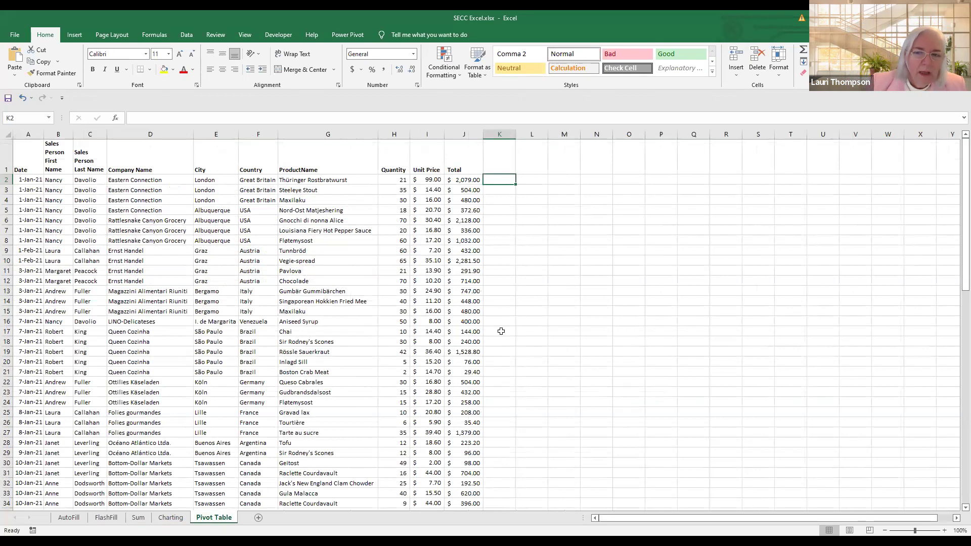
scroll(236, 339, "down", 10)
scroll(236, 339, "down", 12)
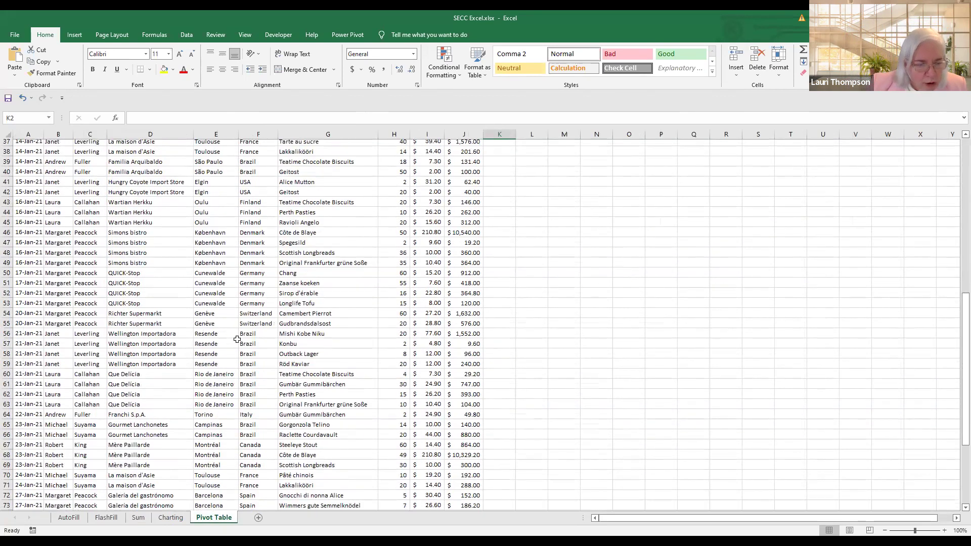
scroll(236, 408, "up", 20)
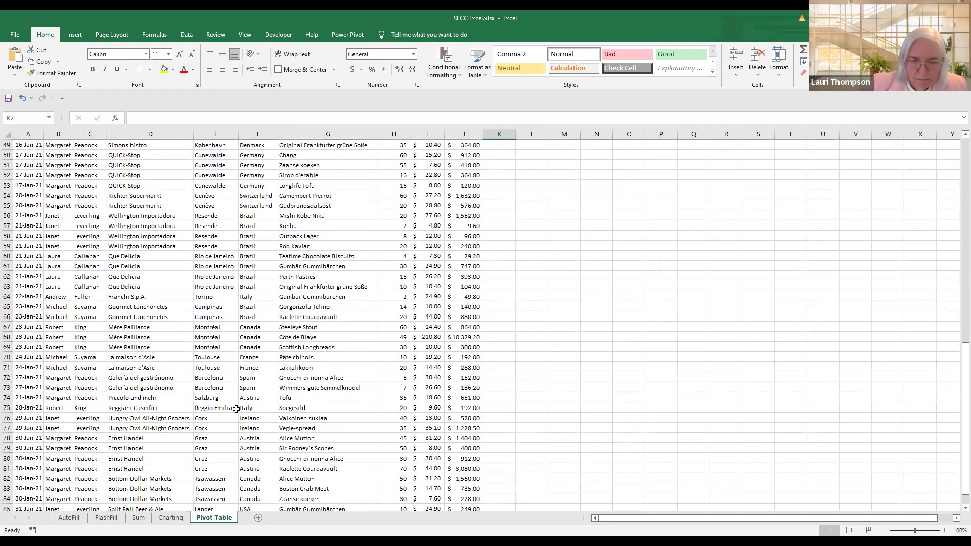
scroll(236, 409, "up", 2)
scroll(236, 408, "down", 10)
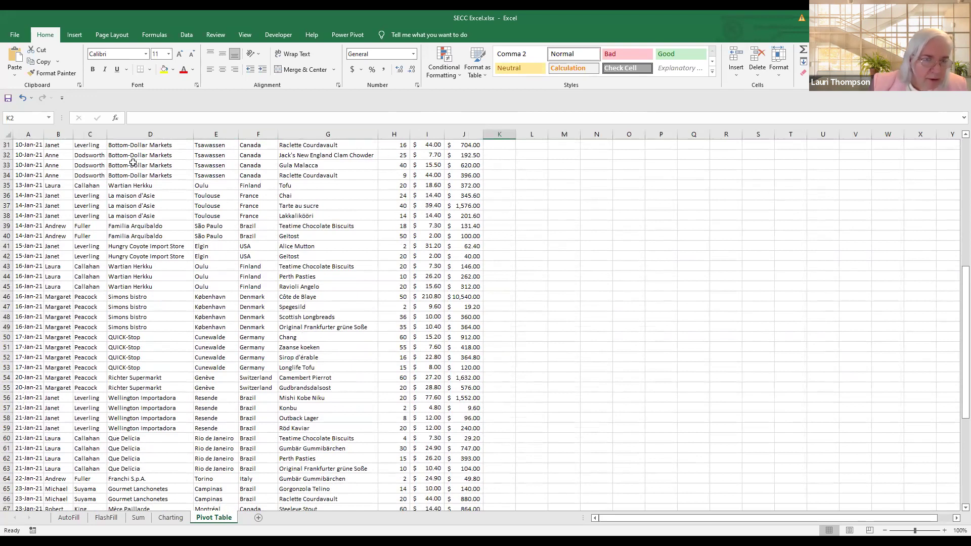
scroll(272, 378, "up", 10)
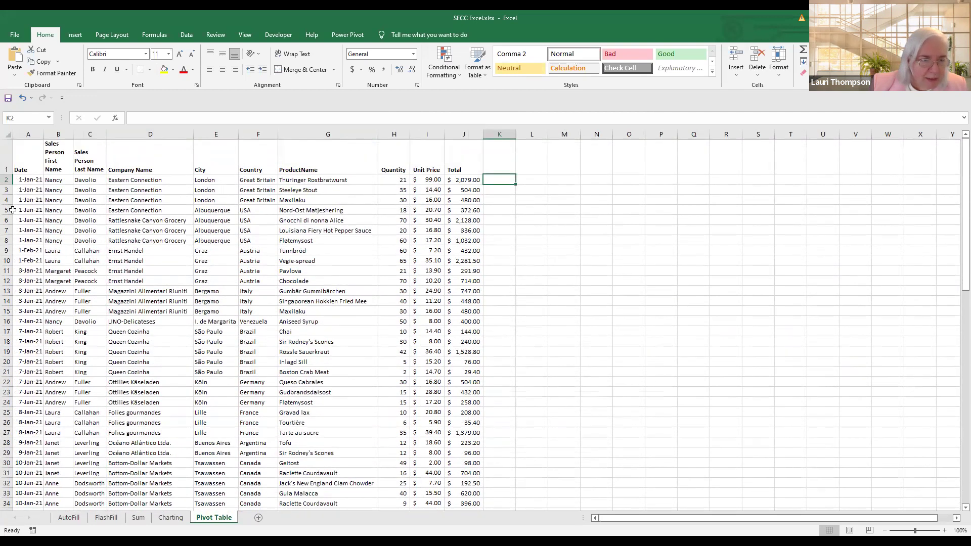
Step: Freeze the top row of the Pivot Table worksheet
left_click(29, 180)
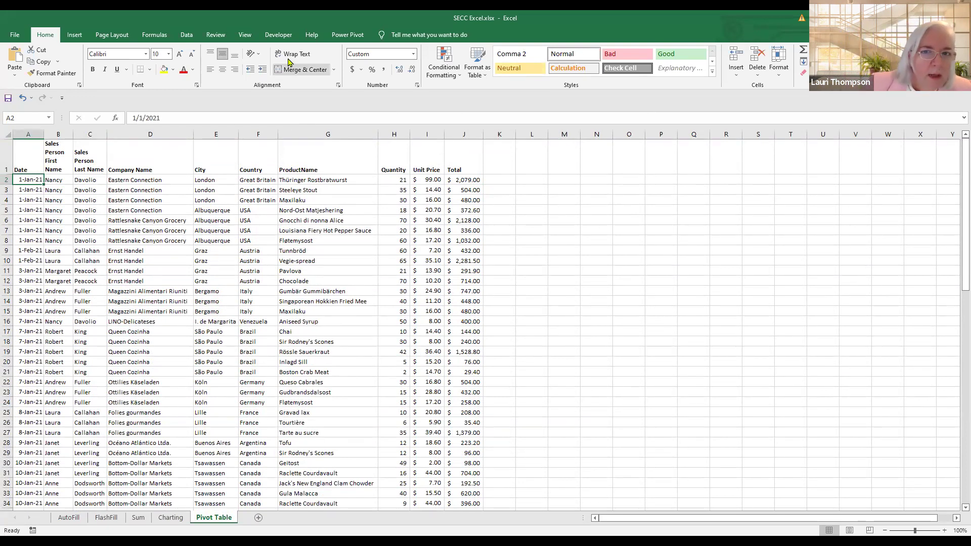
left_click(246, 36)
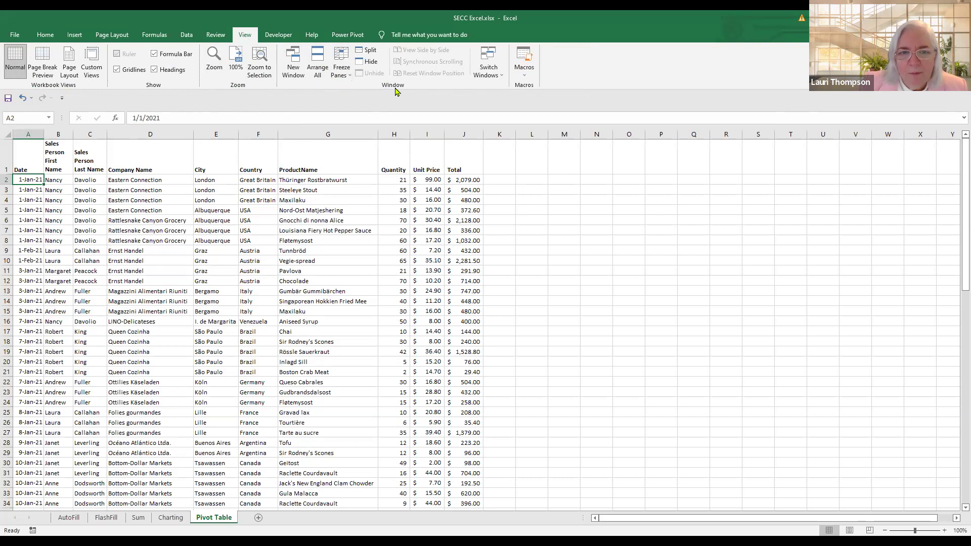
left_click(349, 74)
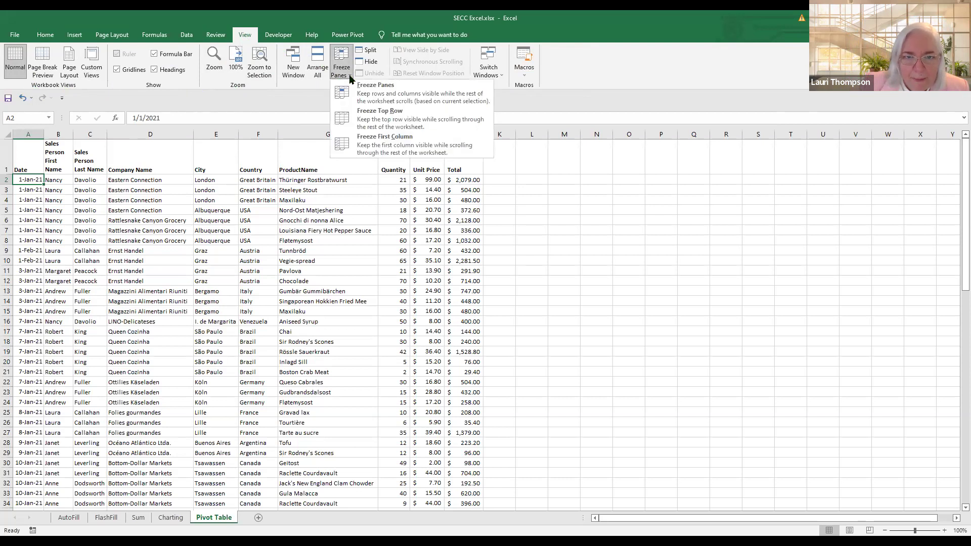
left_click(364, 126)
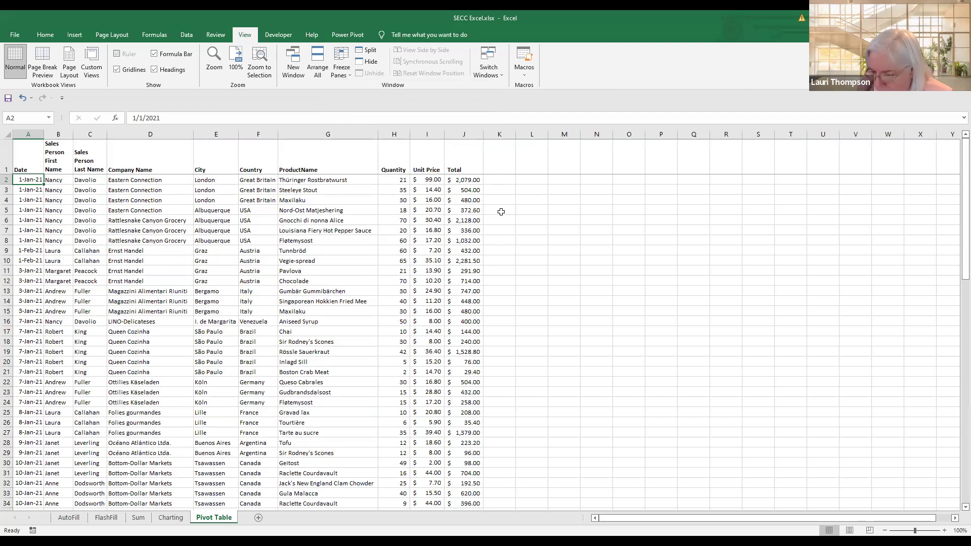
Step: Look through the sales records to the end of the list and back to check how the frozen heading row behaves
scroll(436, 262, "down", 3)
scroll(436, 262, "down", 5)
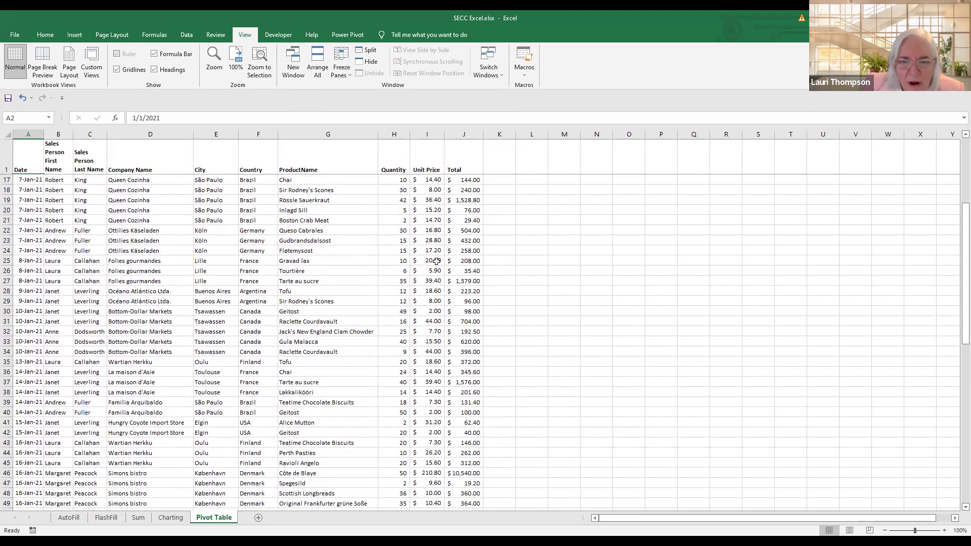
scroll(436, 262, "down", 7)
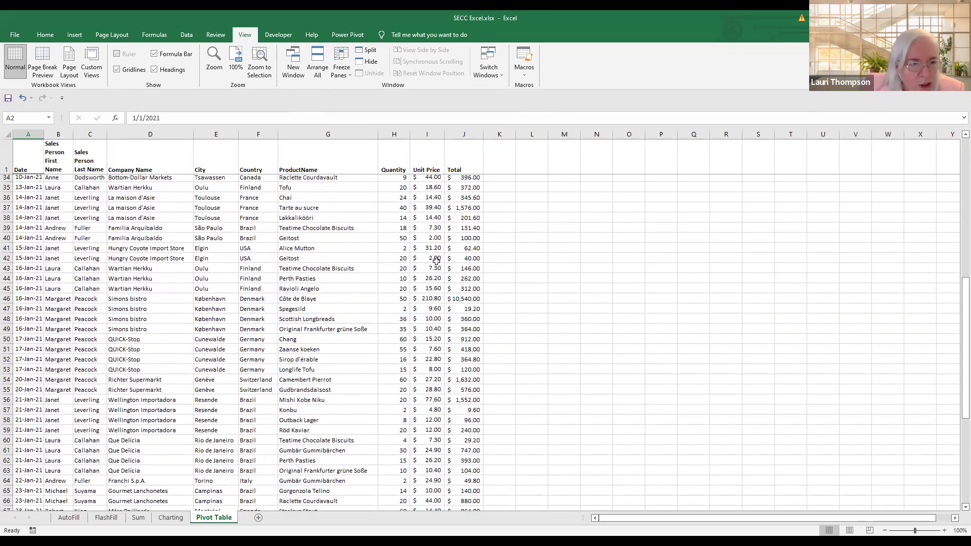
scroll(436, 261, "down", 7)
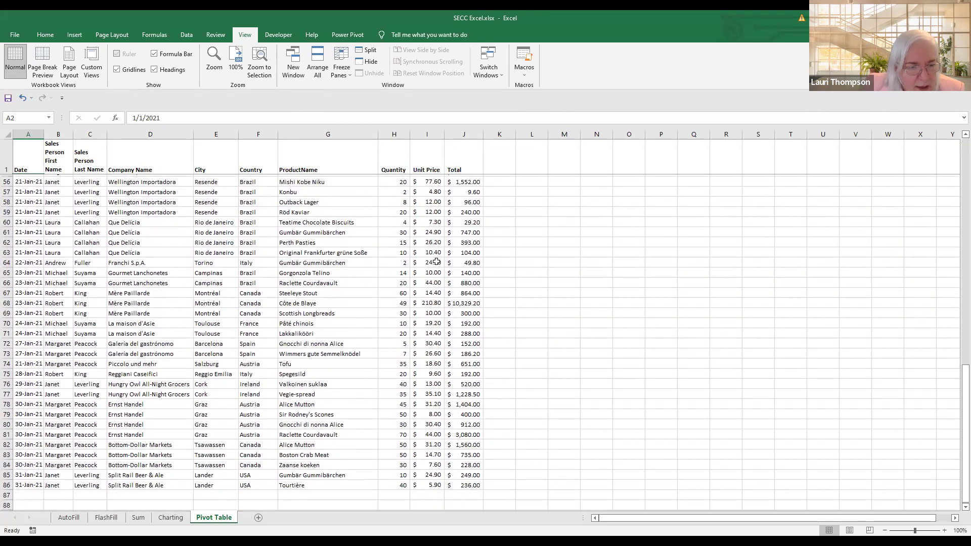
scroll(436, 262, "down", 1)
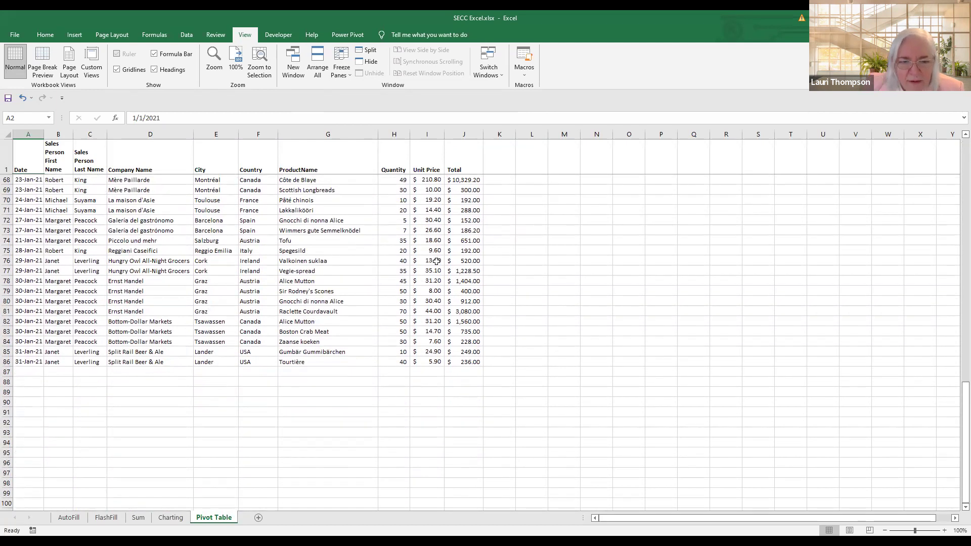
scroll(436, 261, "up", 6)
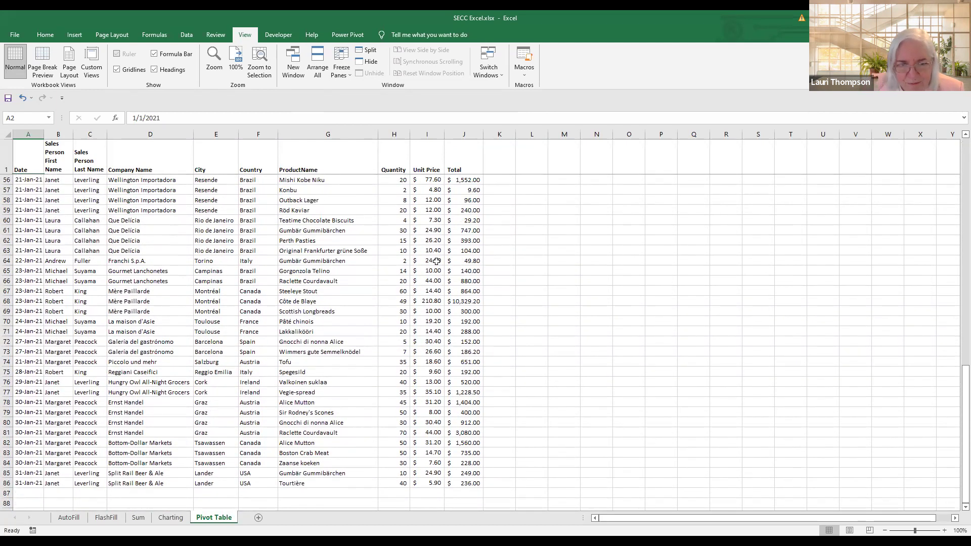
scroll(436, 261, "up", 7)
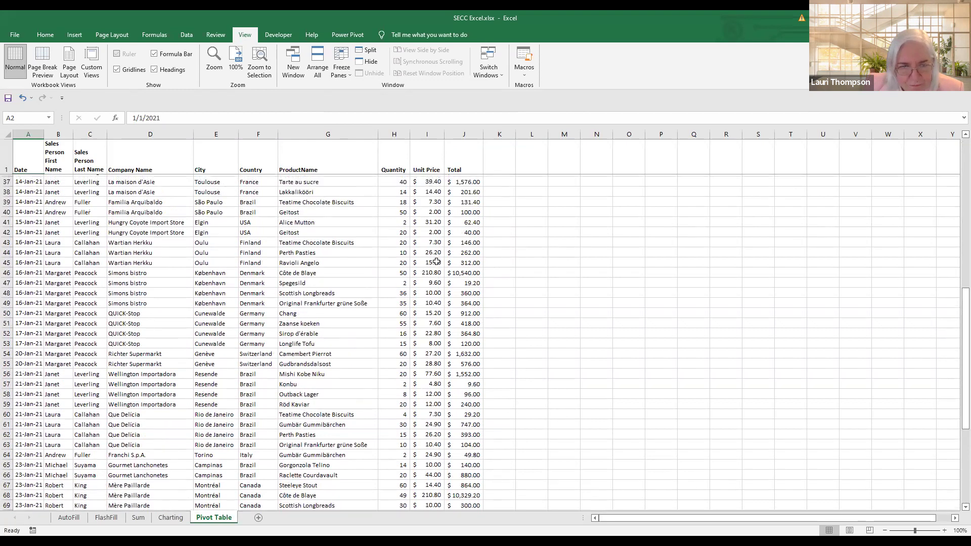
scroll(436, 262, "up", 9)
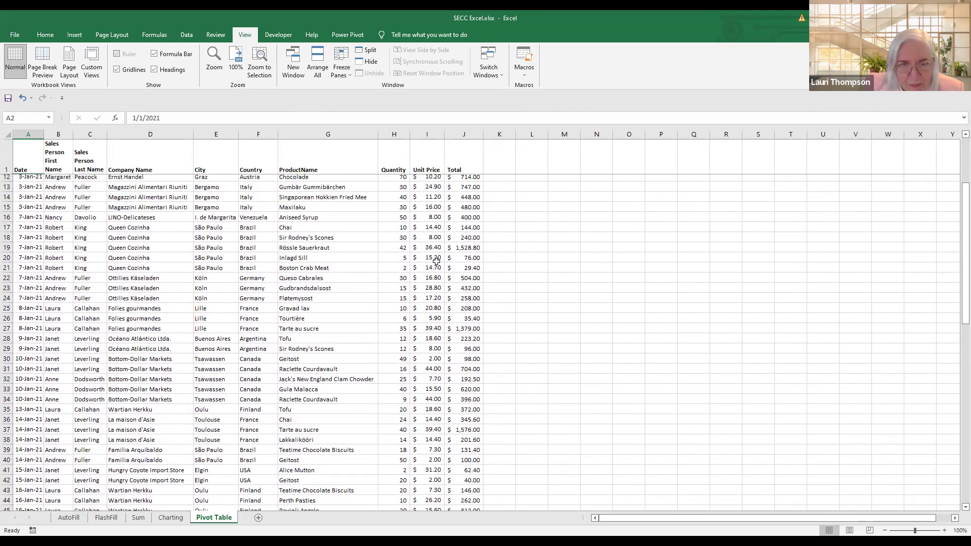
scroll(436, 262, "down", 8)
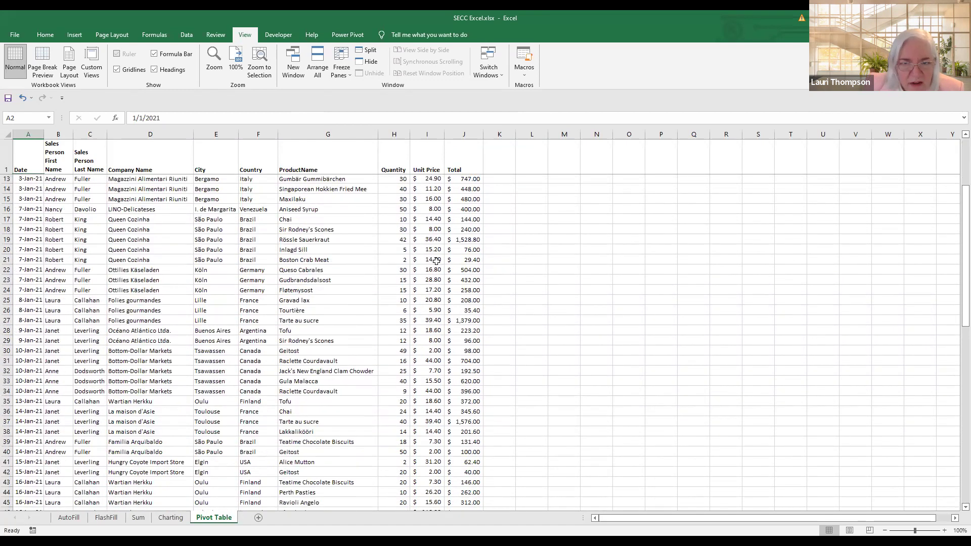
scroll(436, 262, "up", 2)
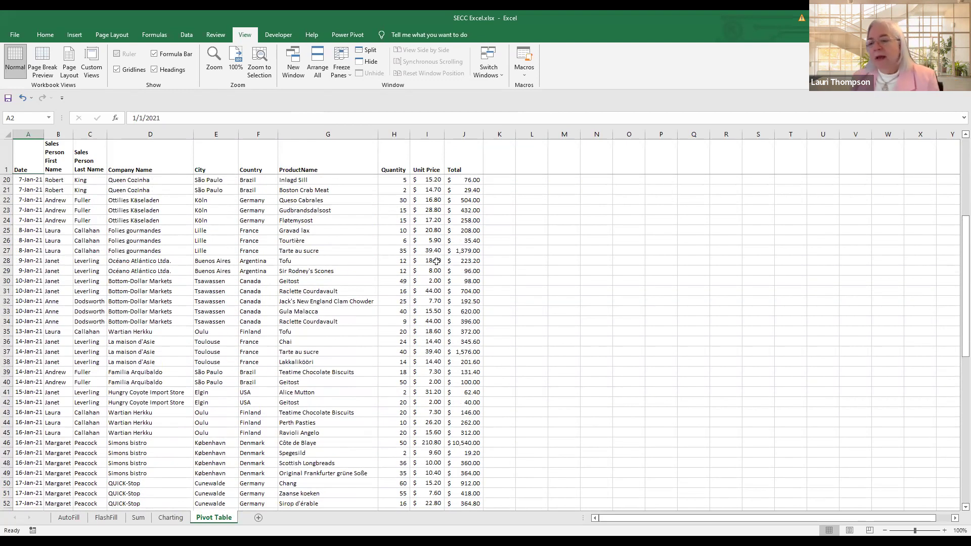
scroll(435, 261, "up", 6)
scroll(436, 261, "down", 8)
scroll(432, 263, "down", 5)
scroll(432, 263, "up", 13)
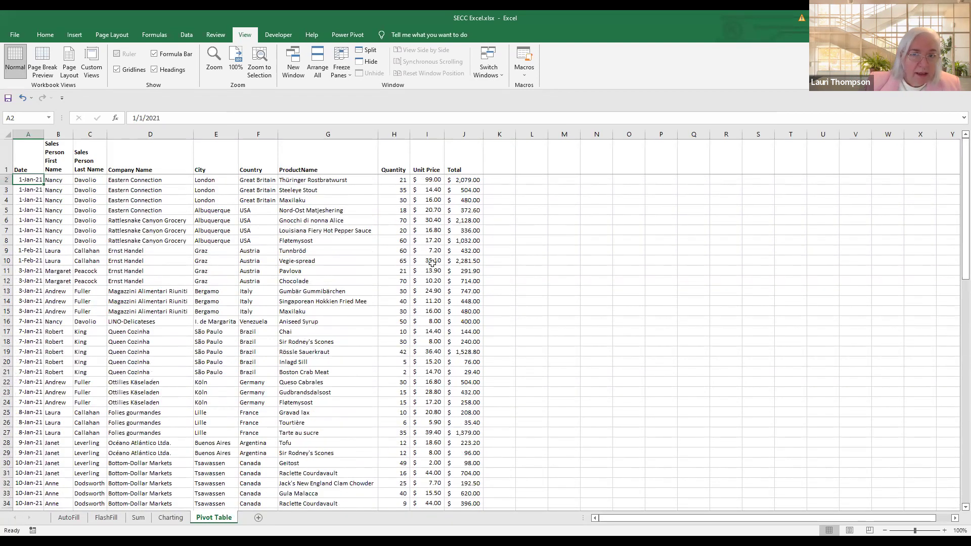
Step: Unfreeze the top row of the Pivot Table worksheet
left_click(348, 75)
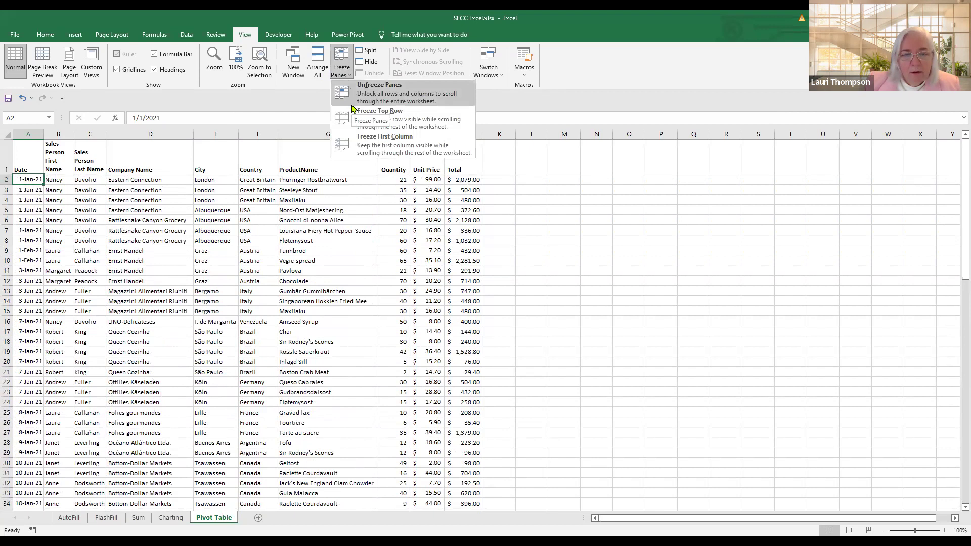
left_click(380, 96)
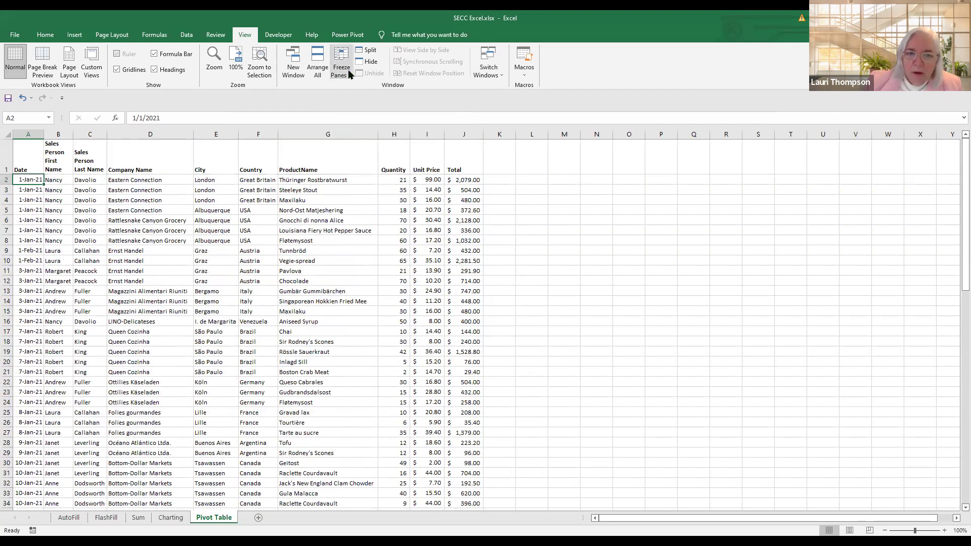
Step: Freeze the first column of the Pivot Table worksheet and check how it behaves while viewing the columns across the sheet
left_click(348, 68)
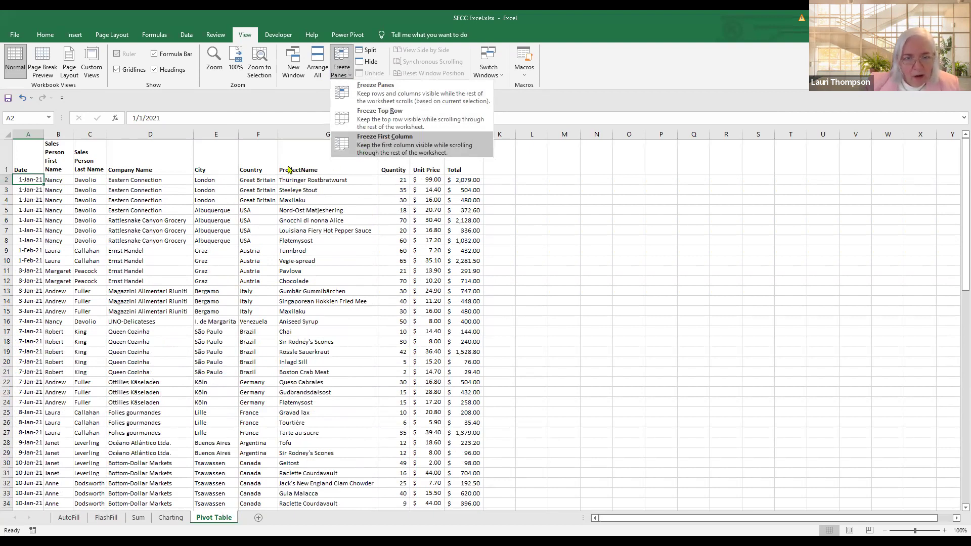
left_click(405, 154)
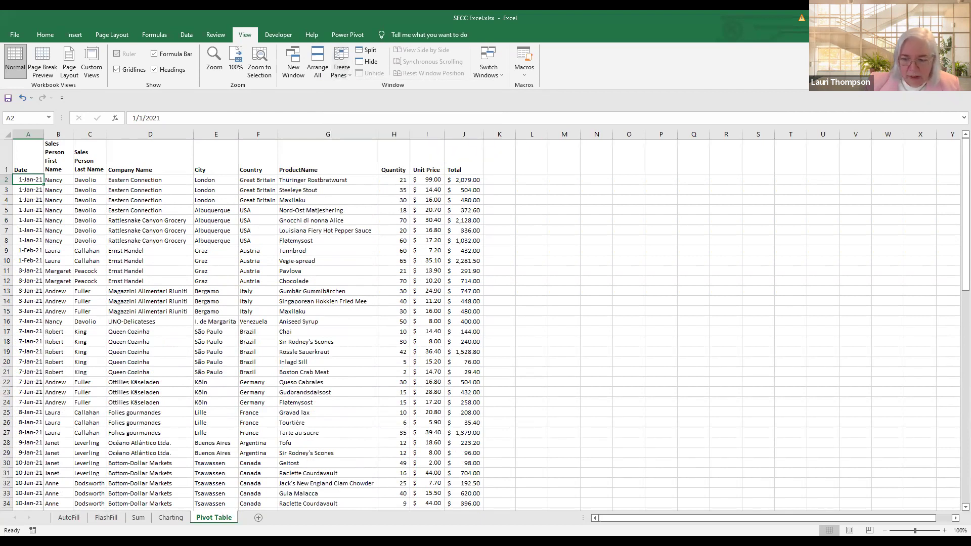
left_click_drag(632, 515, 721, 524)
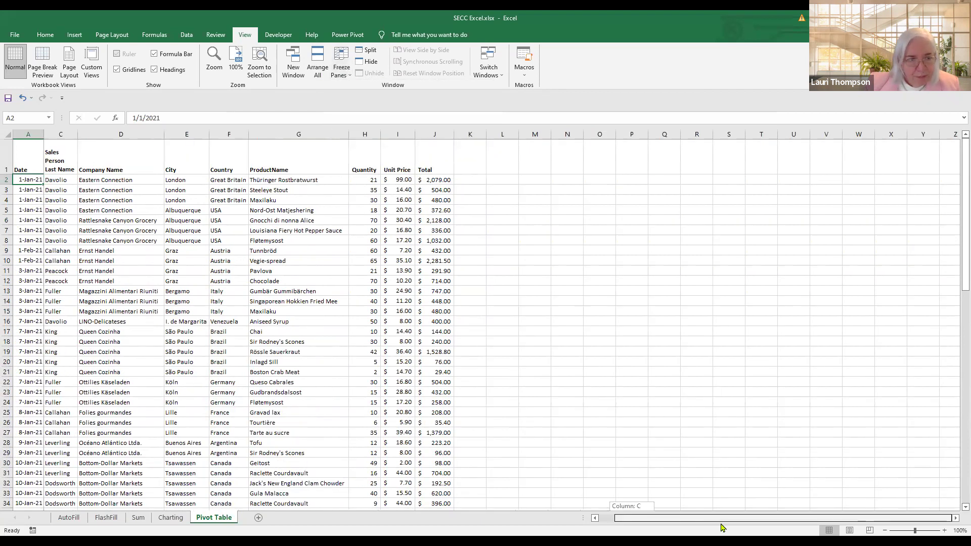
left_click(956, 518)
left_click(956, 519)
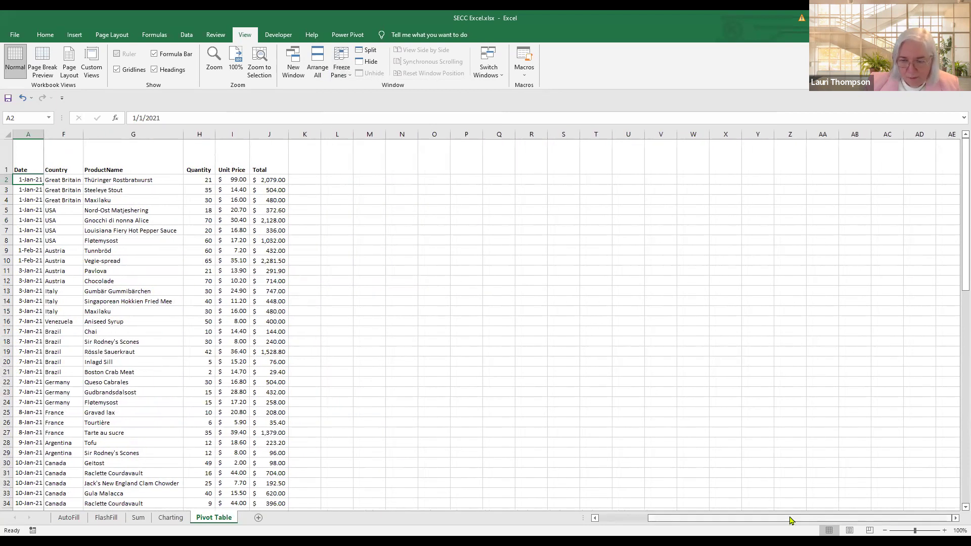
left_click_drag(791, 520, 718, 523)
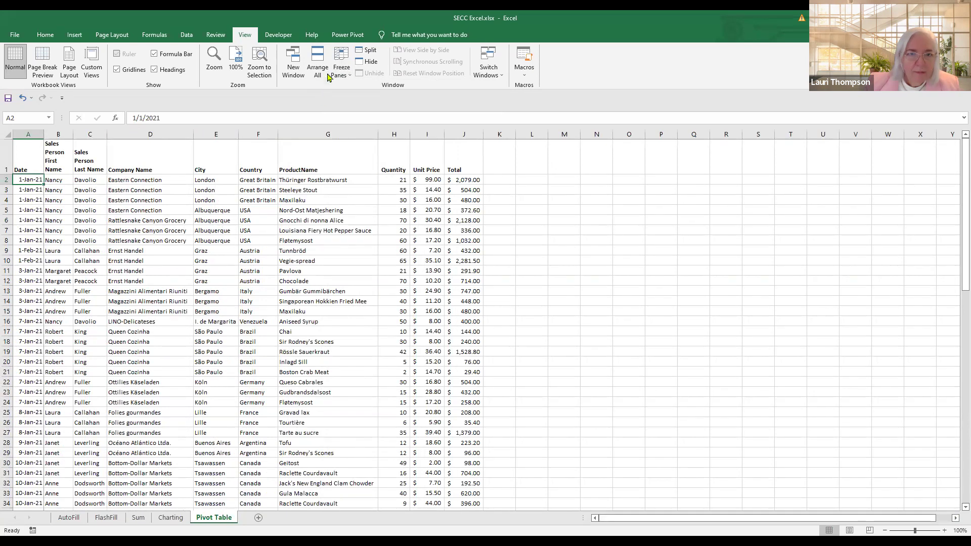
Step: Unfreeze the first column of the Pivot Table worksheet and look down the sales records and back to the heading row
left_click(347, 78)
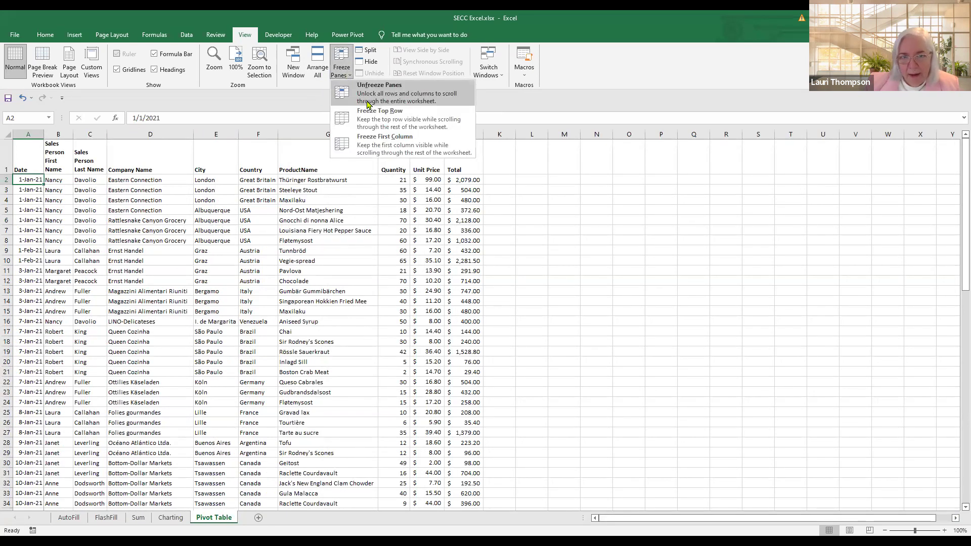
left_click(367, 104)
scroll(242, 349, "down", 6)
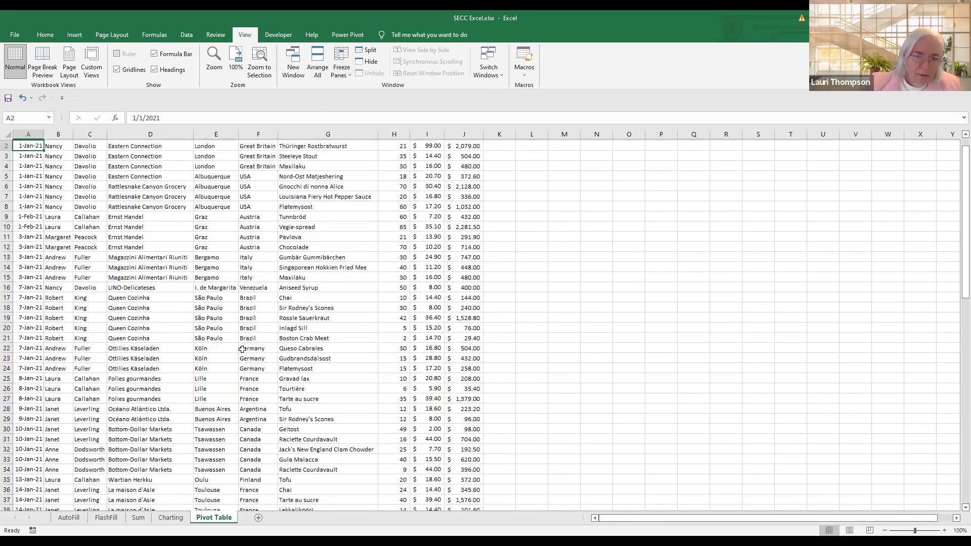
scroll(241, 349, "down", 9)
scroll(242, 349, "up", 4)
scroll(243, 350, "up", 11)
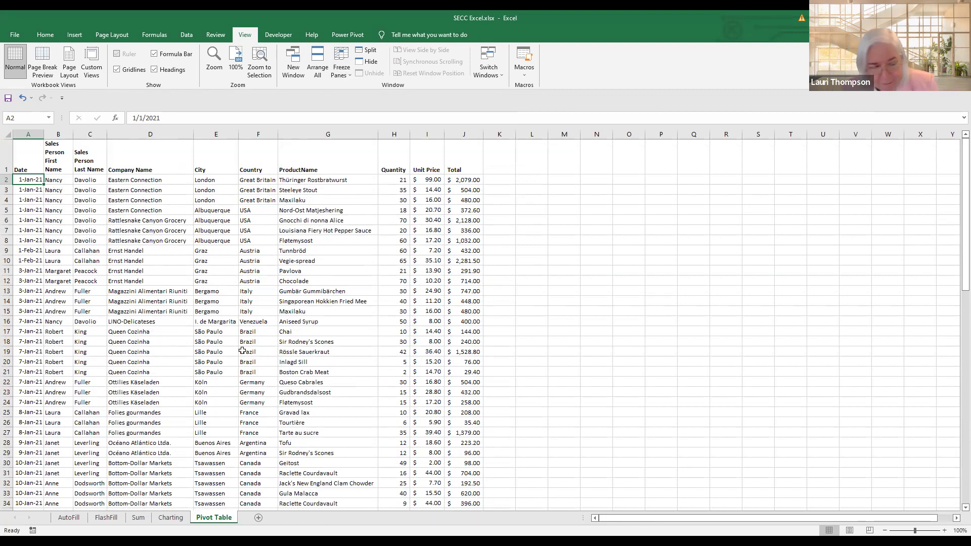
Step: Create a column chart on its own chart sheet from the Make and MPH data in A3:B15 of the Charting worksheet
left_click(170, 518)
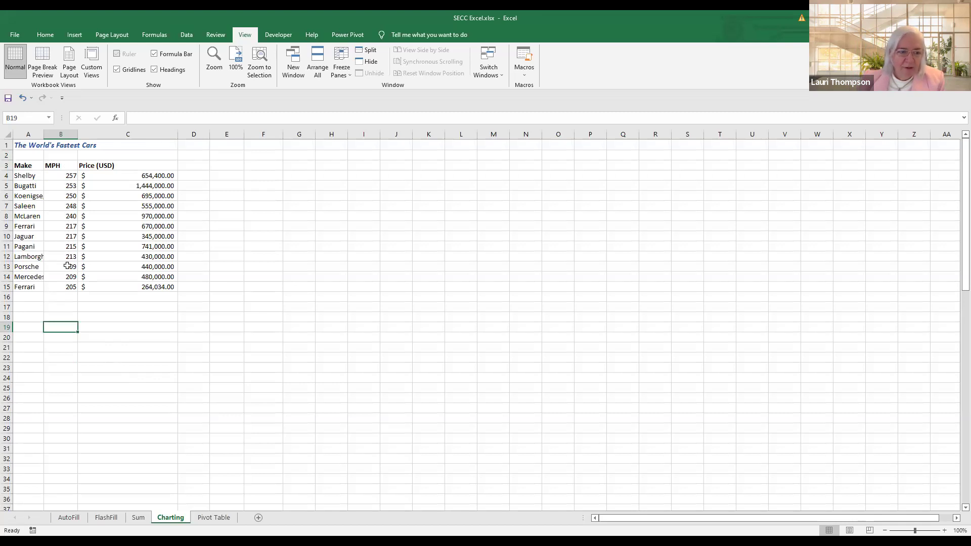
left_click(32, 286)
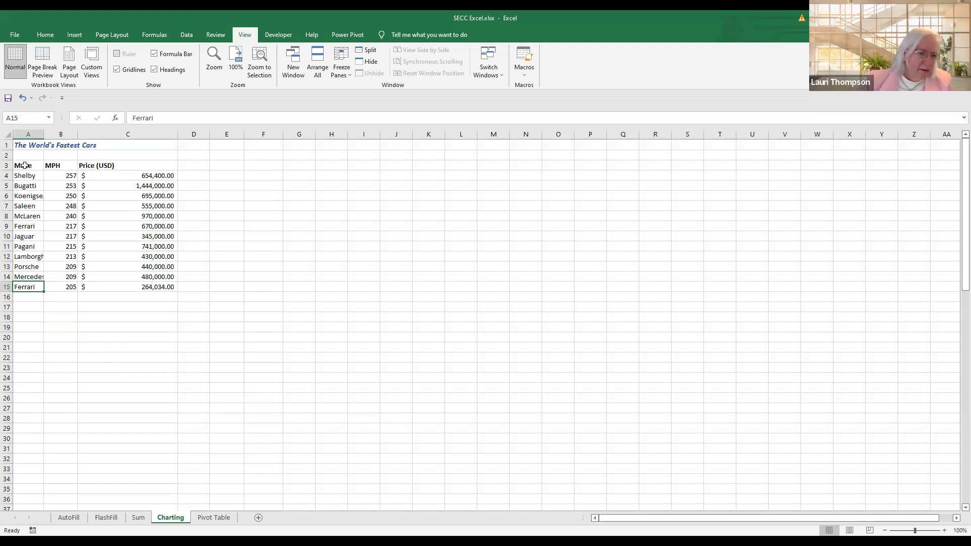
left_click_drag(24, 165, 65, 289)
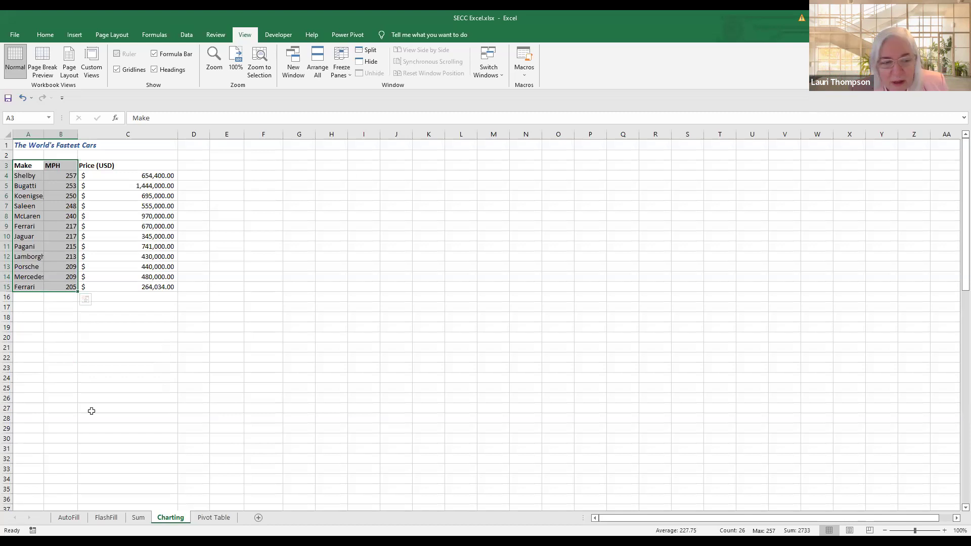
key("alt+F1")
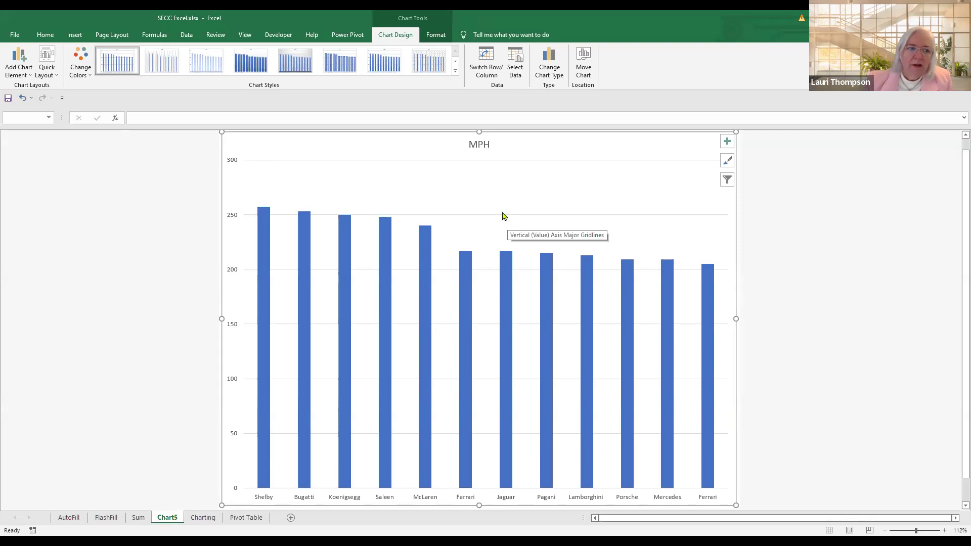
Step: Try a solid fill on the chart title and set its fill back to No fill
right_click(484, 146)
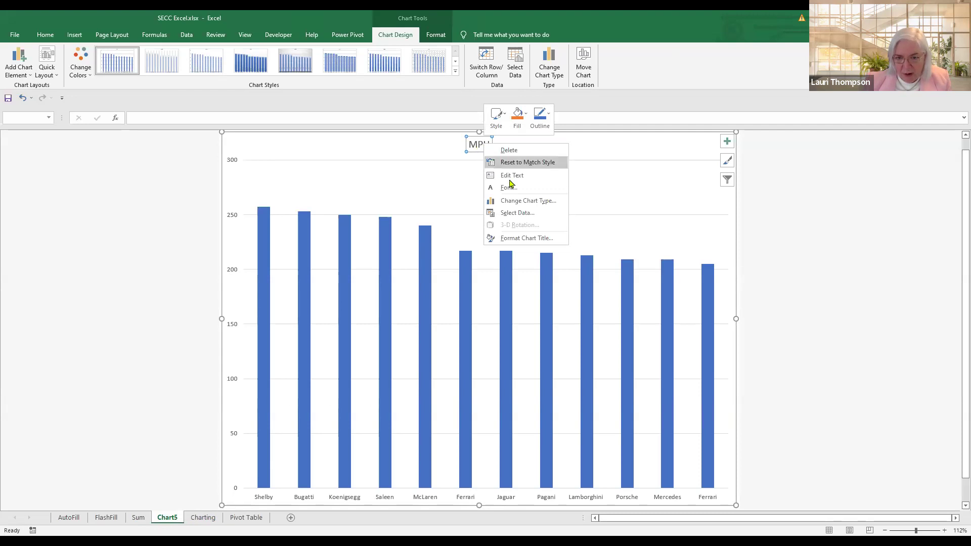
left_click(515, 240)
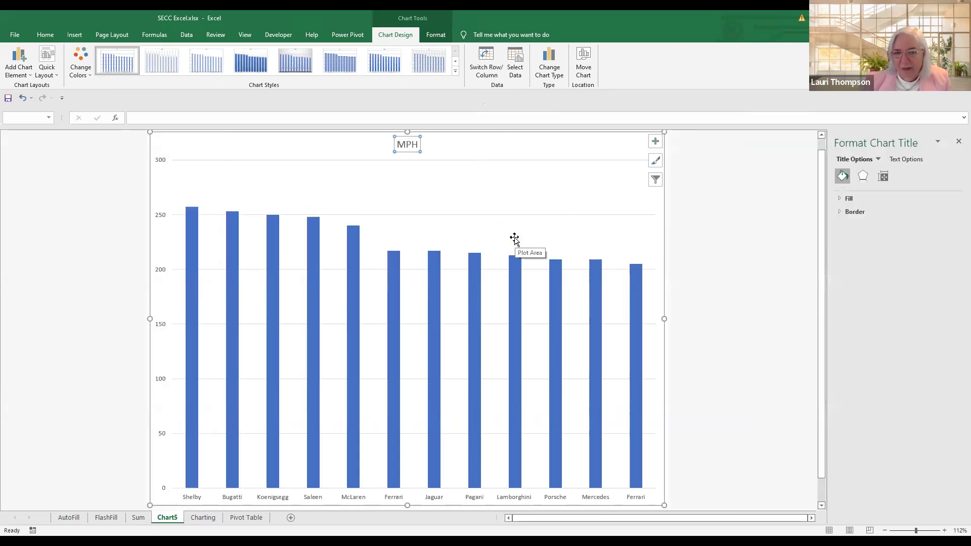
left_click(849, 199)
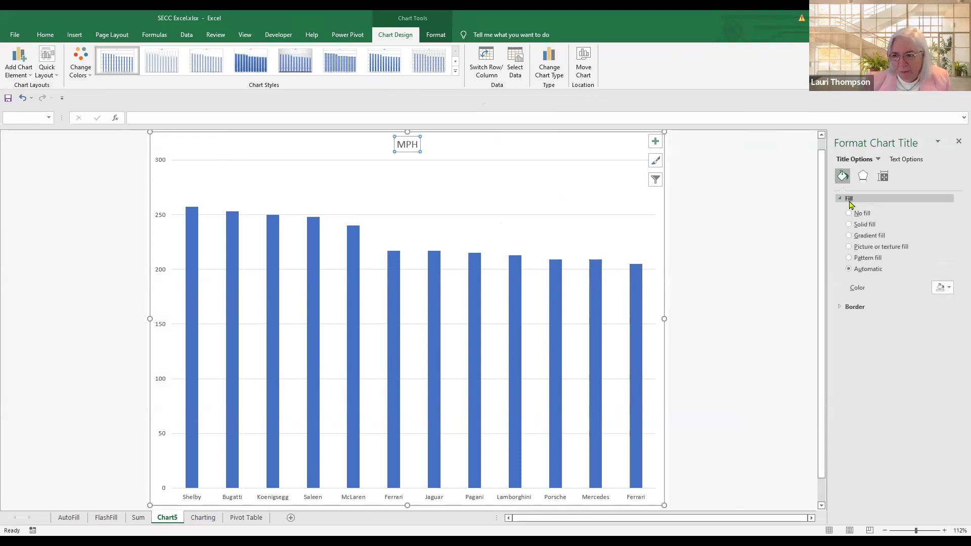
left_click(864, 228)
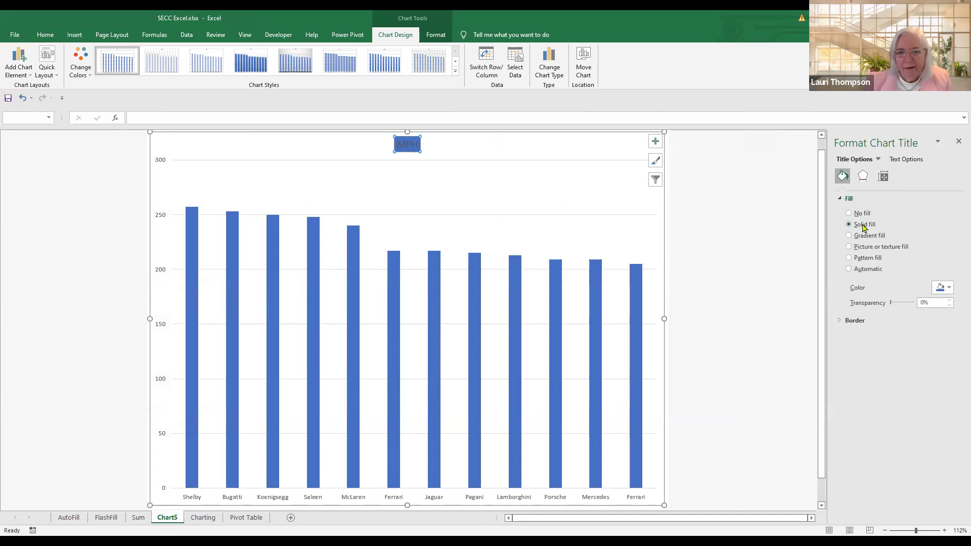
left_click(861, 214)
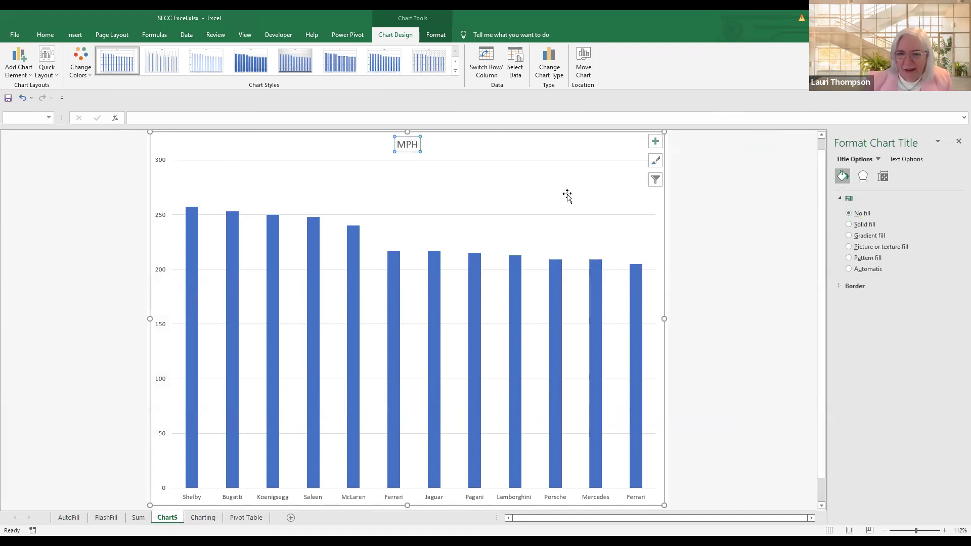
Step: Change the chart title text to "Speed in MPH"
left_click_drag(417, 145, 404, 148)
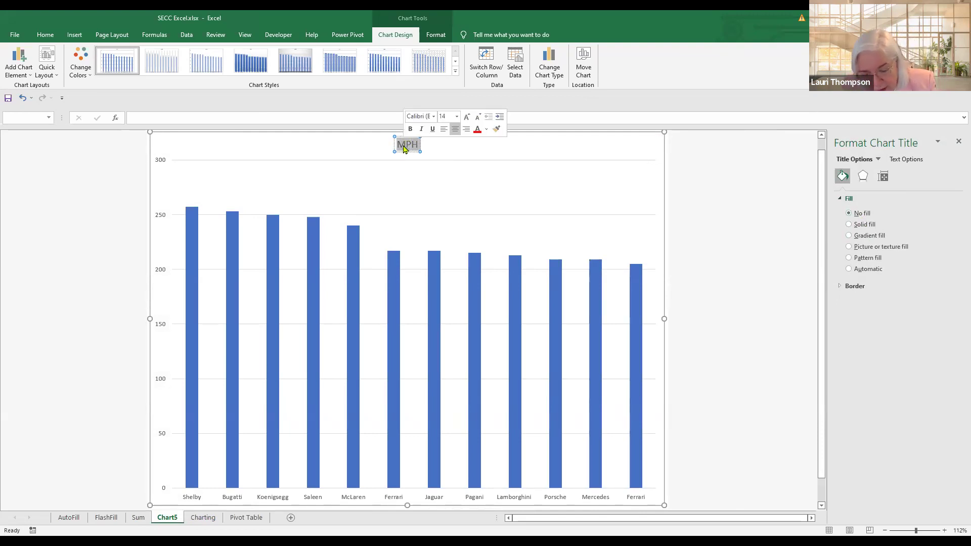
type("Speed in MPH")
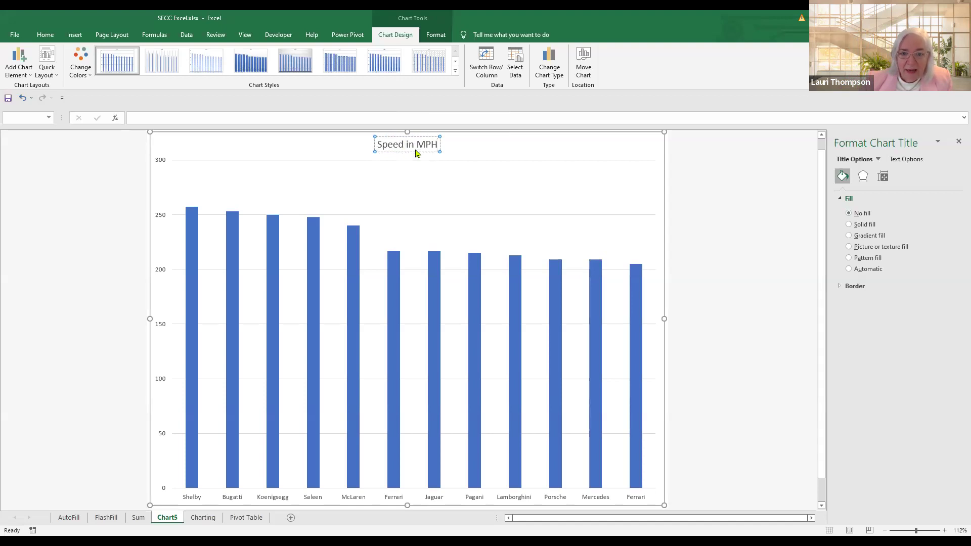
left_click(462, 147)
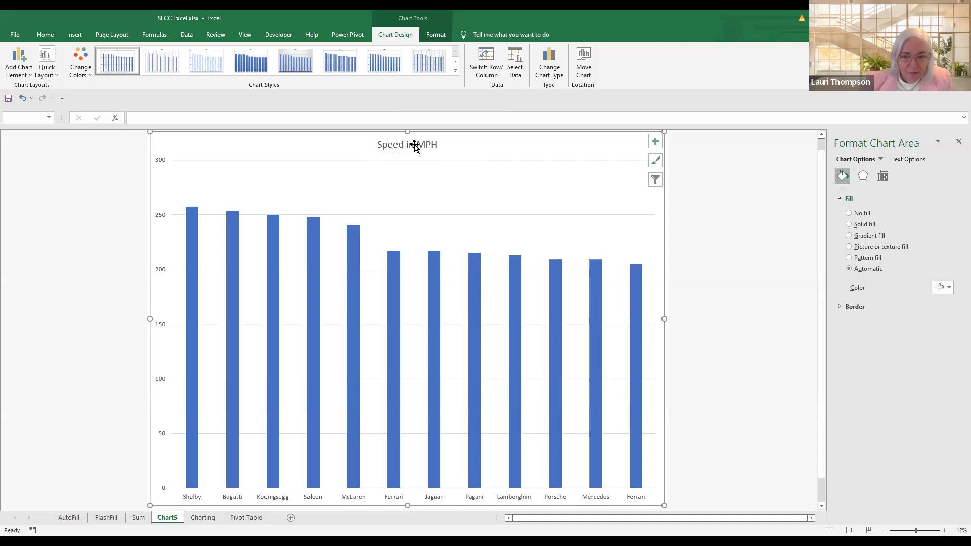
Step: Move the chart title into the empty area of the plot above the Porsche and Mercedes bars
left_click(414, 146)
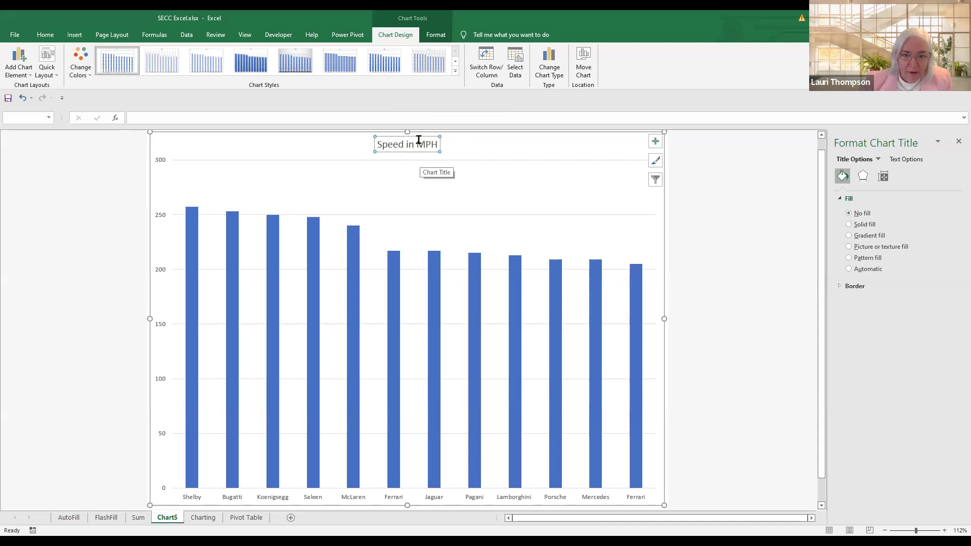
left_click_drag(418, 135, 587, 178)
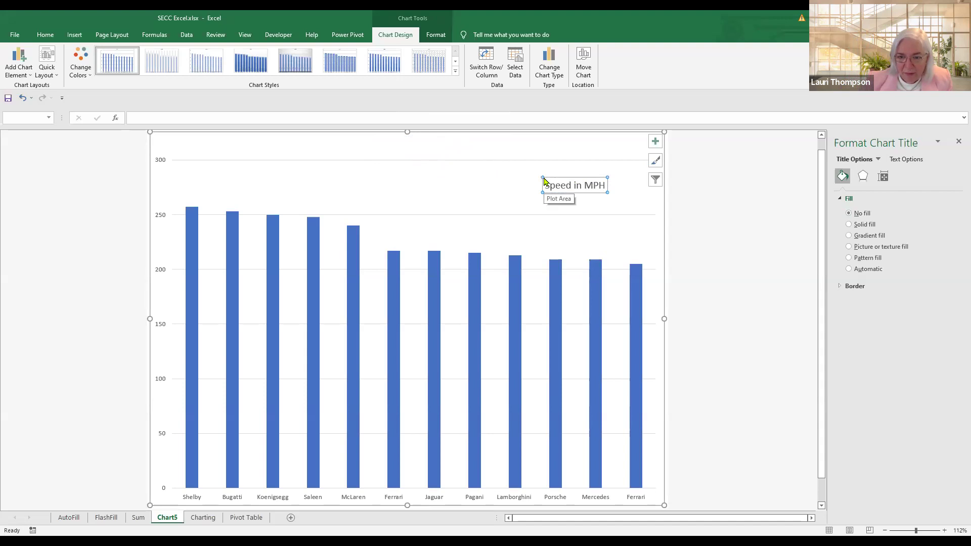
left_click(542, 177)
left_click(543, 181)
mouse_move(542, 181)
left_mouse_down()
mouse_move(531, 171)
mouse_move(541, 180)
left_mouse_up()
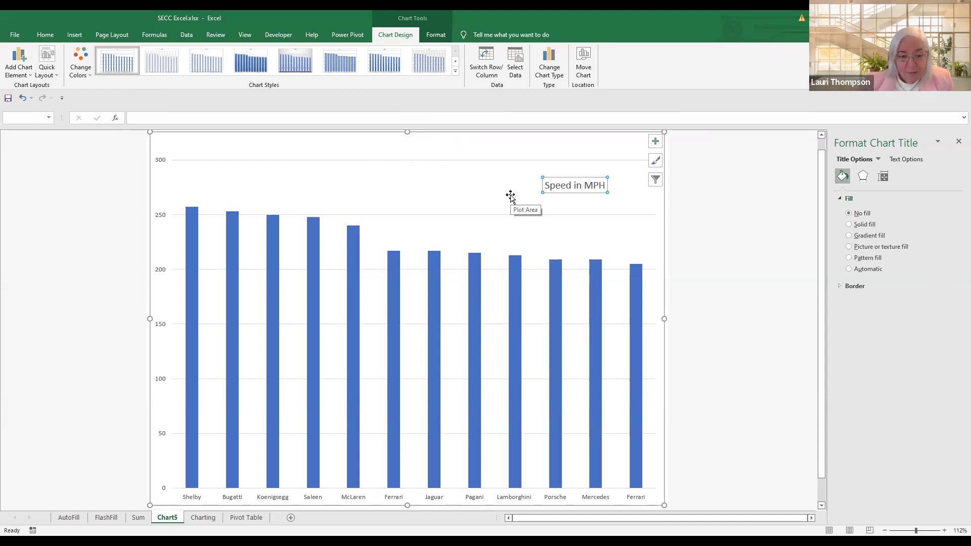
Step: Give only the McLaren bar a solid red fill
left_click(352, 262)
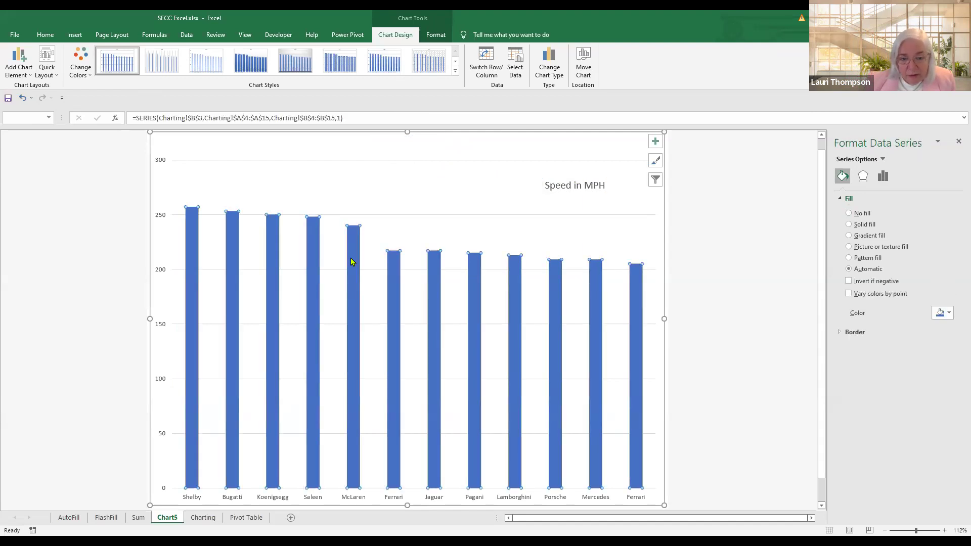
left_click(354, 257)
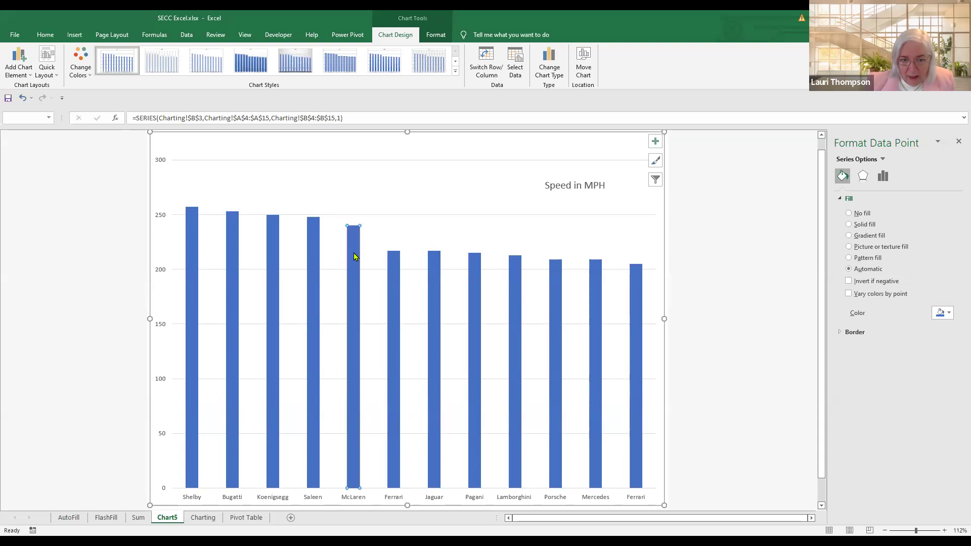
right_click(354, 257)
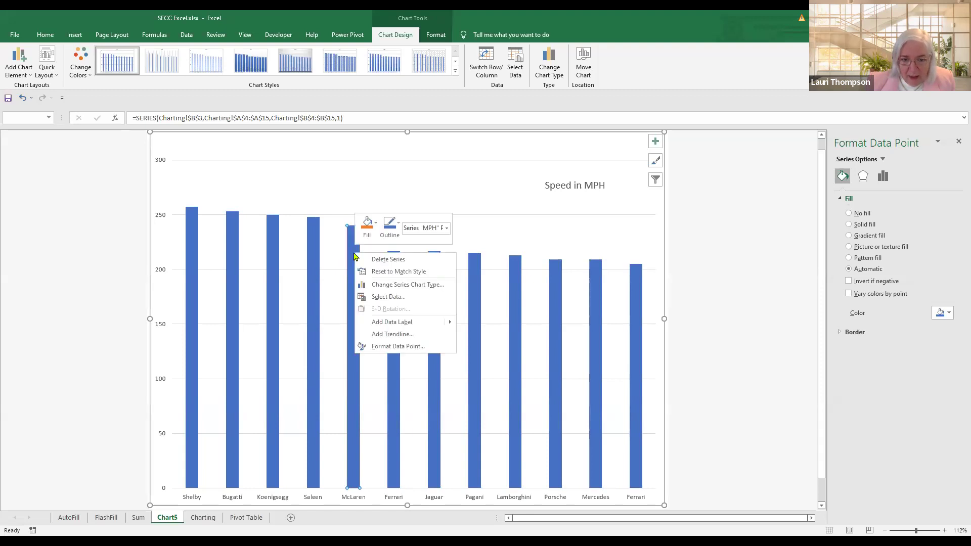
left_click(382, 348)
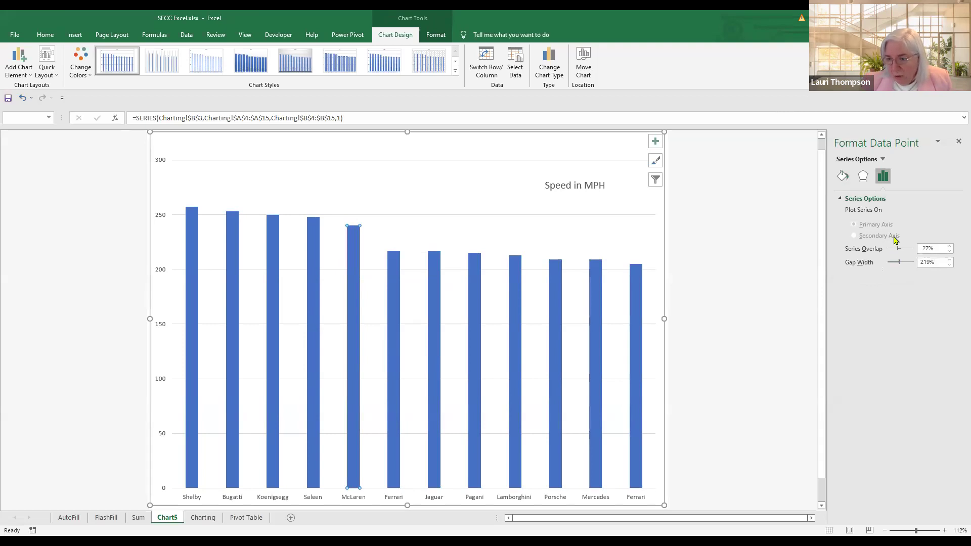
left_click(842, 176)
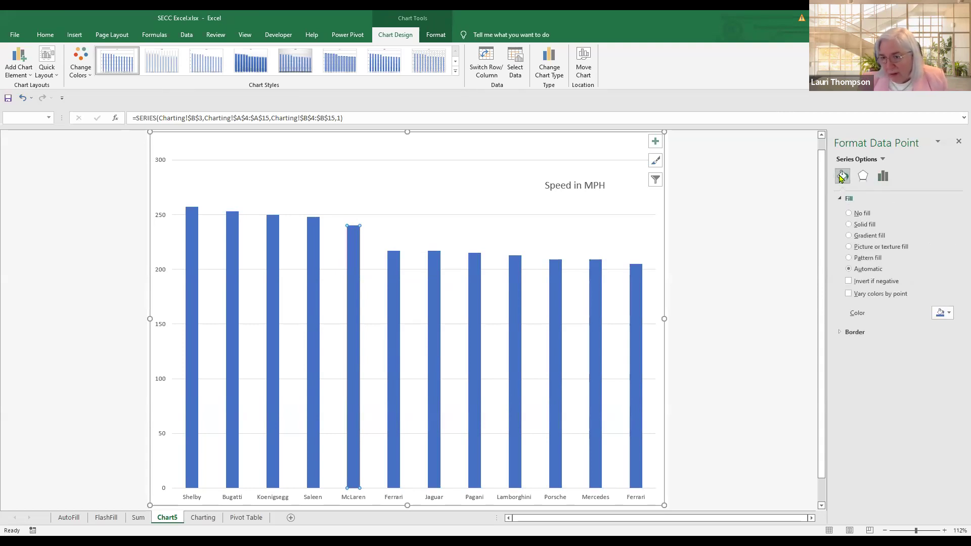
left_click(863, 225)
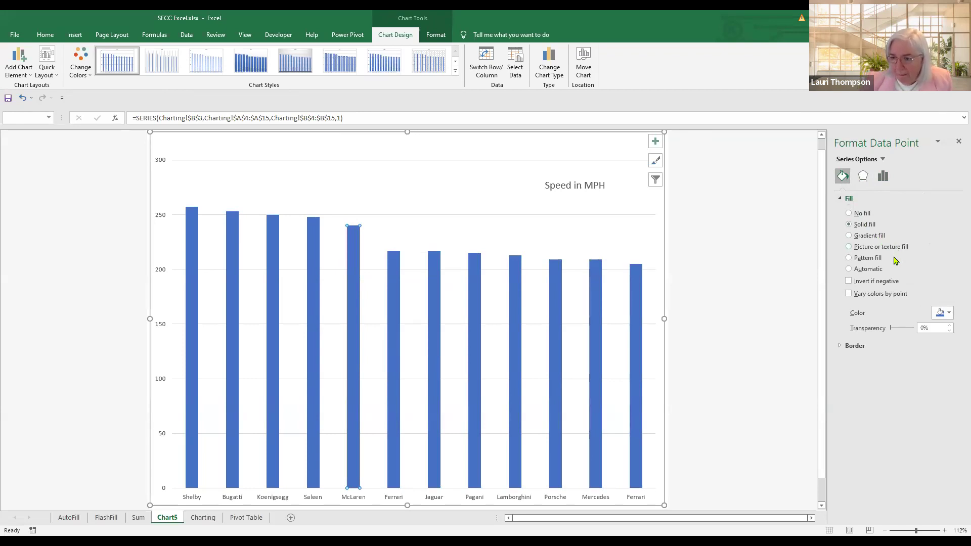
left_click(949, 313)
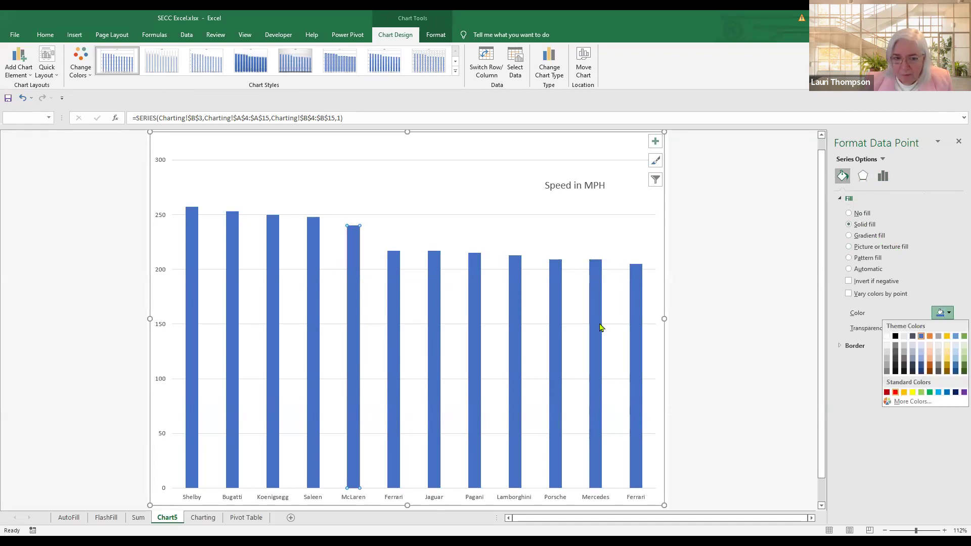
key("Return")
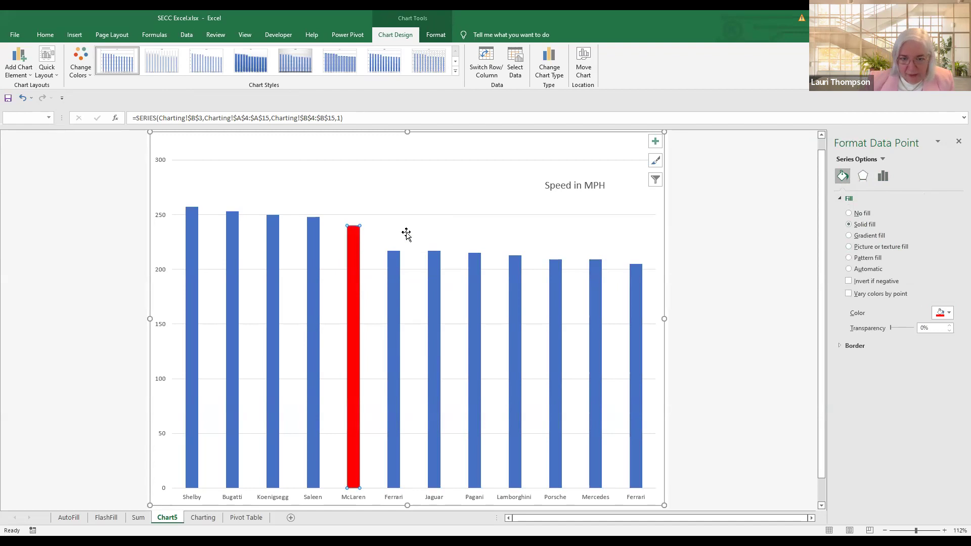
left_click(400, 260)
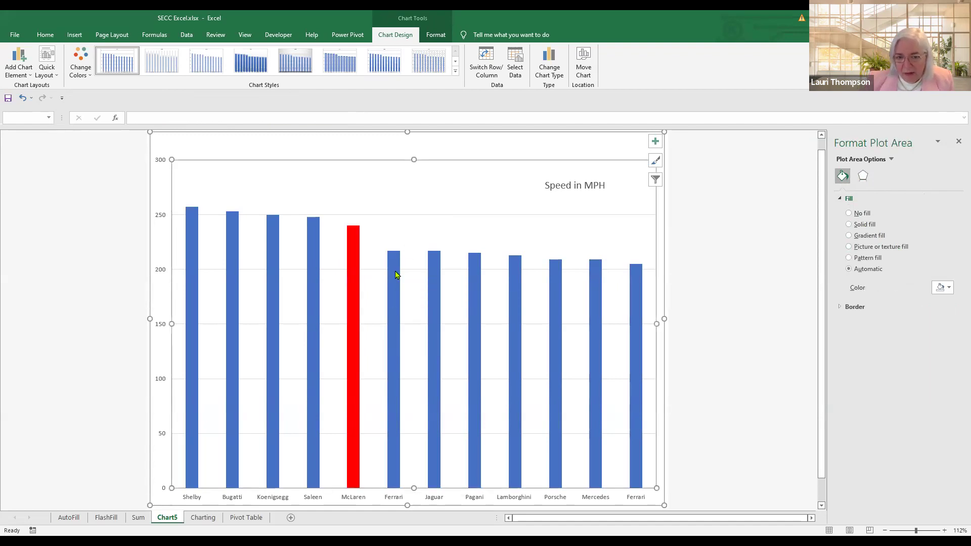
left_click(395, 274)
left_click(396, 274)
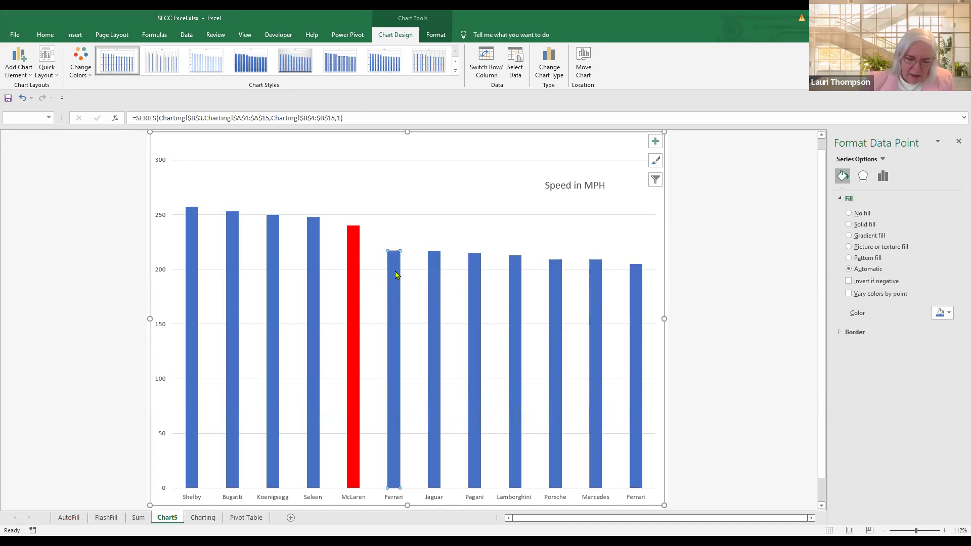
right_click(396, 274)
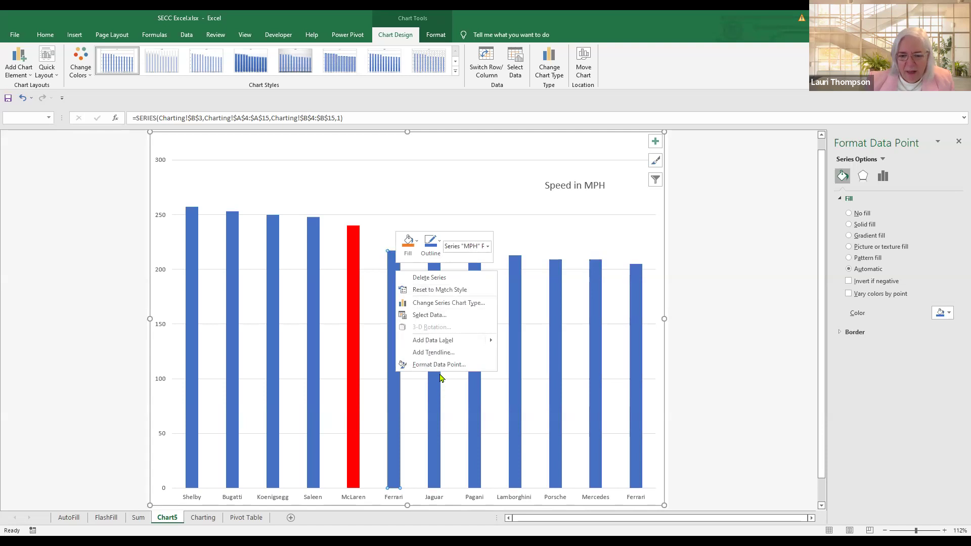
Step: Look through the formatting options of the chart area and the vertical axis, including the axis bounds, units and shadow settings
right_click(291, 149)
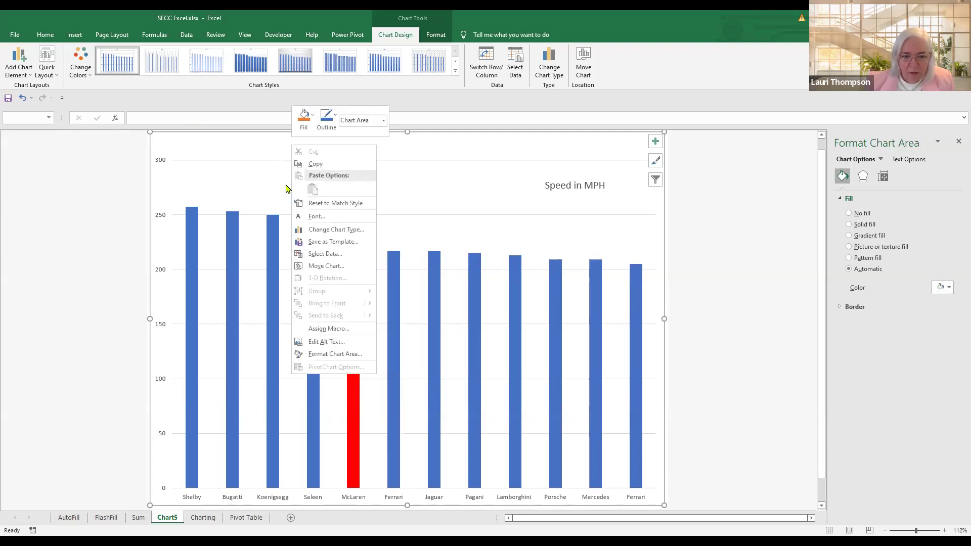
left_click(322, 355)
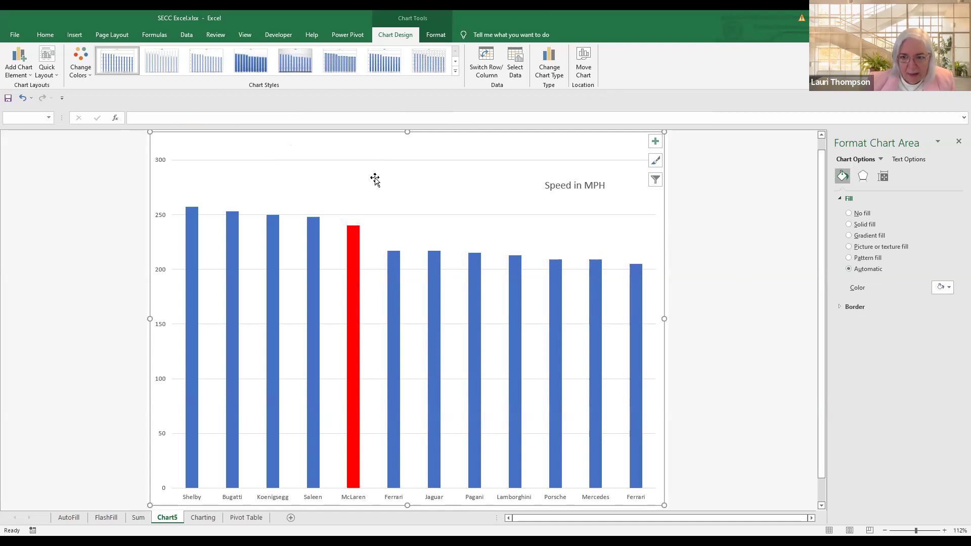
left_click(160, 164)
right_click(159, 163)
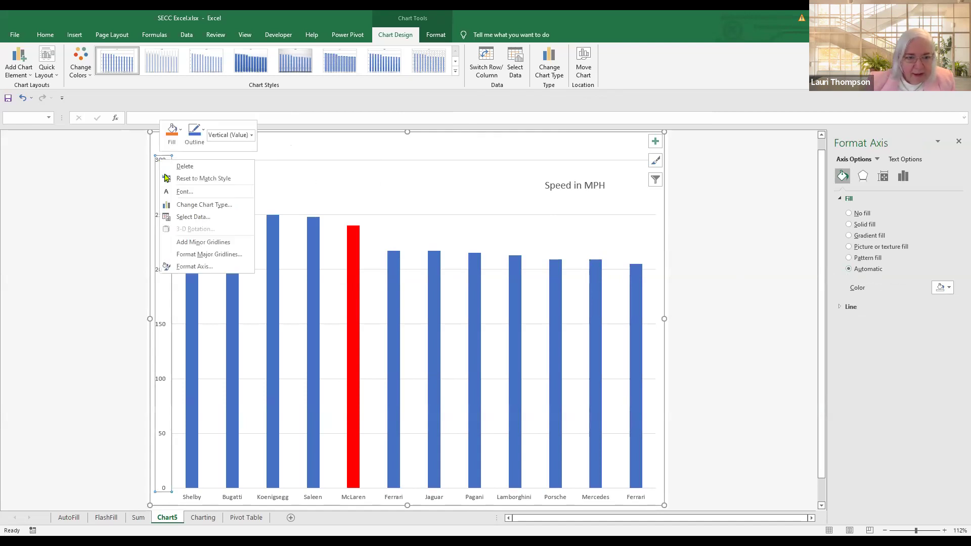
left_click(187, 272)
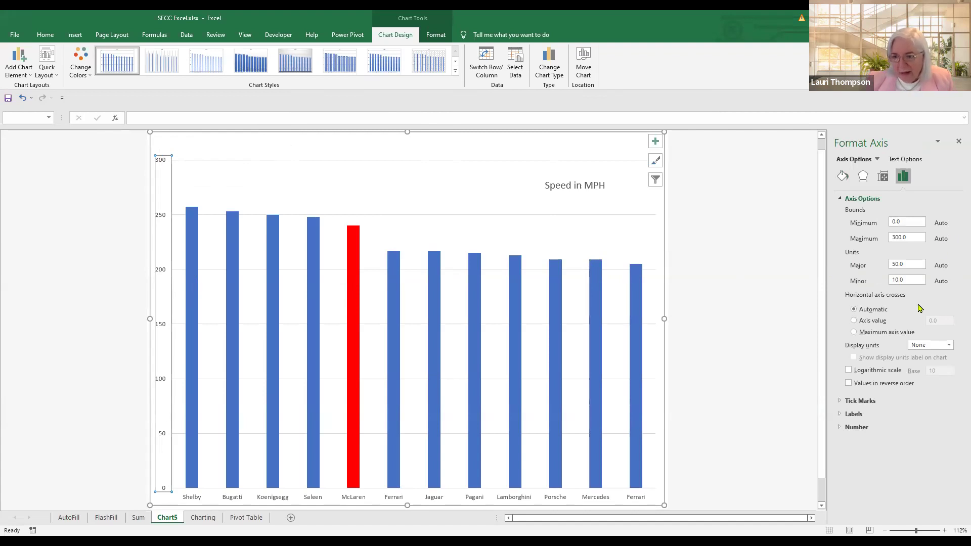
left_click(863, 176)
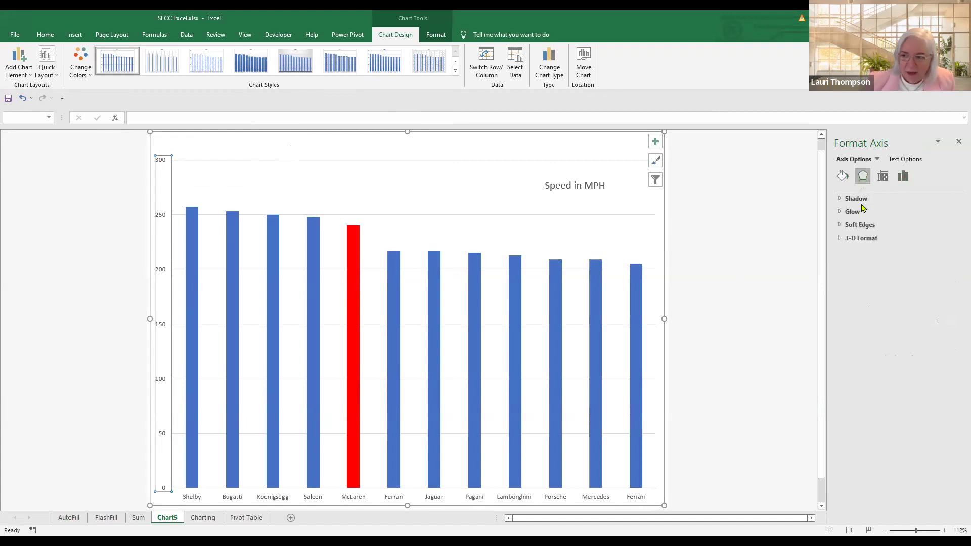
left_click(856, 199)
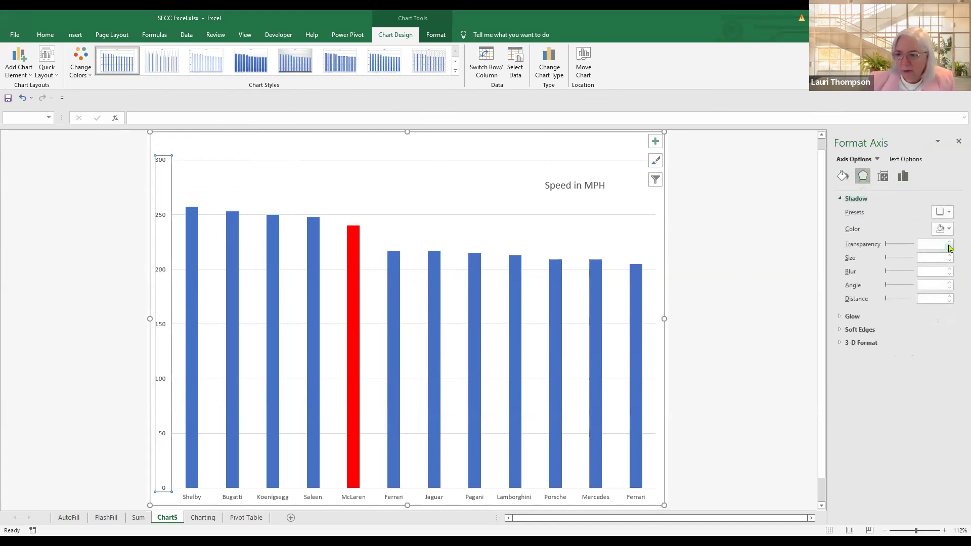
left_click(366, 151)
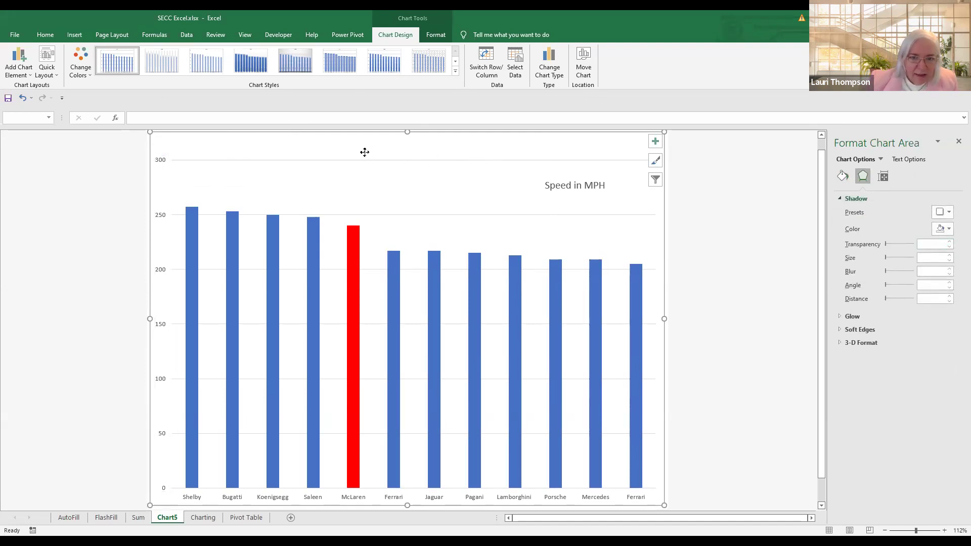
right_click(365, 153)
key("Escape")
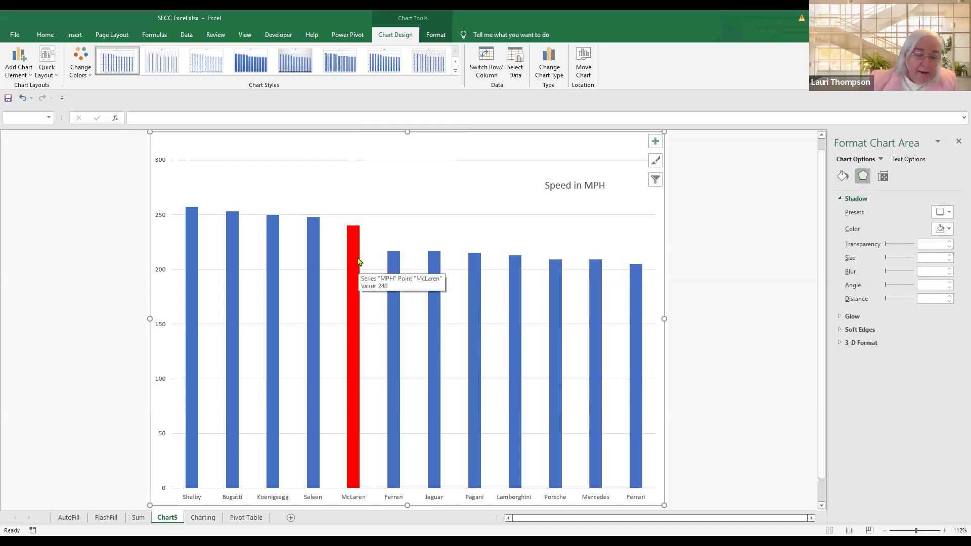
Step: Preview the Pie, Line, Histogram and Bar chart types as alternatives for the speed chart
right_click(365, 183)
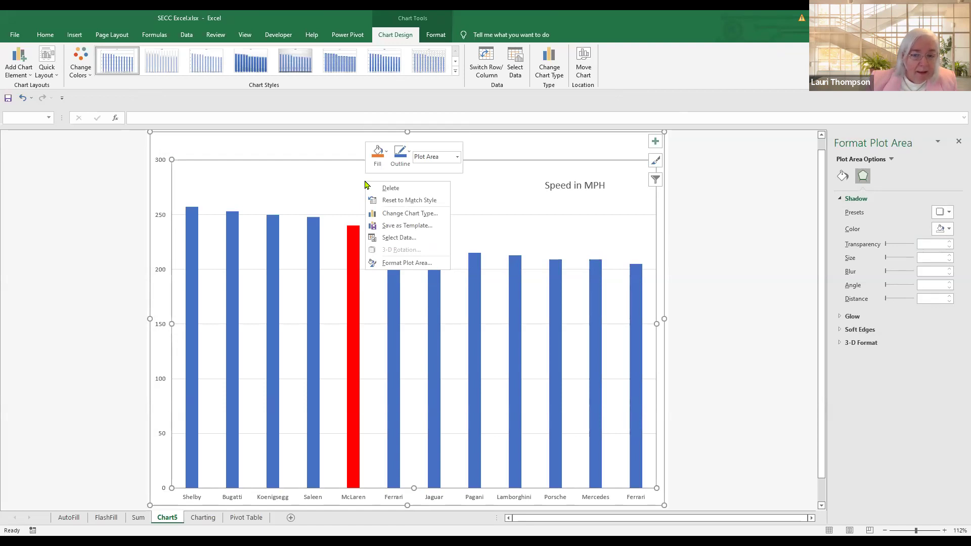
left_click(416, 219)
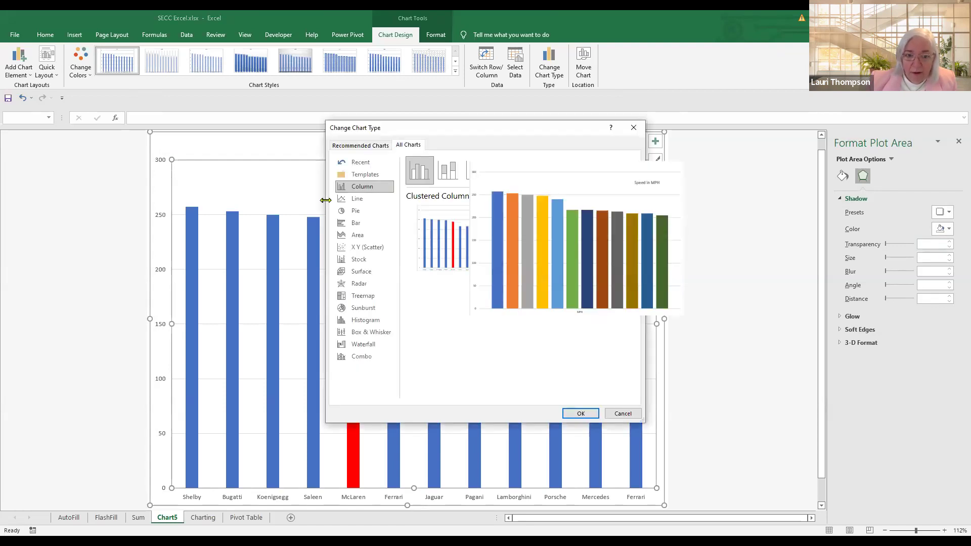
left_click(358, 212)
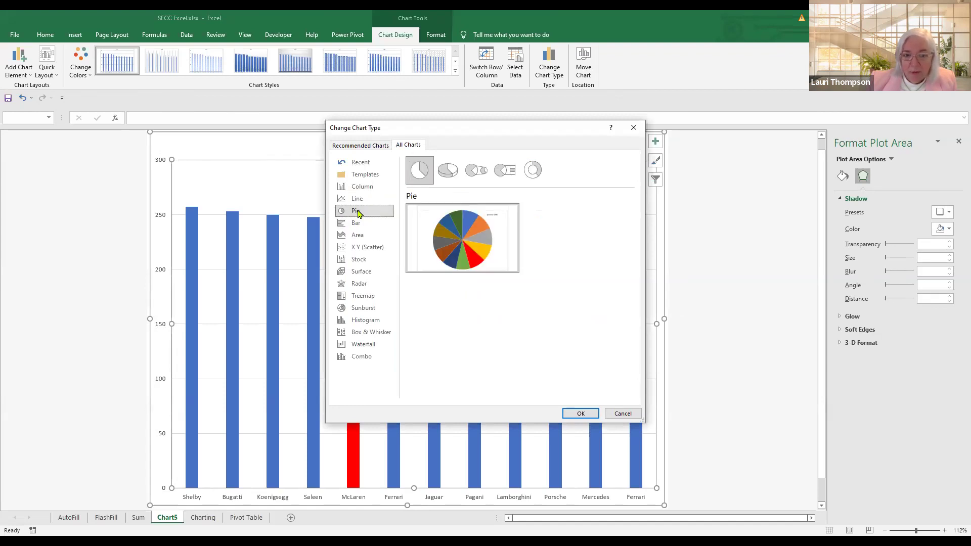
left_click(357, 199)
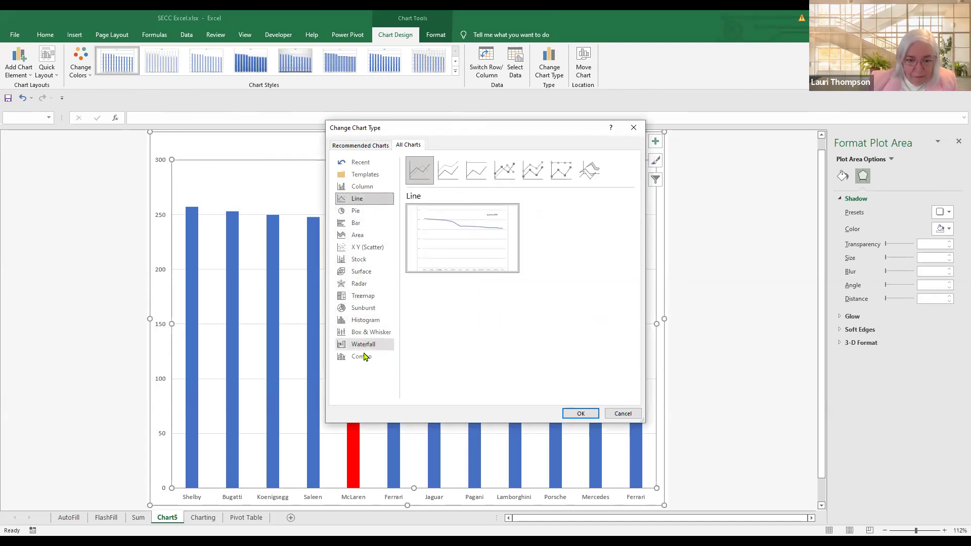
left_click(359, 322)
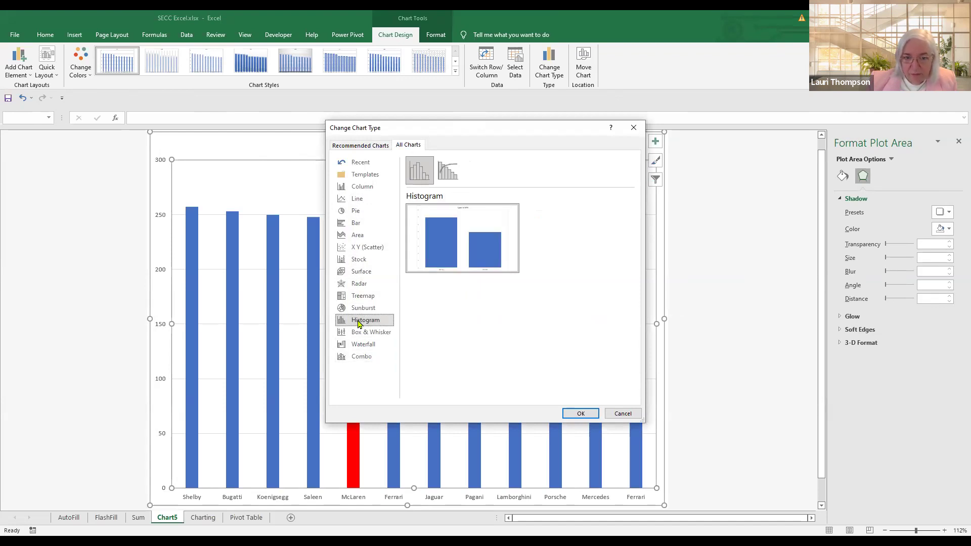
left_click(360, 223)
Step: Change the speed chart to a 3-D Clustered Column using the variant with a differently coloured column for each car
left_click(369, 187)
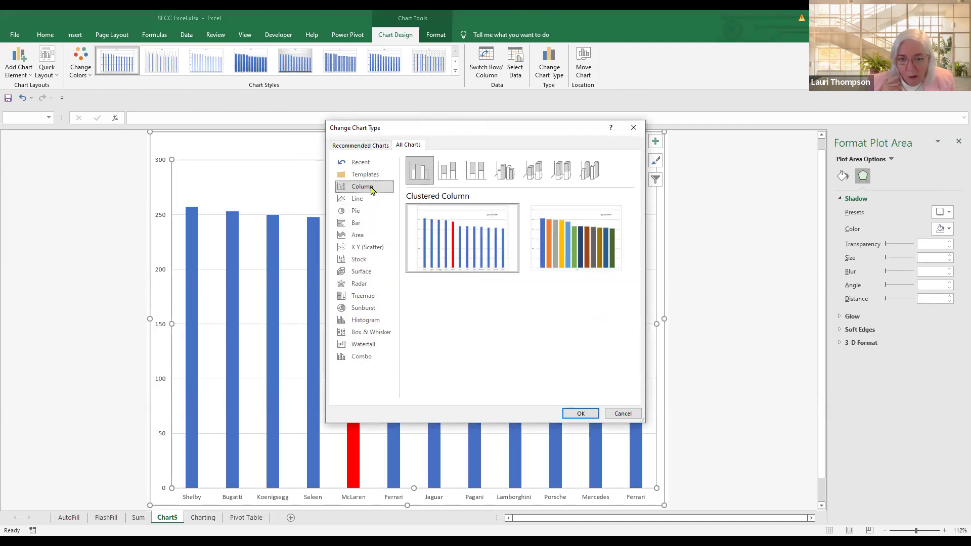
left_click(508, 181)
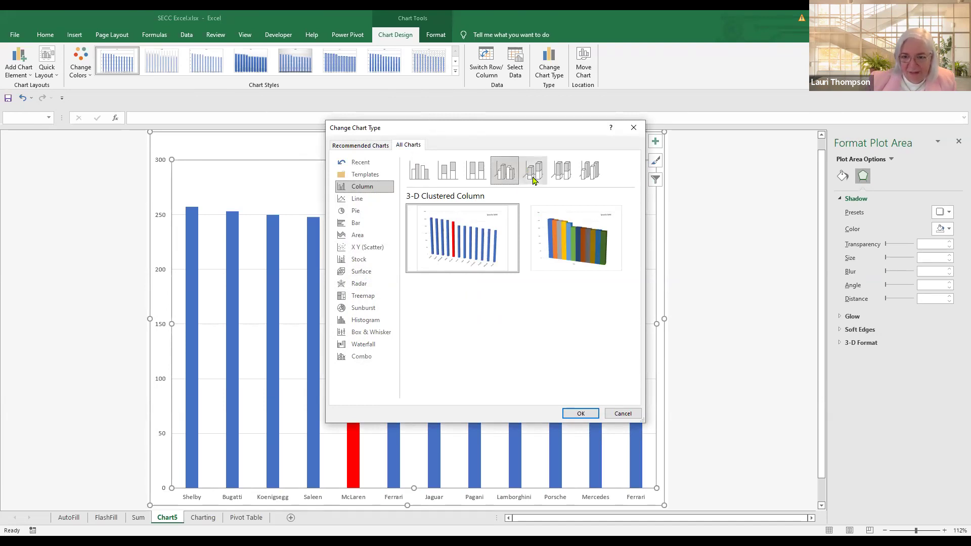
left_click(592, 263)
left_click(581, 413)
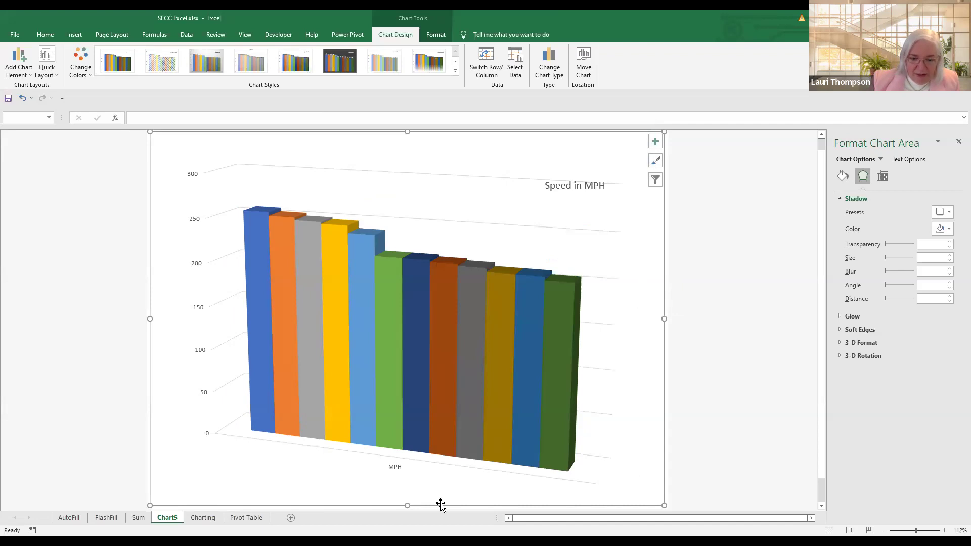
Step: Delete the MPH horizontal axis label and add a data label to the yellow Saleen column
left_click(396, 470)
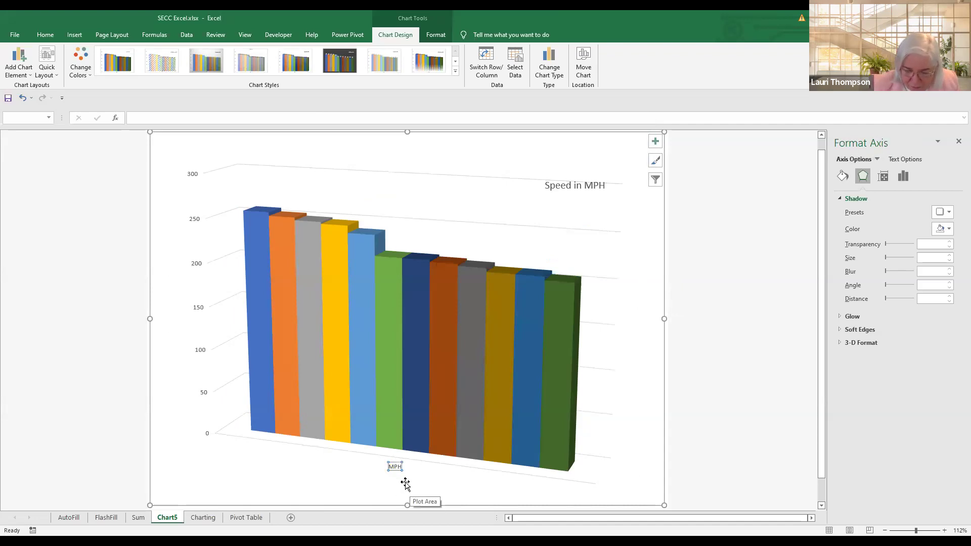
key("Delete")
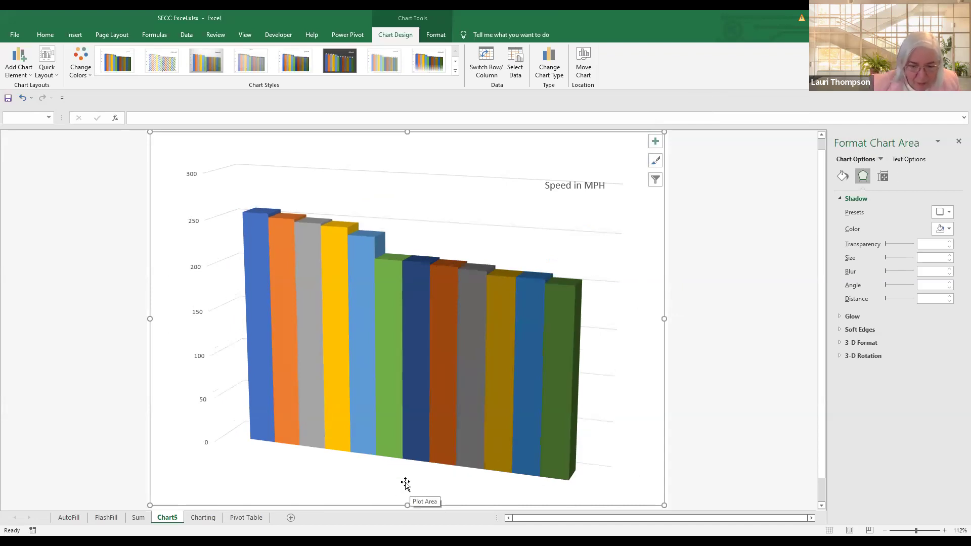
right_click(338, 276)
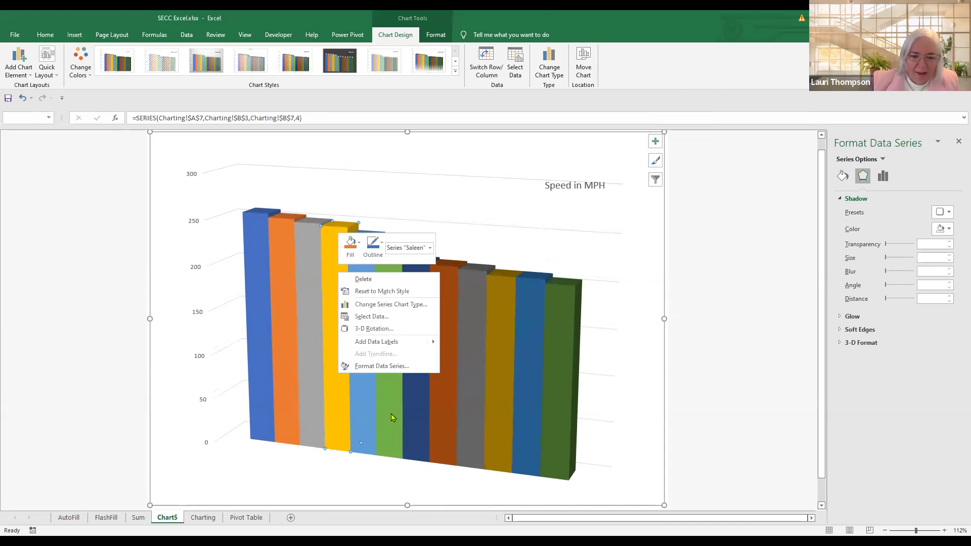
left_click(385, 342)
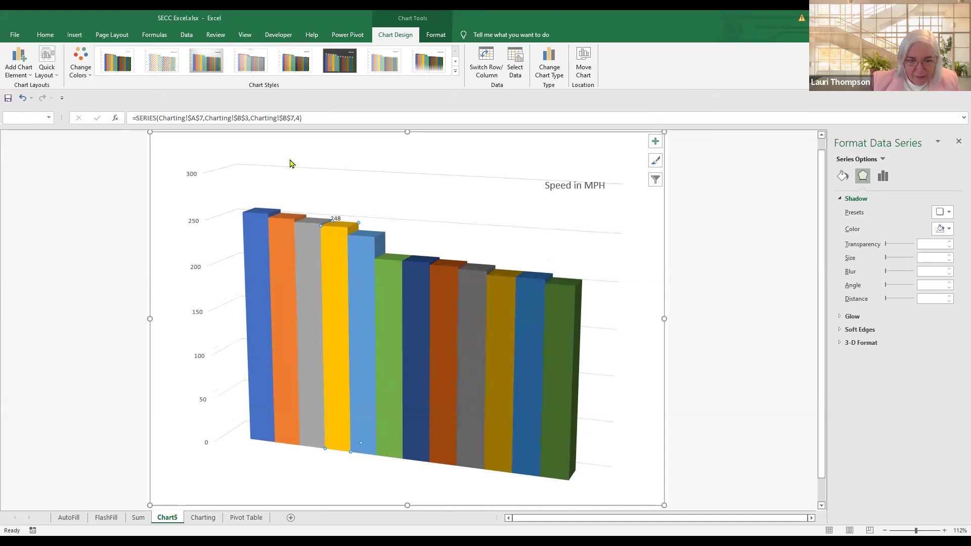
Step: Look through the chart elements that can be added, such as axes, data labels and a data table, with the Jaguar column selected
left_click(411, 292)
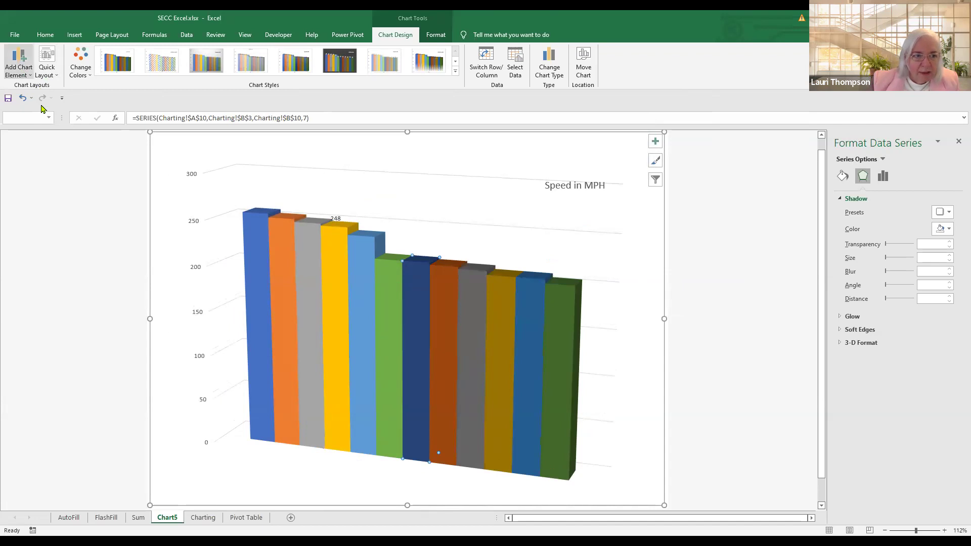
left_click(18, 63)
mouse_move(46, 101)
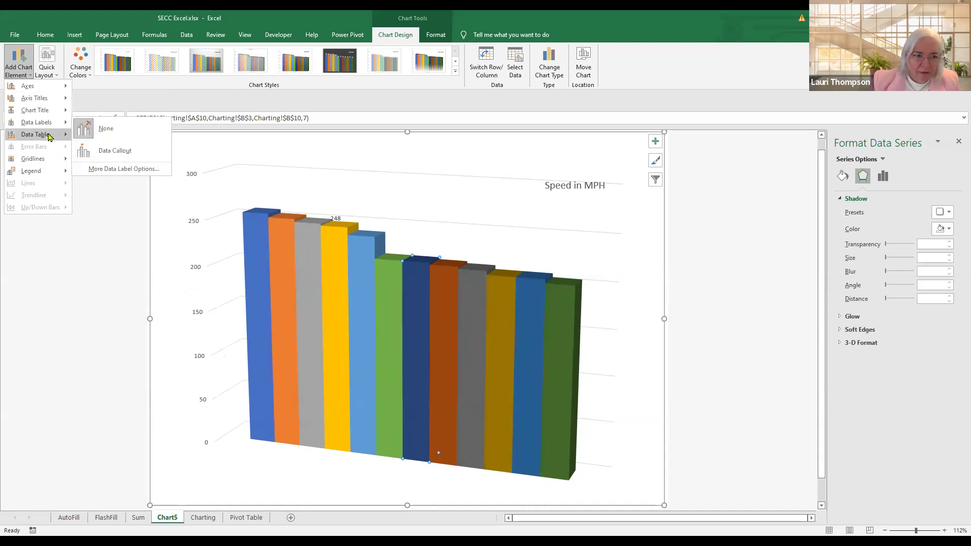
mouse_move(49, 136)
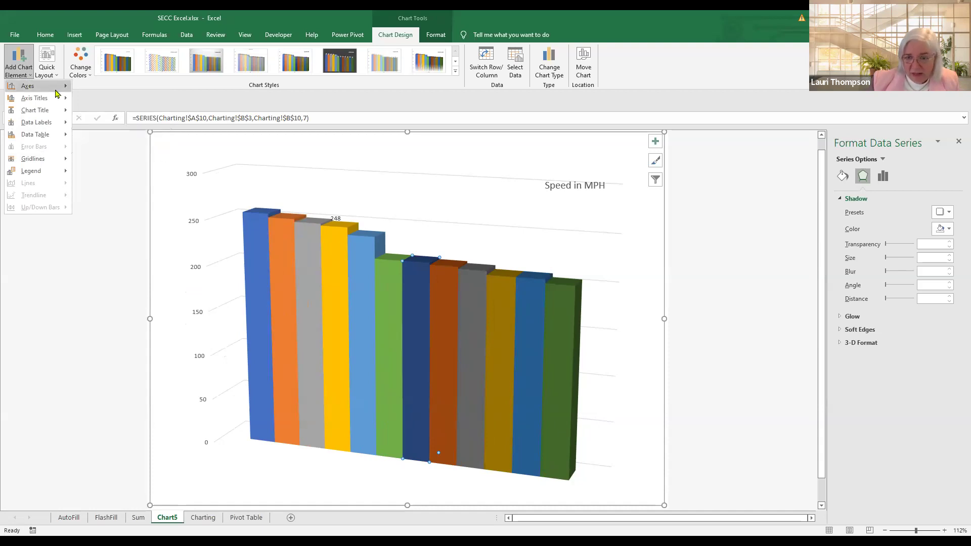
left_click(648, 404)
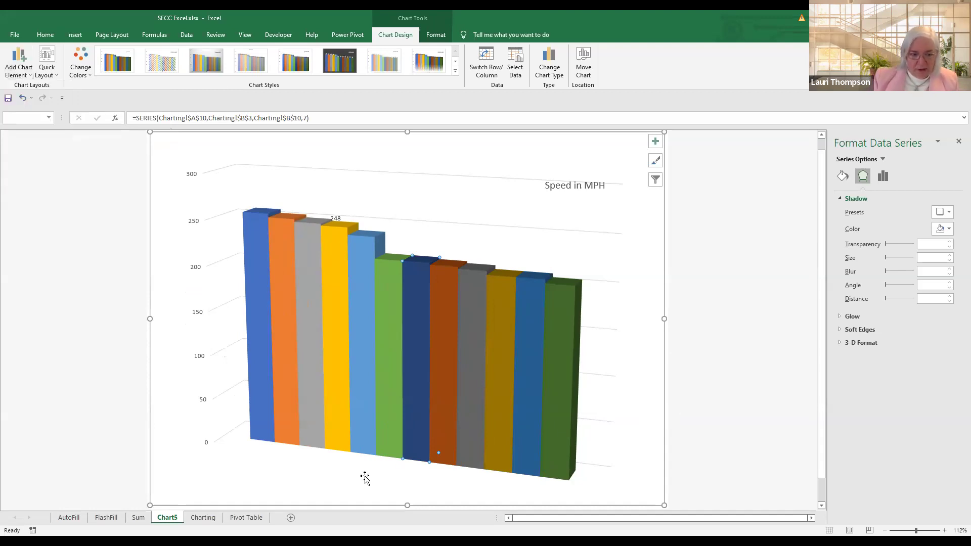
Step: On the Charting sheet, insert the recommended clustered column PivotChart "Sum of Price (USD) by Make" from A3:A15 and C3:C15
left_click(204, 519)
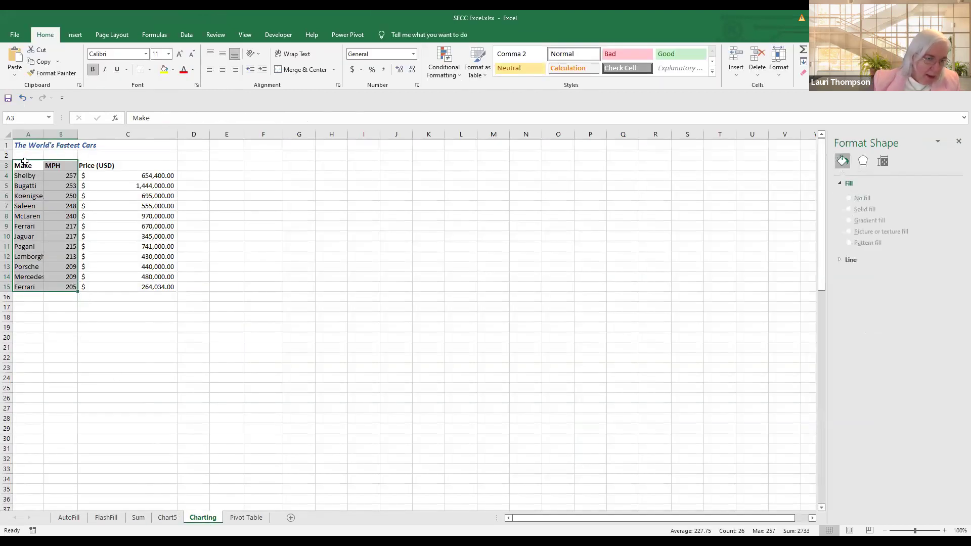
left_click_drag(24, 163, 18, 284)
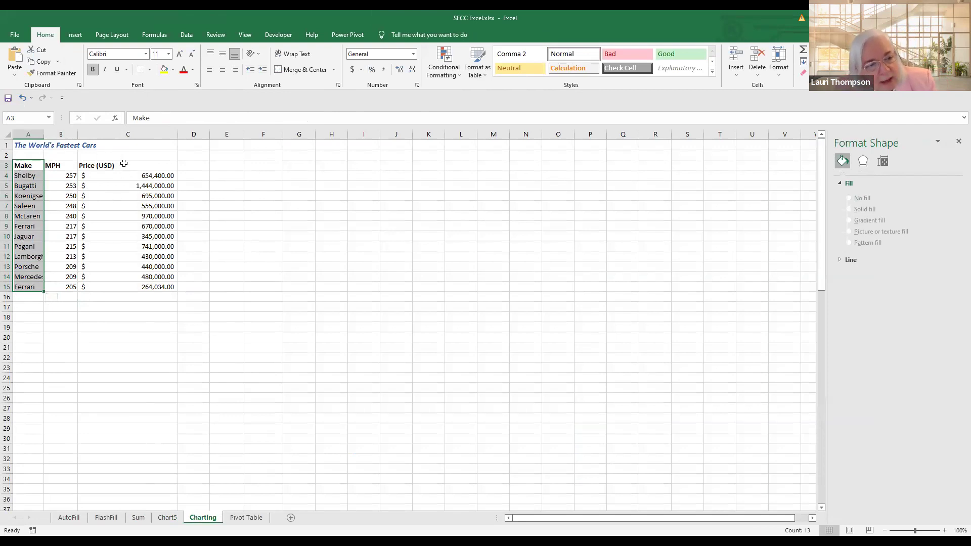
left_click_drag(120, 165, 117, 284)
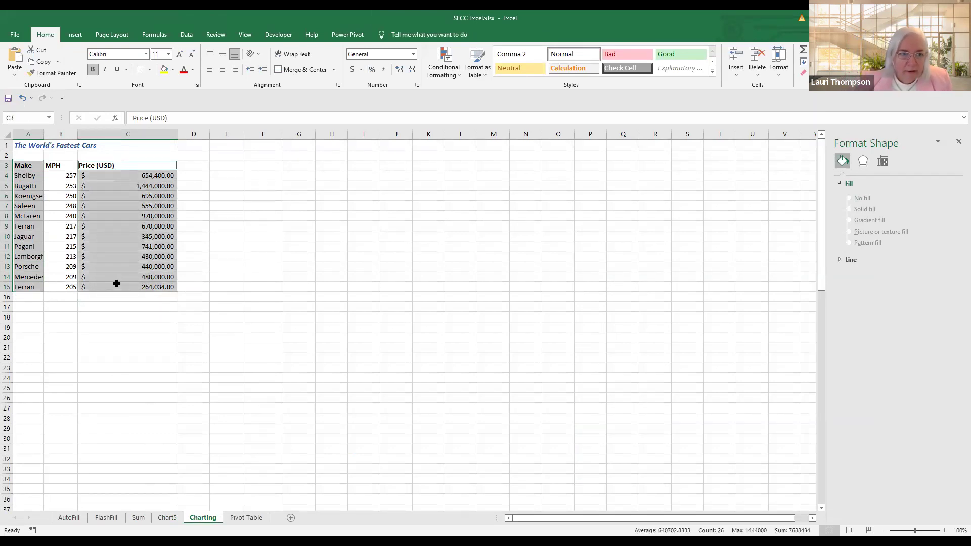
left_click(75, 39)
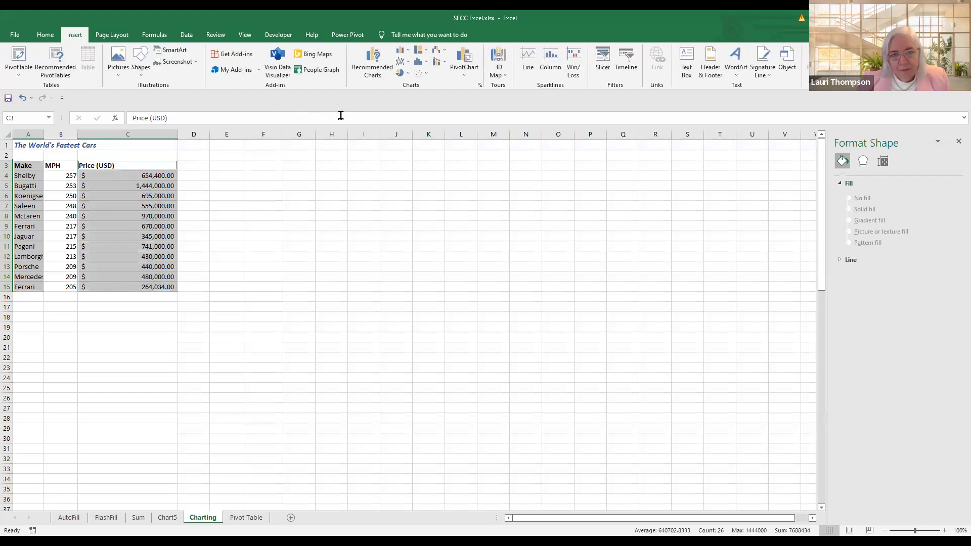
left_click(374, 61)
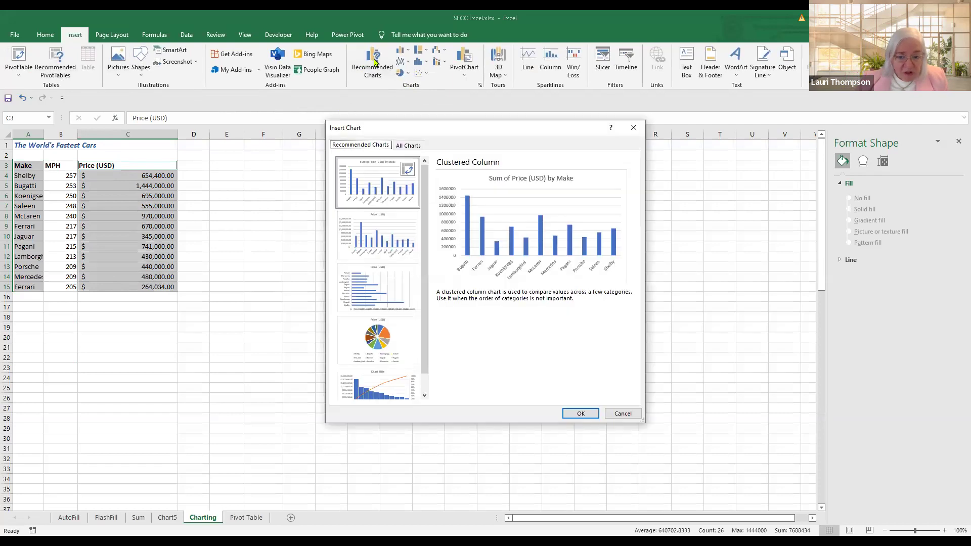
scroll(423, 260, "down", 1)
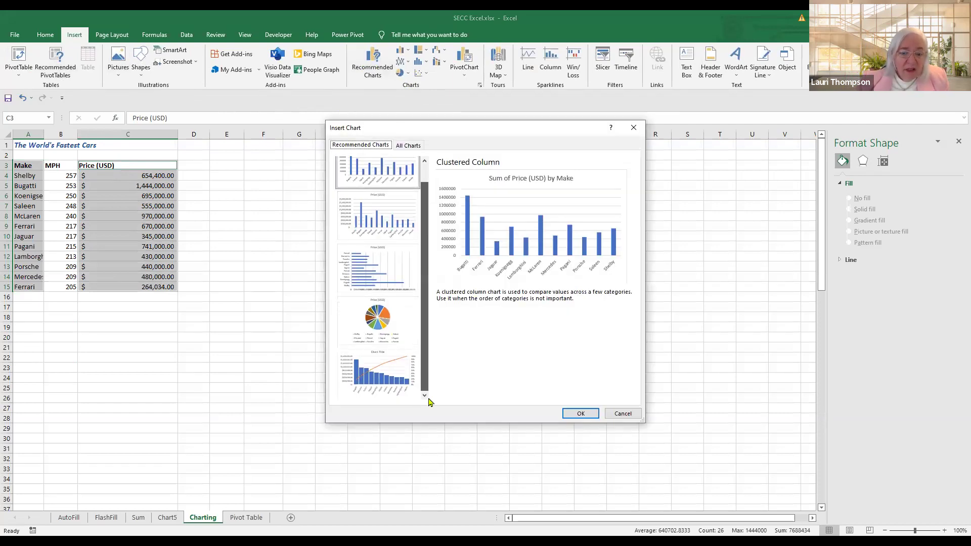
scroll(424, 202, "up", 1)
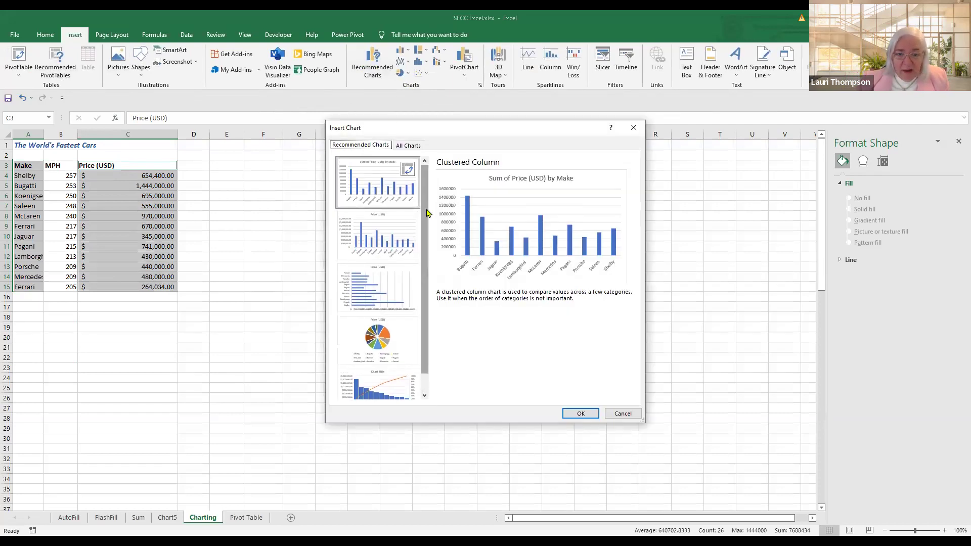
left_click(379, 196)
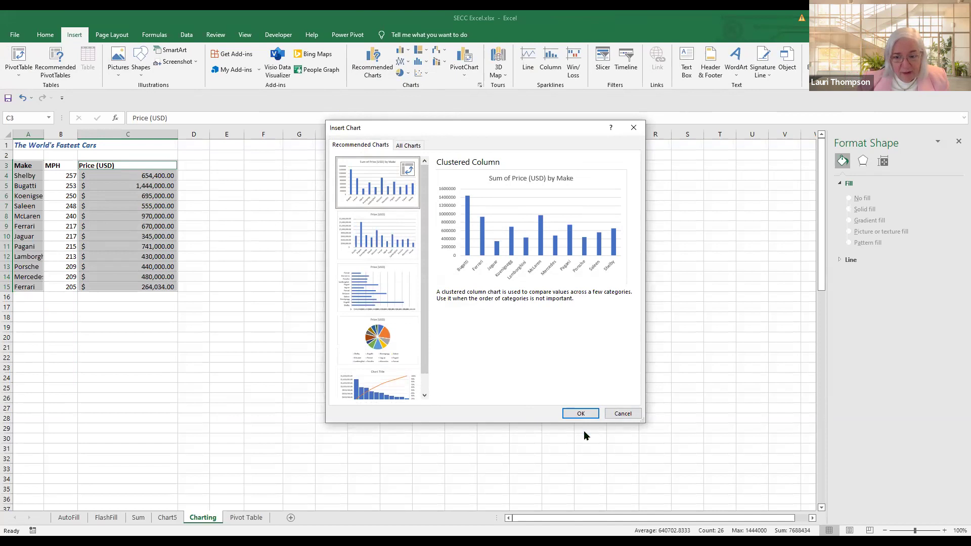
left_click(585, 415)
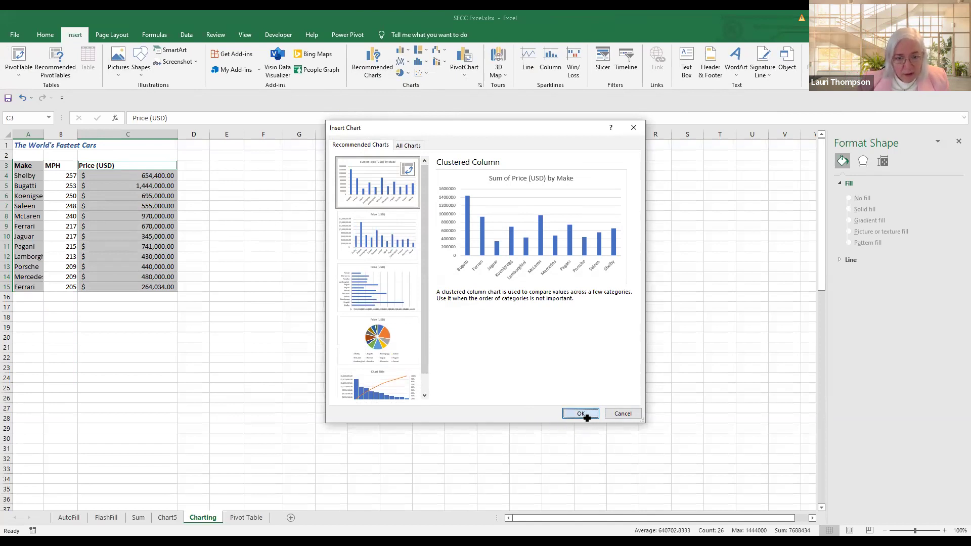
Step: Place the new PivotChart over columns H to Q and select its Sum of Price (USD) data series
left_click_drag(542, 249, 600, 199)
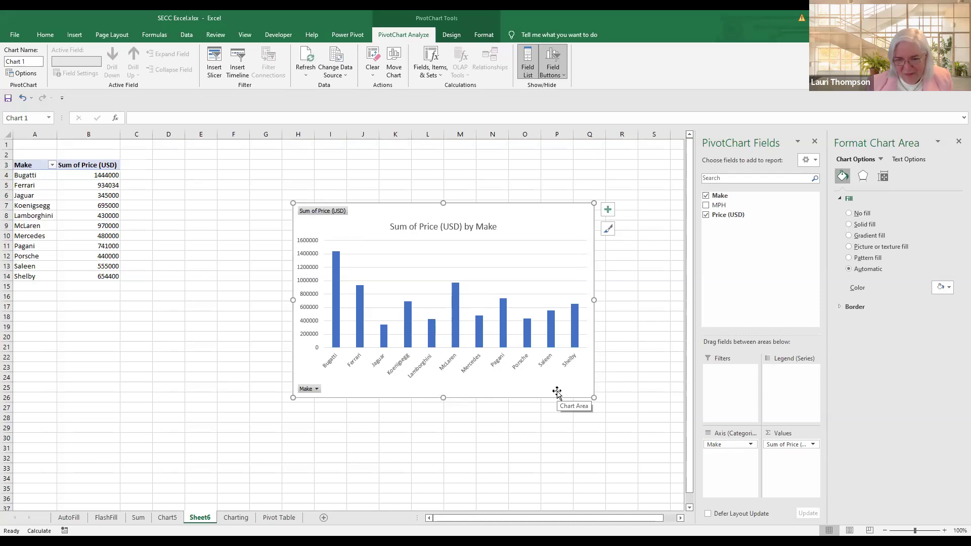
left_click(458, 293)
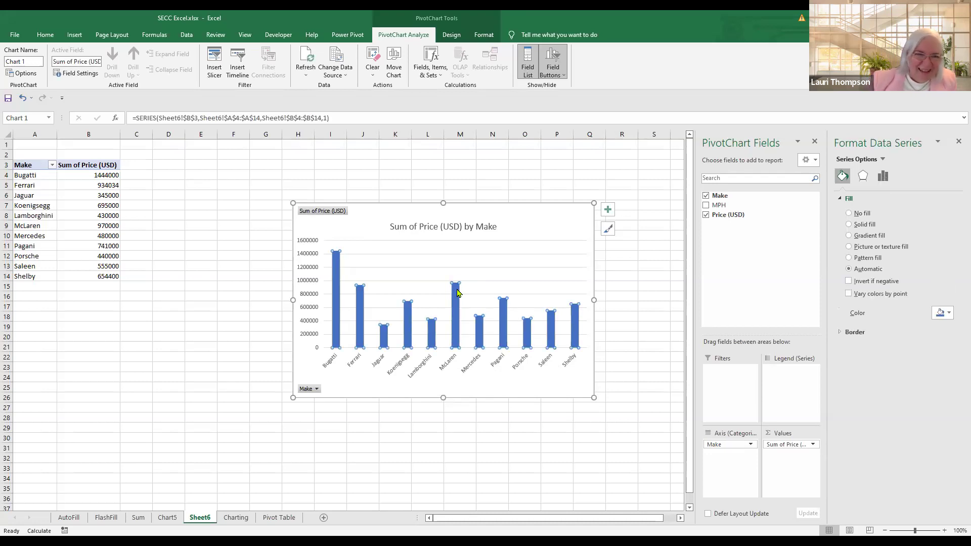
Step: Review the chart types available for the PivotChart and keep Clustered Column
right_click(458, 293)
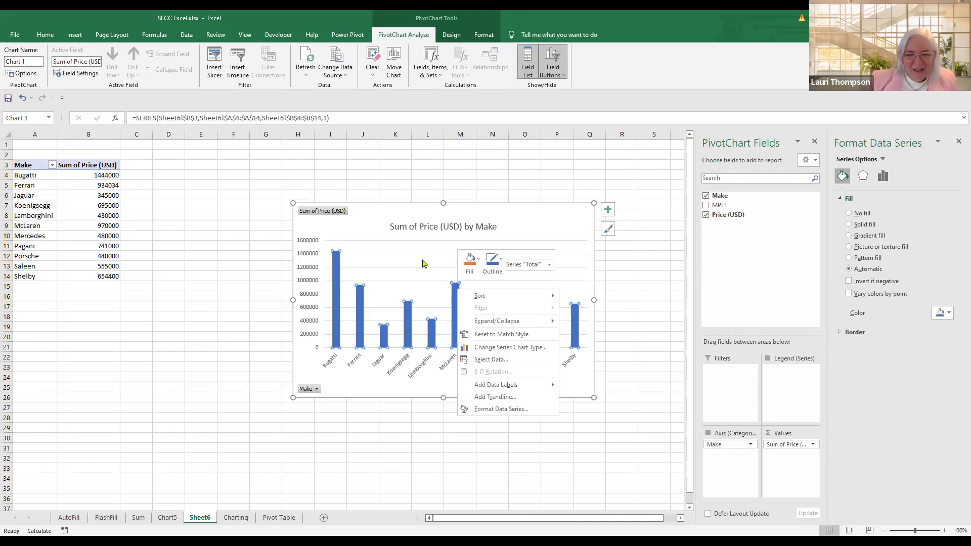
right_click(423, 260)
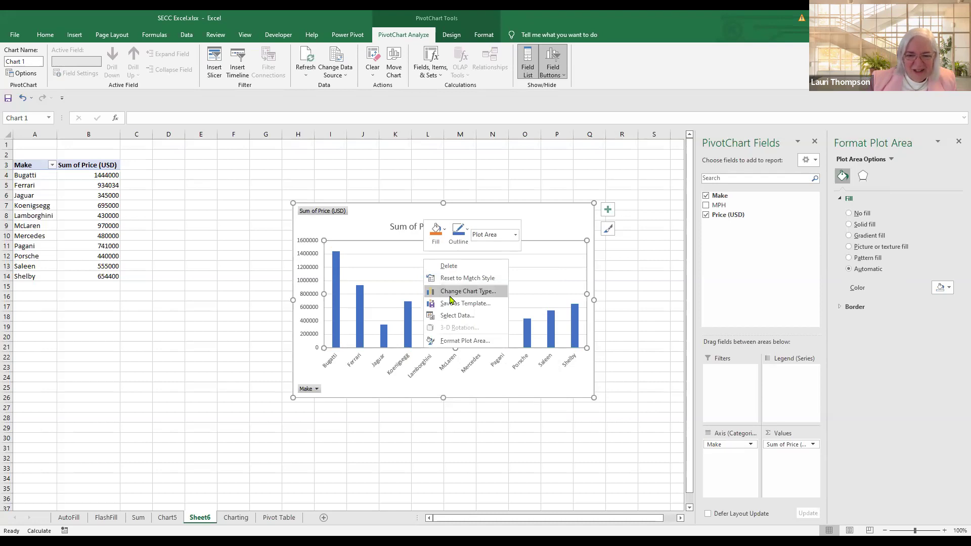
left_click(451, 292)
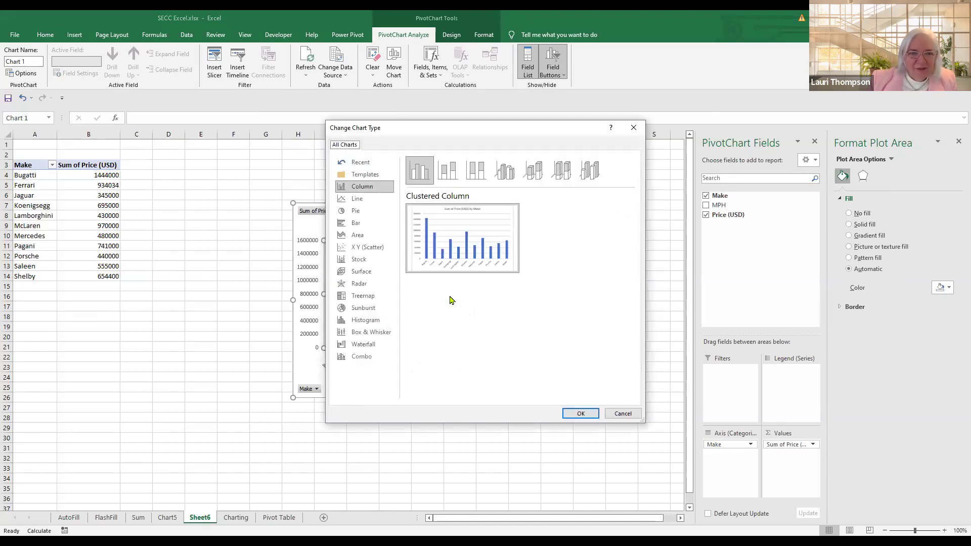
left_click(580, 414)
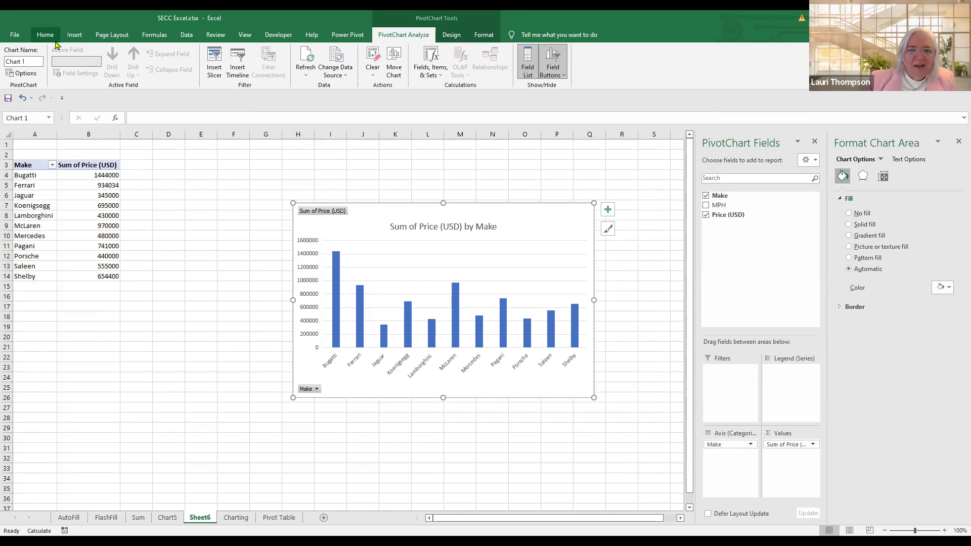
Step: Hide the PivotChart field list and move the chart closer to the price table, over about columns D to L
left_click(337, 278)
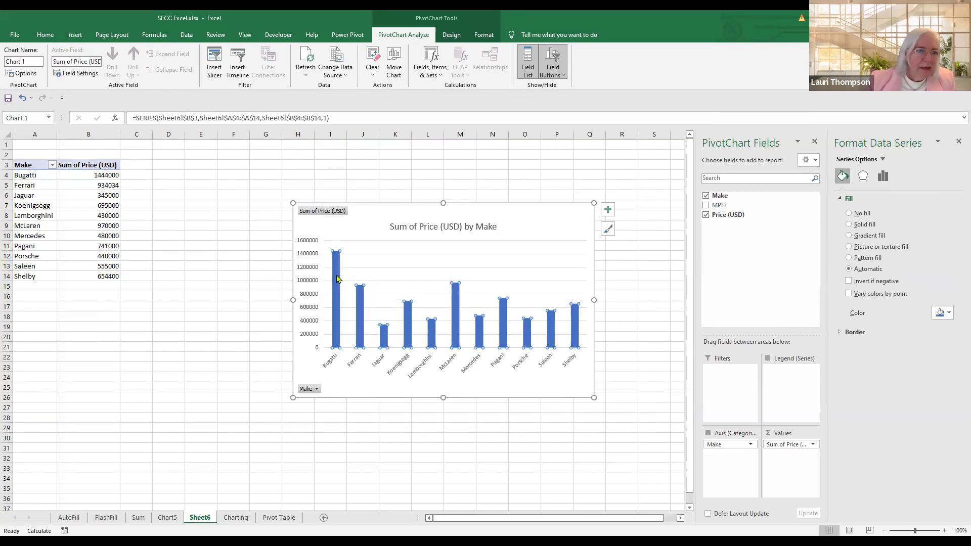
left_click(373, 228)
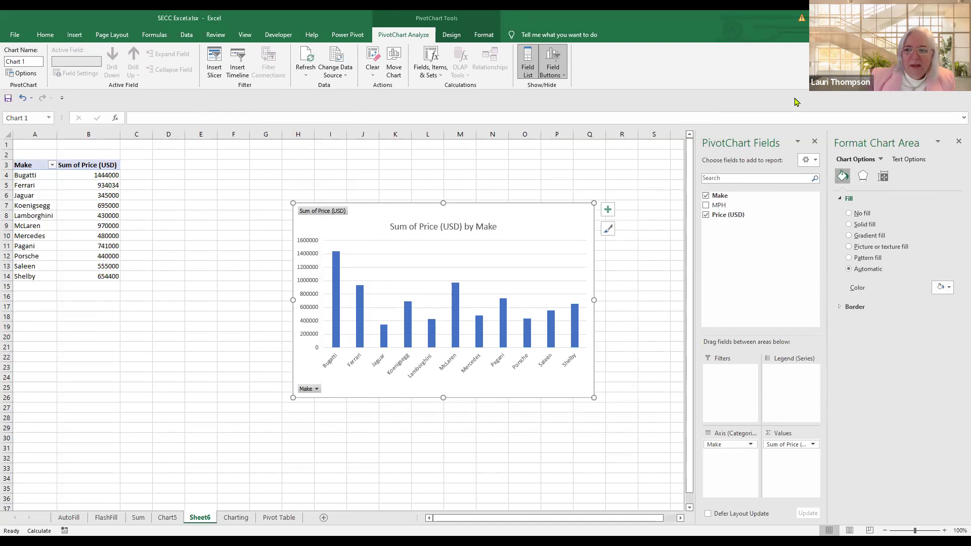
left_click(814, 142)
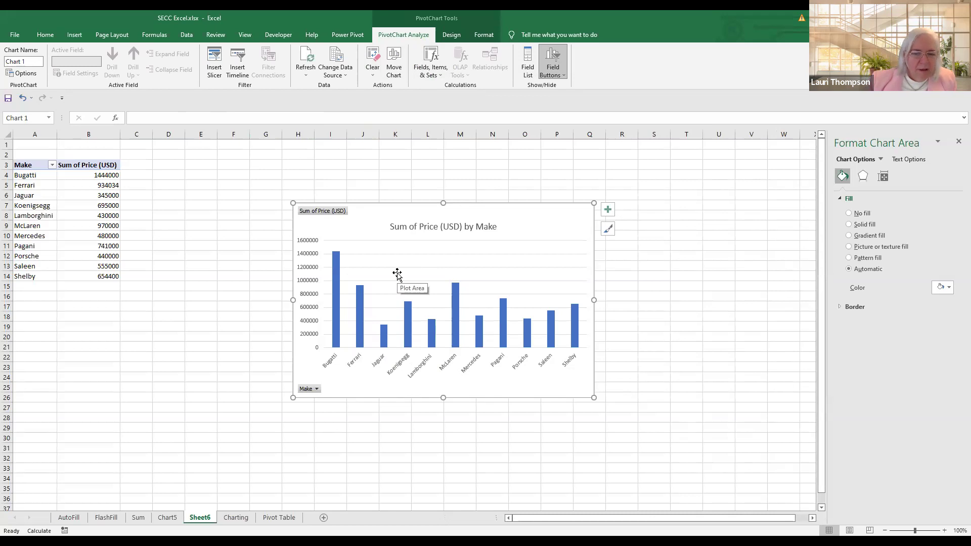
right_click(365, 248)
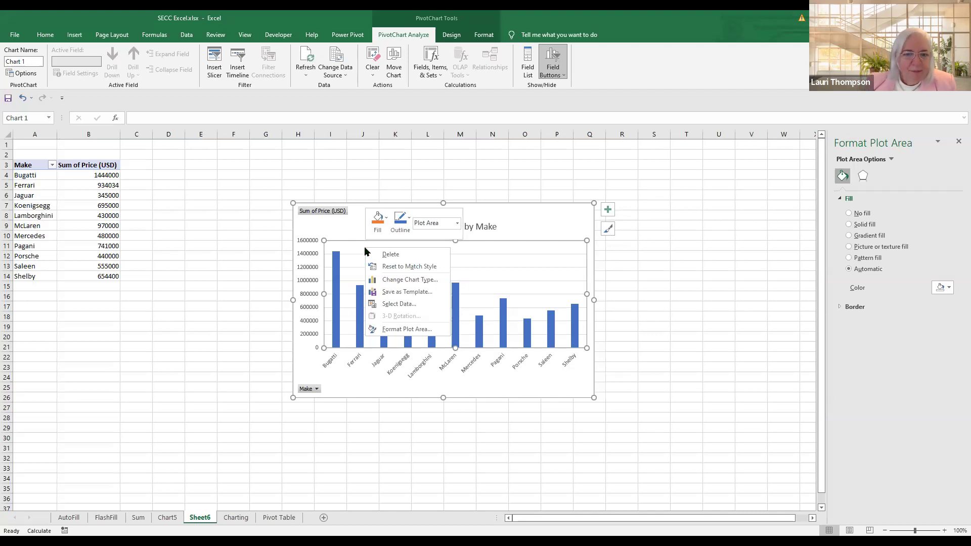
key("Escape")
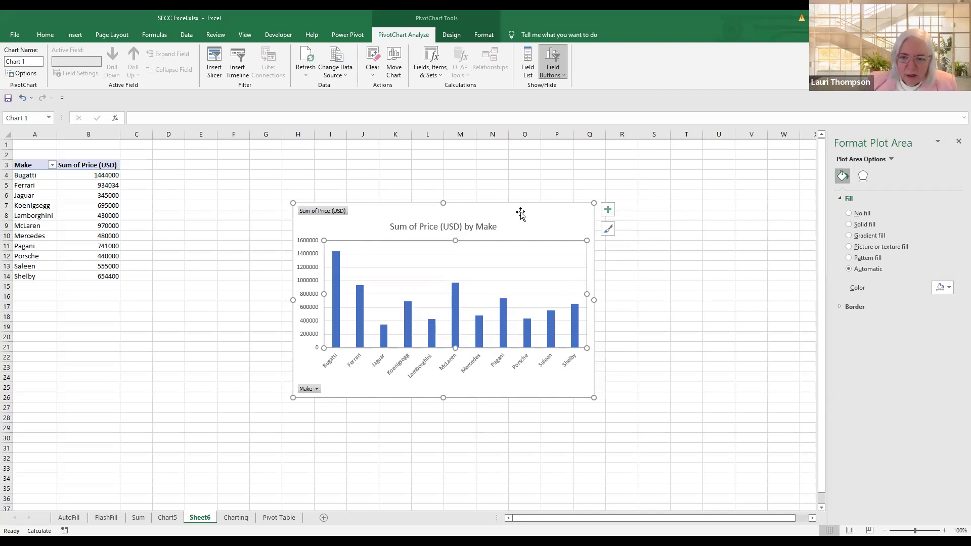
left_click_drag(518, 202, 374, 194)
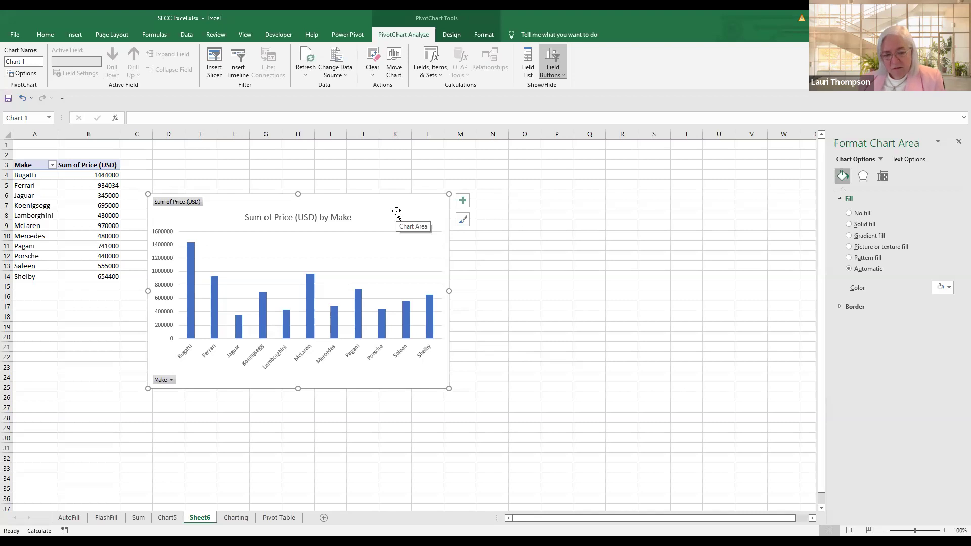
left_click(71, 316)
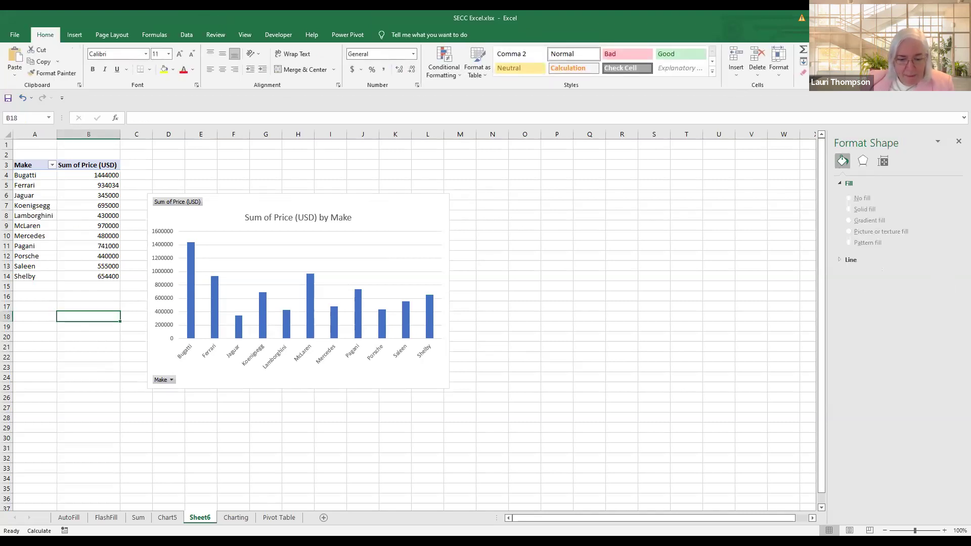
Step: On the Pivot Table sheet, look through the January sales records from the header row down to the last row
left_click(267, 518)
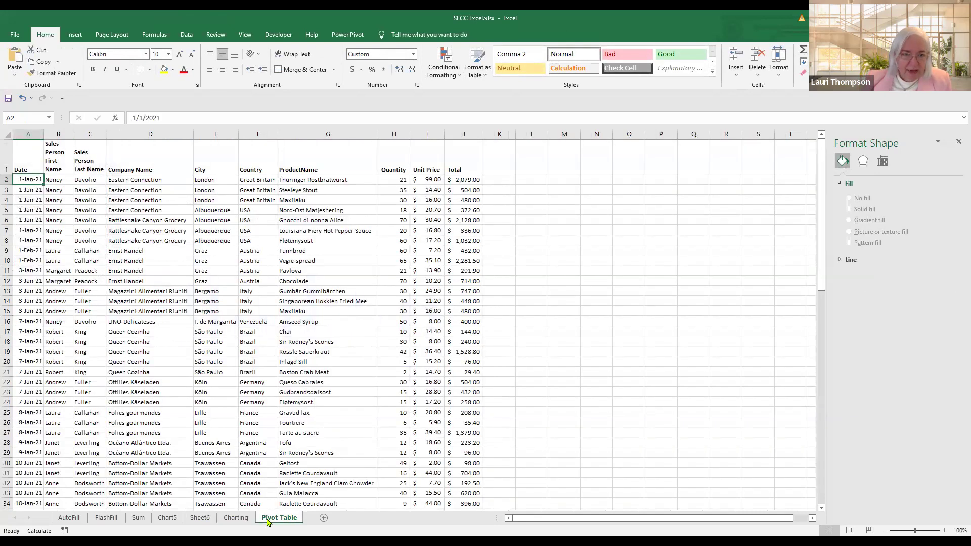
left_click(201, 402)
left_click(142, 297)
left_click(57, 252)
scroll(130, 358, "down", 4)
scroll(130, 358, "down", 15)
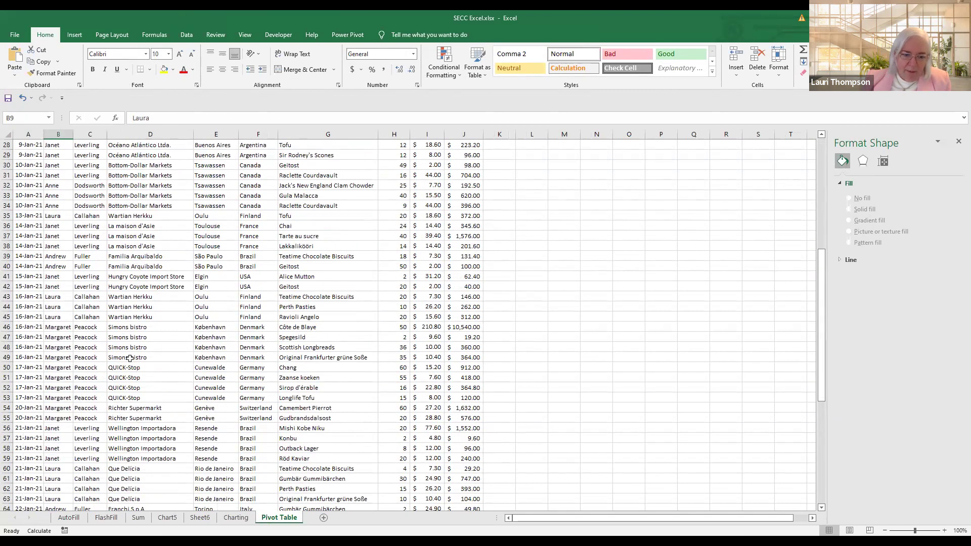
scroll(130, 359, "up", 19)
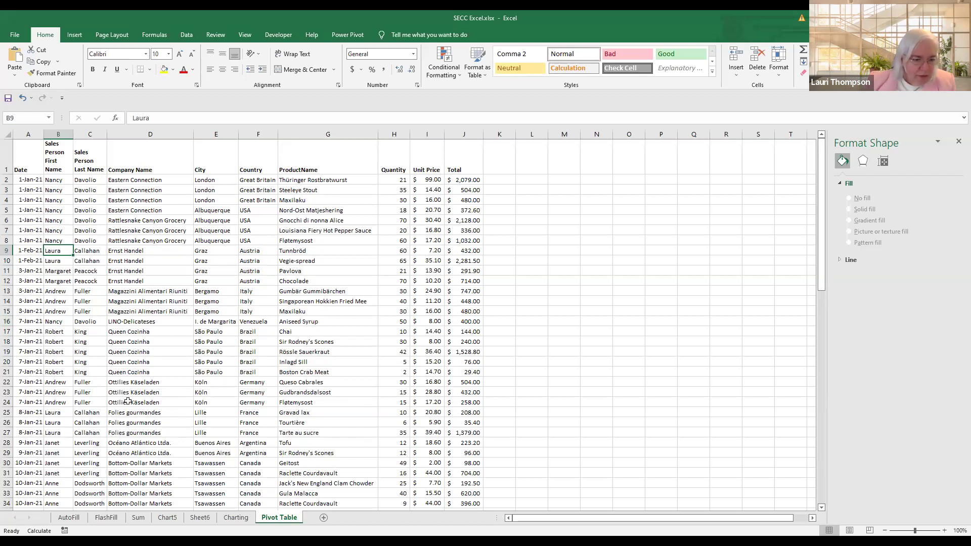
scroll(128, 401, "down", 5)
scroll(128, 401, "down", 11)
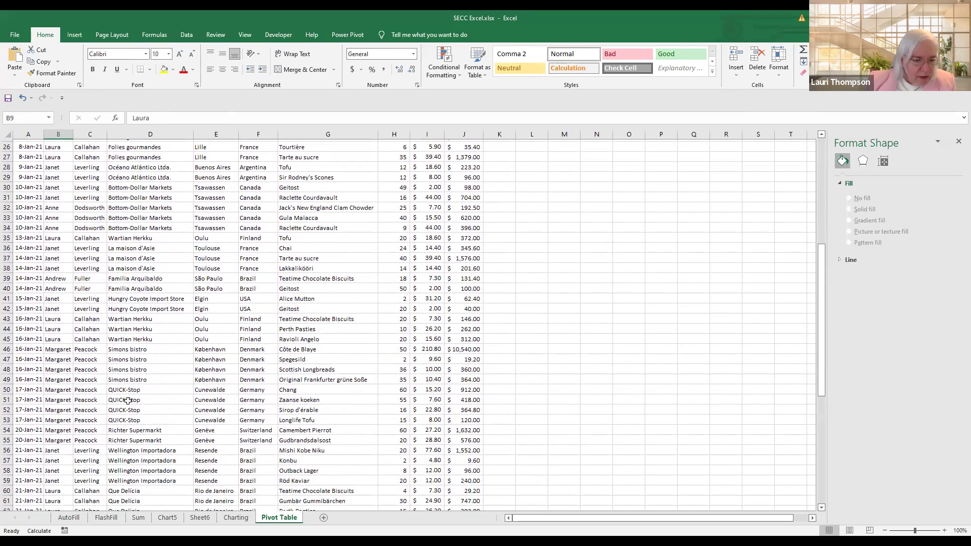
scroll(128, 401, "down", 3)
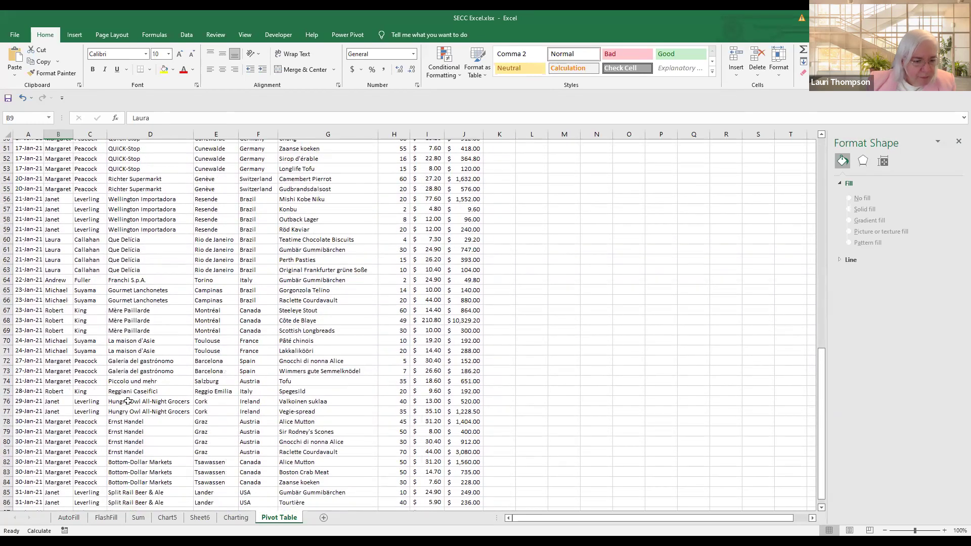
scroll(128, 401, "up", 19)
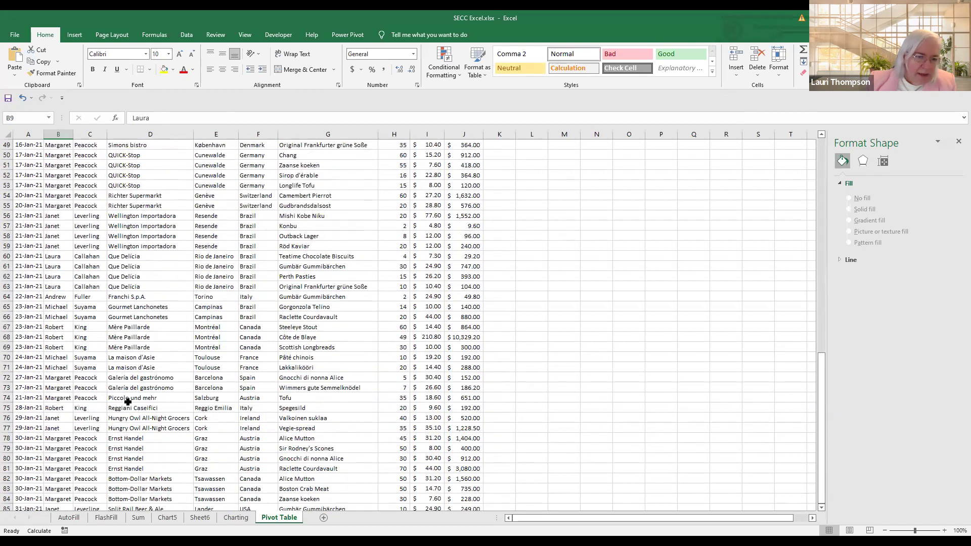
scroll(127, 401, "up", 1)
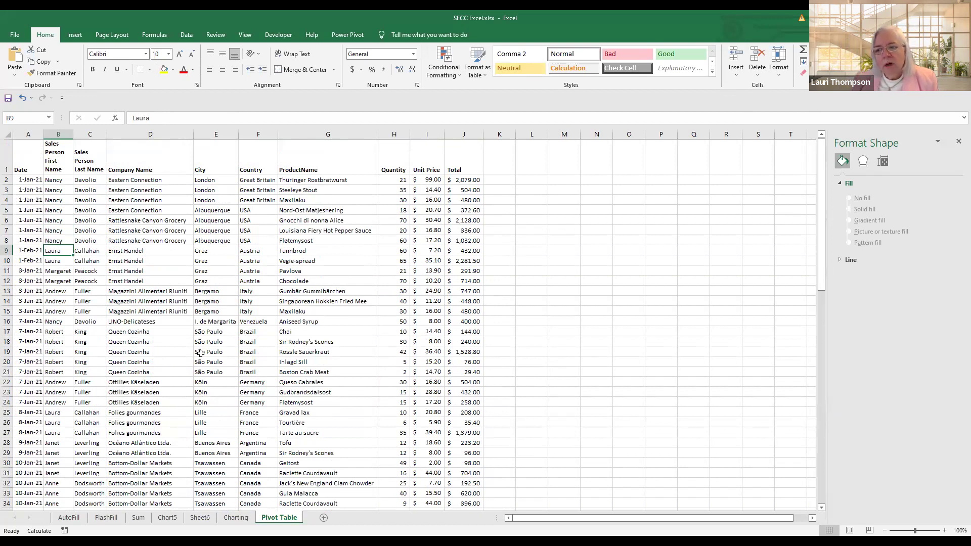
Step: Close the formatting pane and insert a PivotTable from the sales data range A1:J86 on a new worksheet
left_click(957, 143)
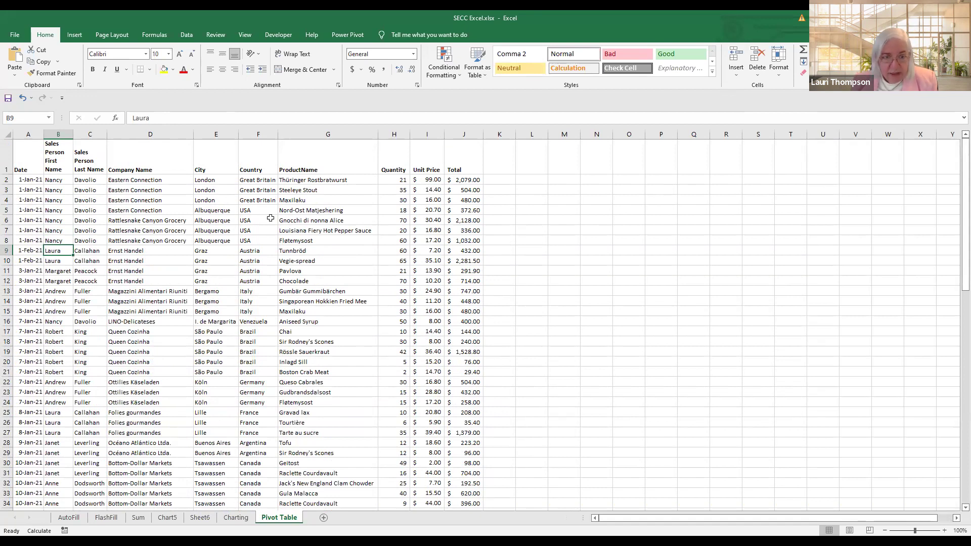
left_click(124, 230)
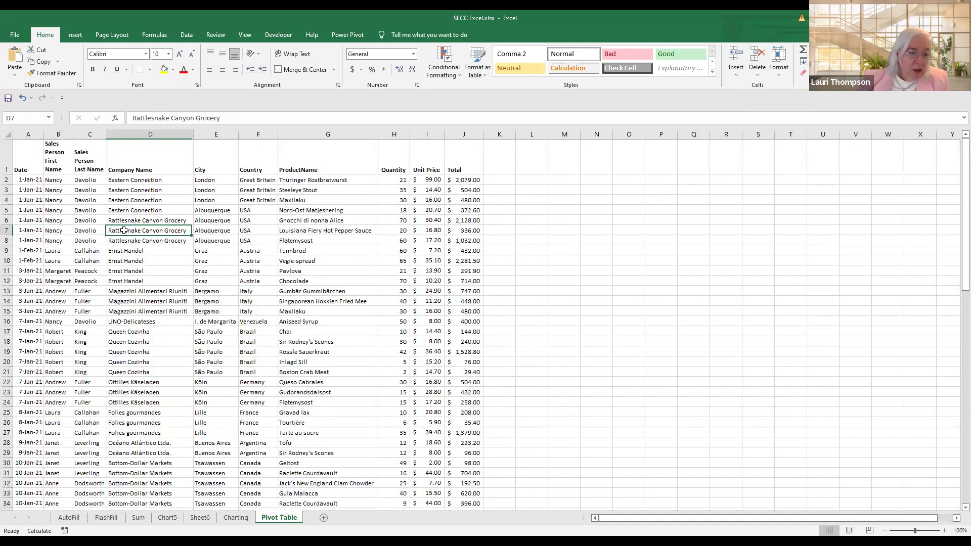
left_click(76, 40)
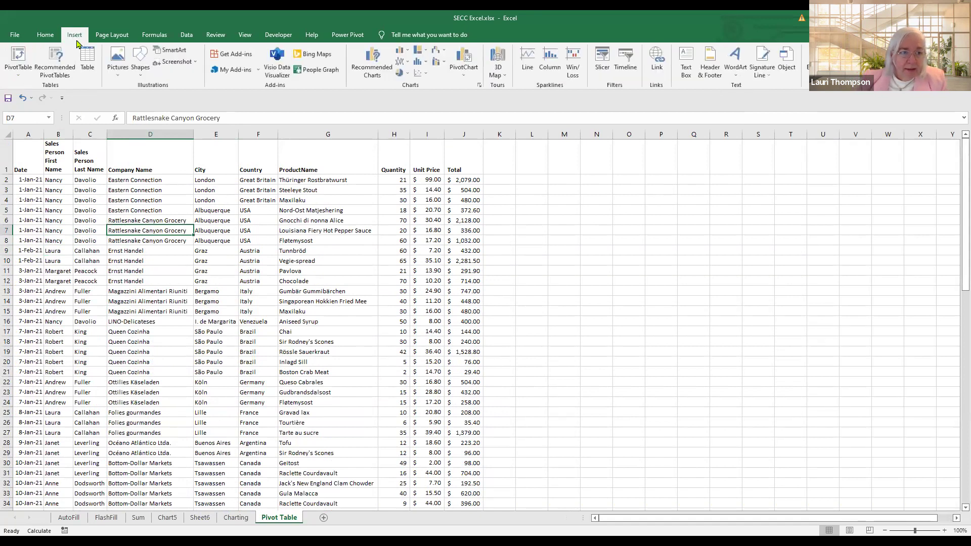
left_click(18, 71)
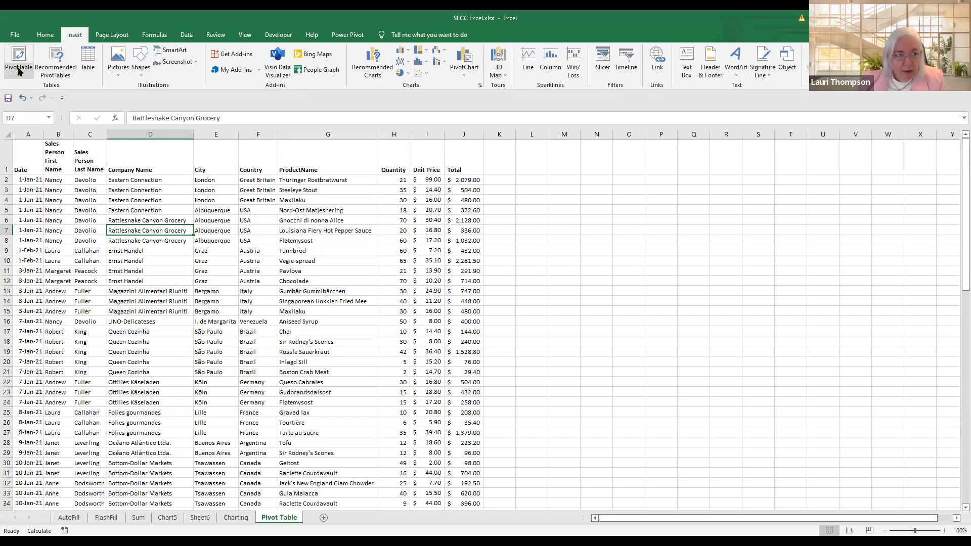
left_click(18, 71)
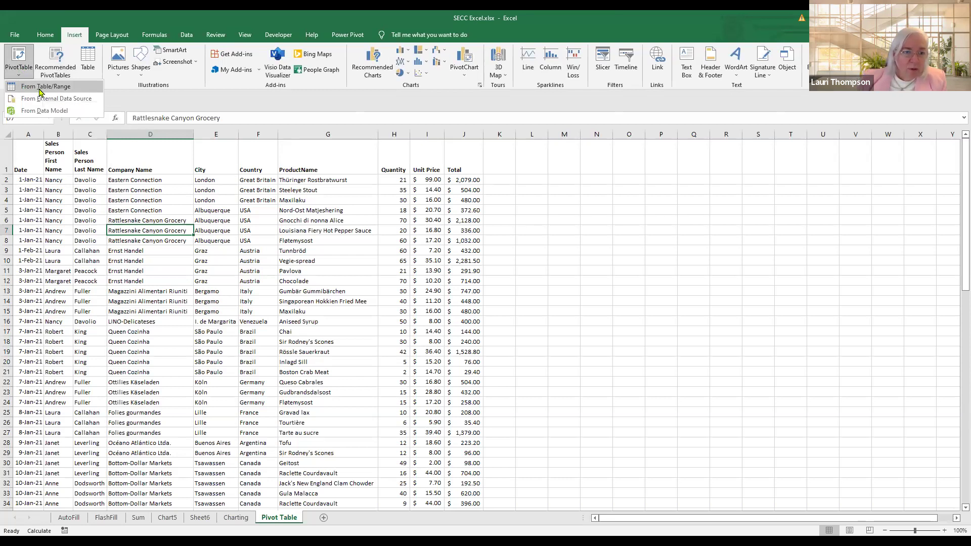
left_click(40, 89)
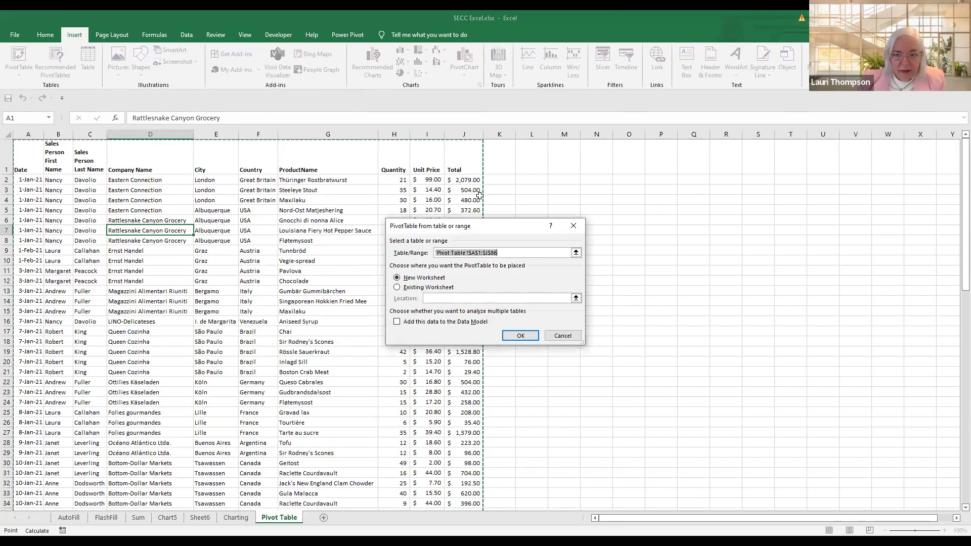
scroll(313, 406, "down", 17)
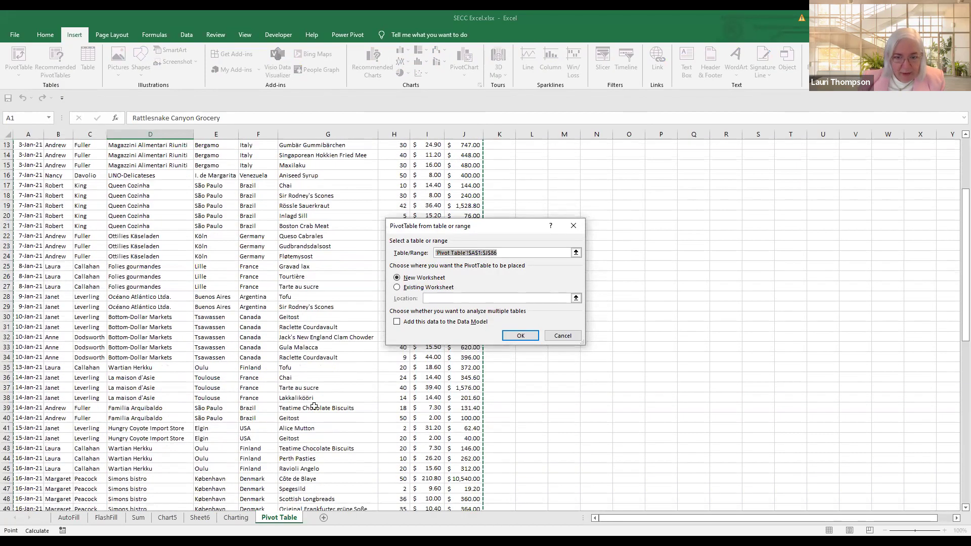
scroll(314, 406, "up", 5)
scroll(314, 407, "up", 13)
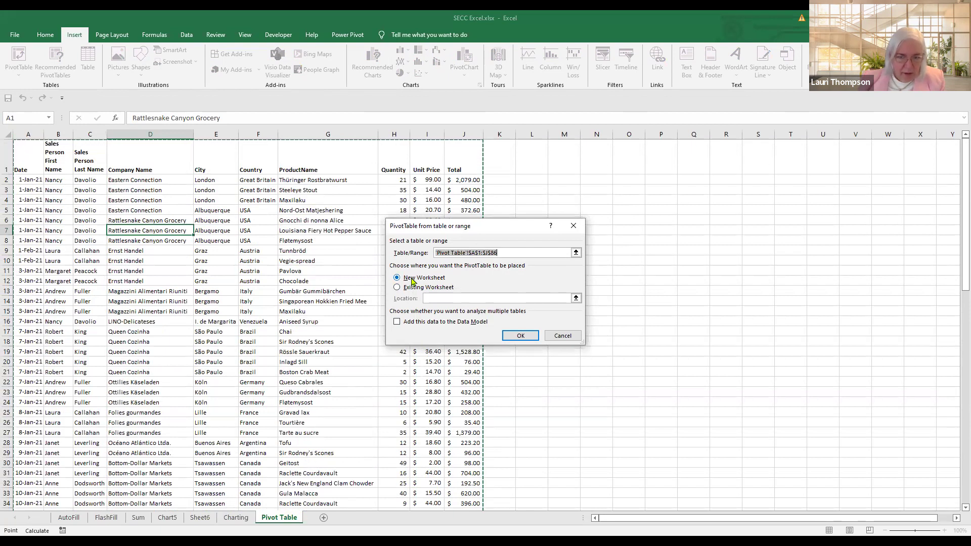
left_click(512, 341)
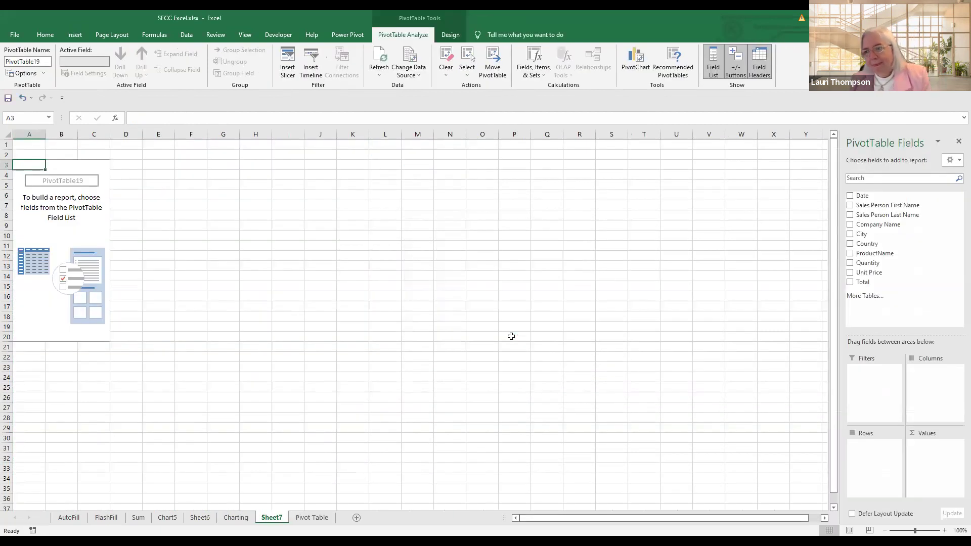
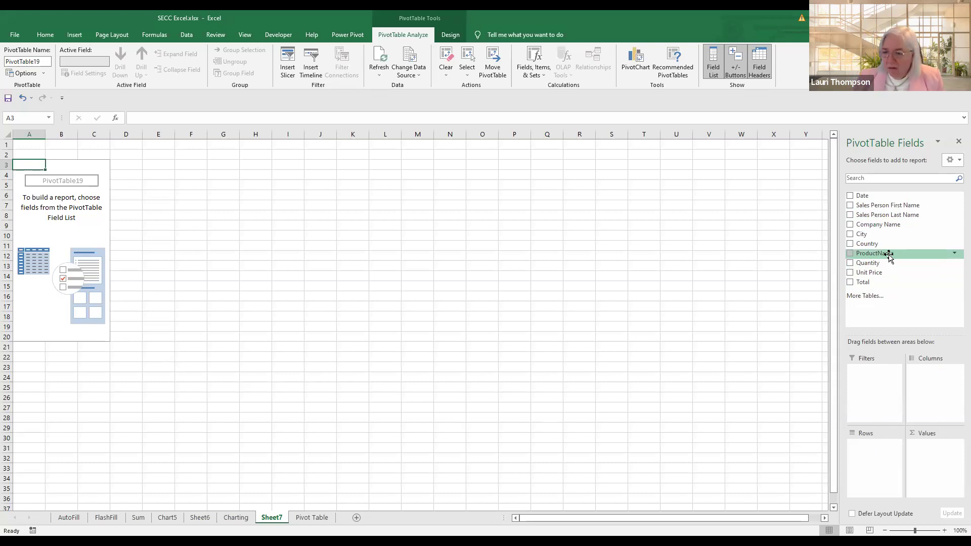
Step: Add the ProductName field to the PivotTable's rows and look through the resulting product list
left_click_drag(889, 254, 871, 462)
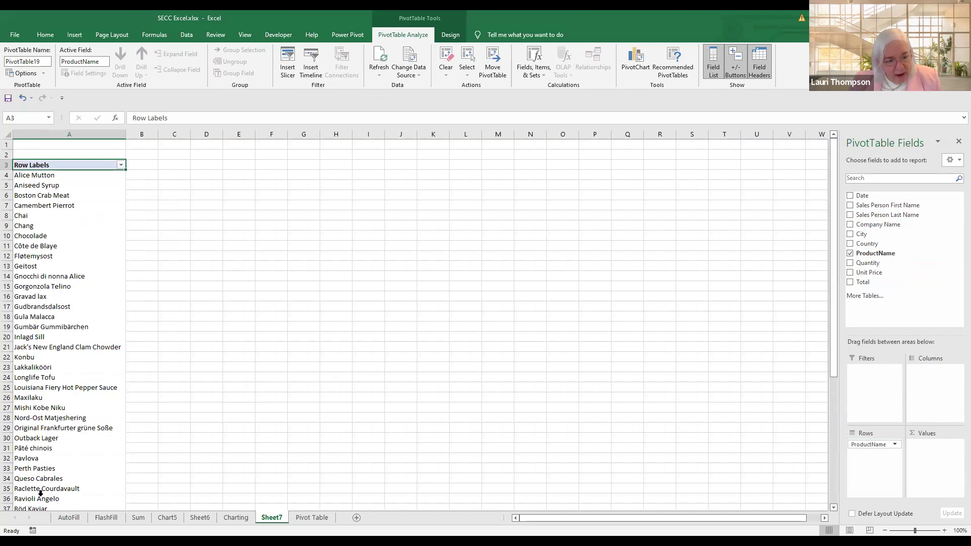
scroll(40, 493, "down", 1)
scroll(41, 493, "down", 6)
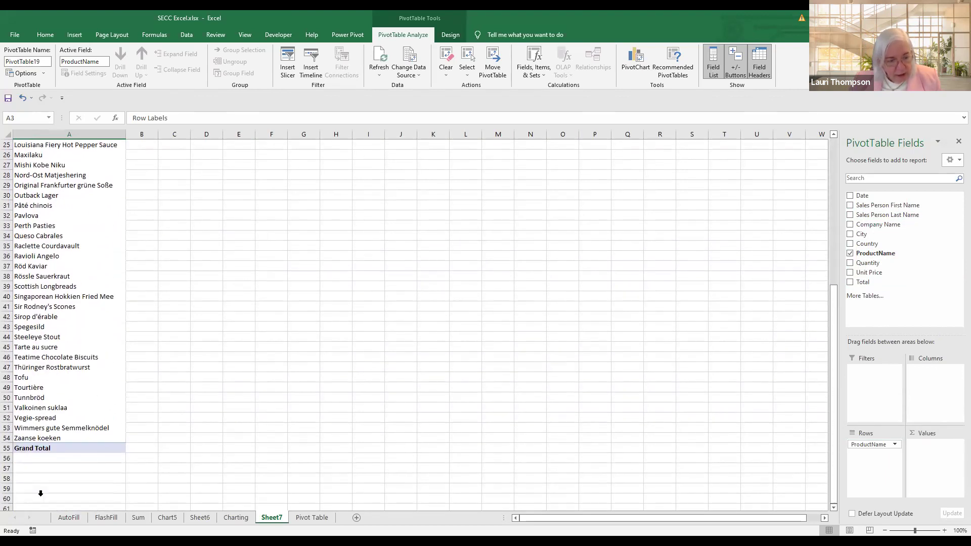
scroll(41, 493, "up", 7)
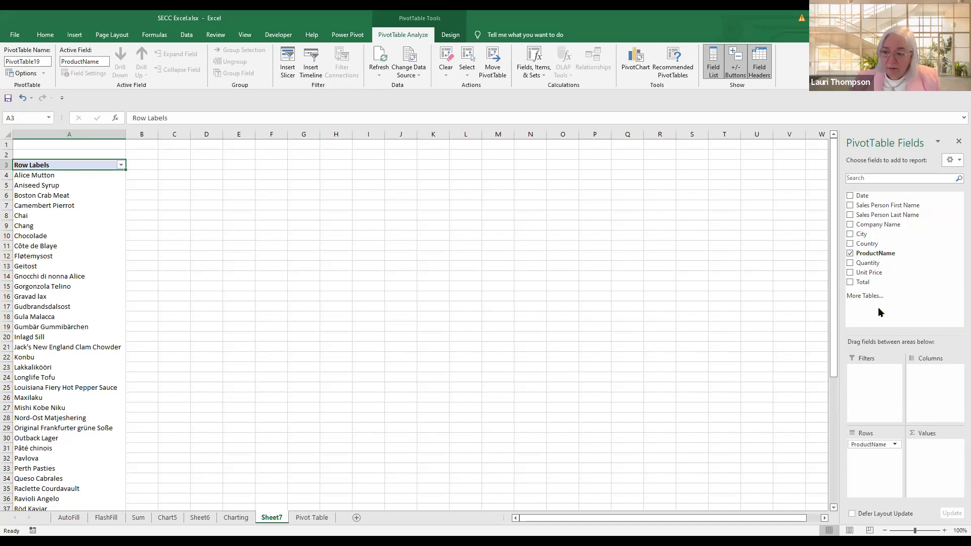
Step: Add the Total field to the PivotTable's values as a sum and check the list down to the grand total
left_click_drag(862, 288, 936, 459)
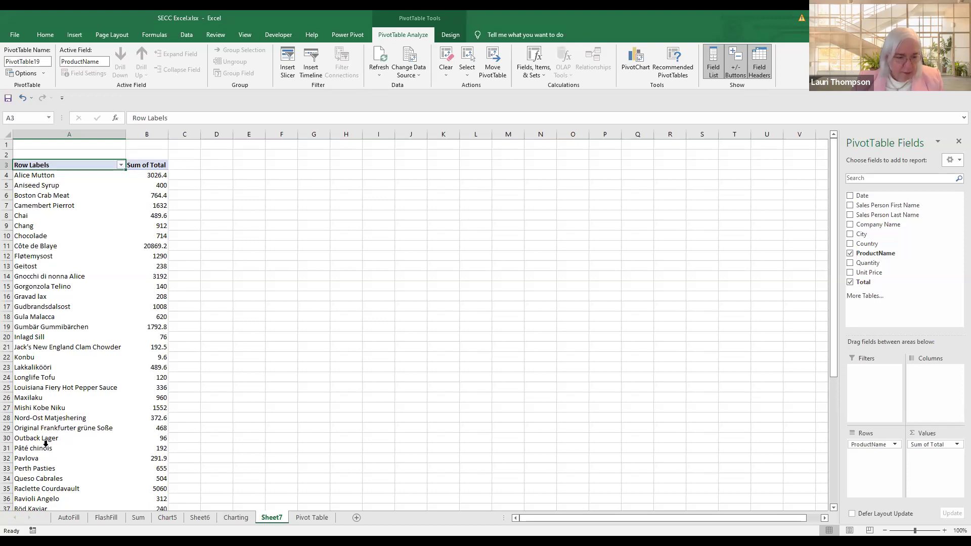
scroll(70, 396, "down", 9)
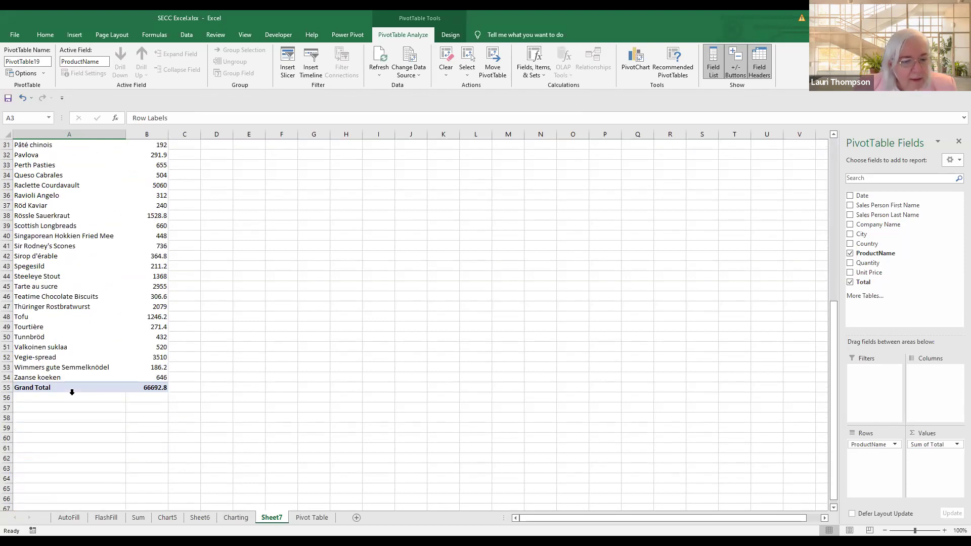
scroll(72, 392, "up", 9)
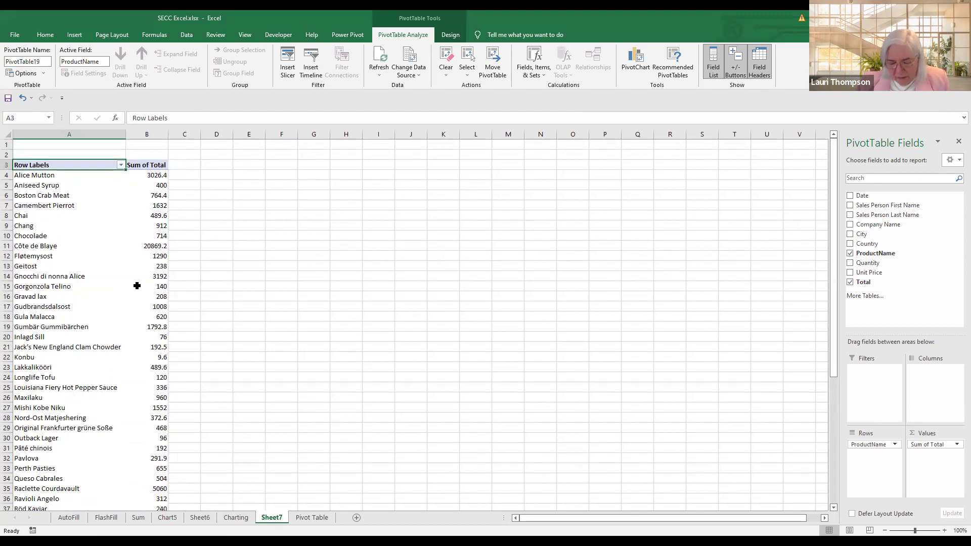
mouse_move(136, 286)
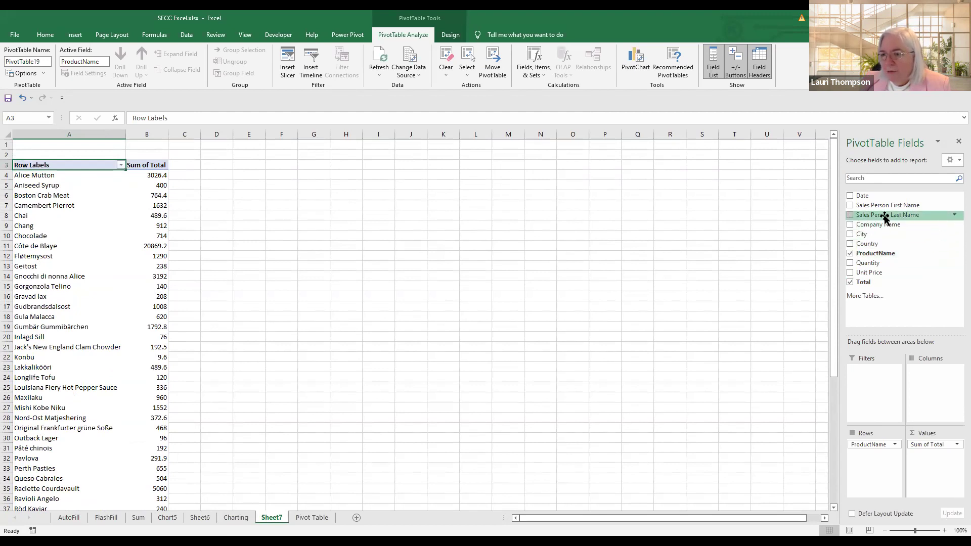
Step: Add the Sales Person Last Name field to the PivotTable's filters and filter the report to one salesperson
left_click_drag(884, 216, 877, 385)
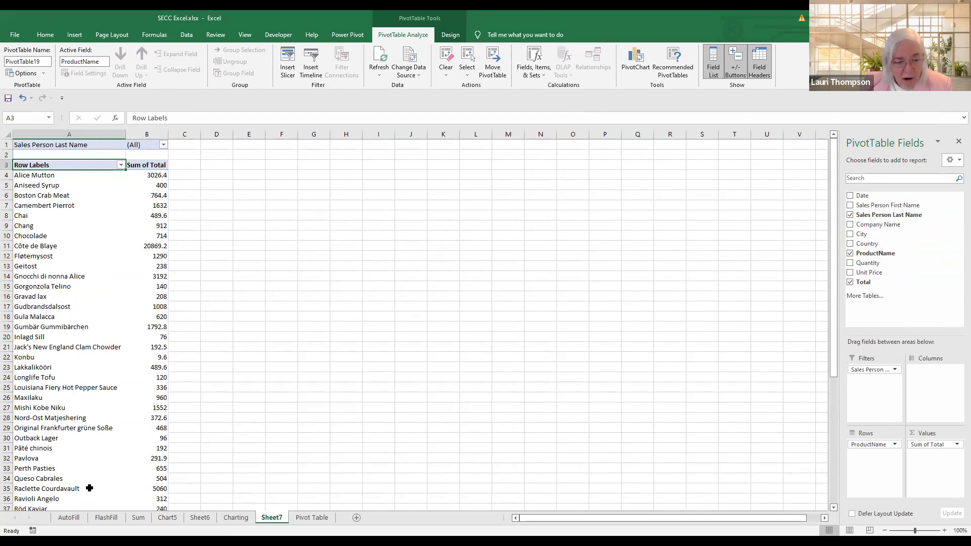
left_click(164, 146)
left_click(67, 213)
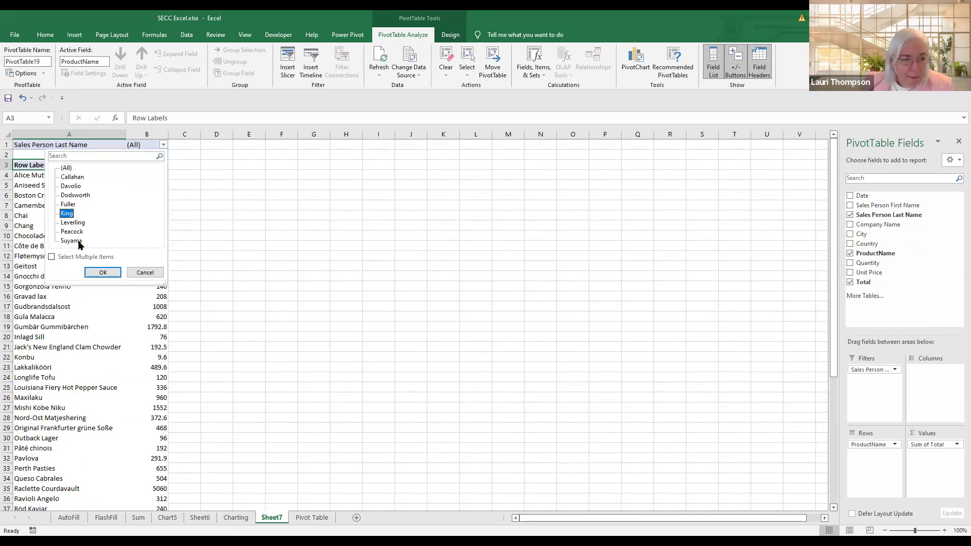
left_click(94, 275)
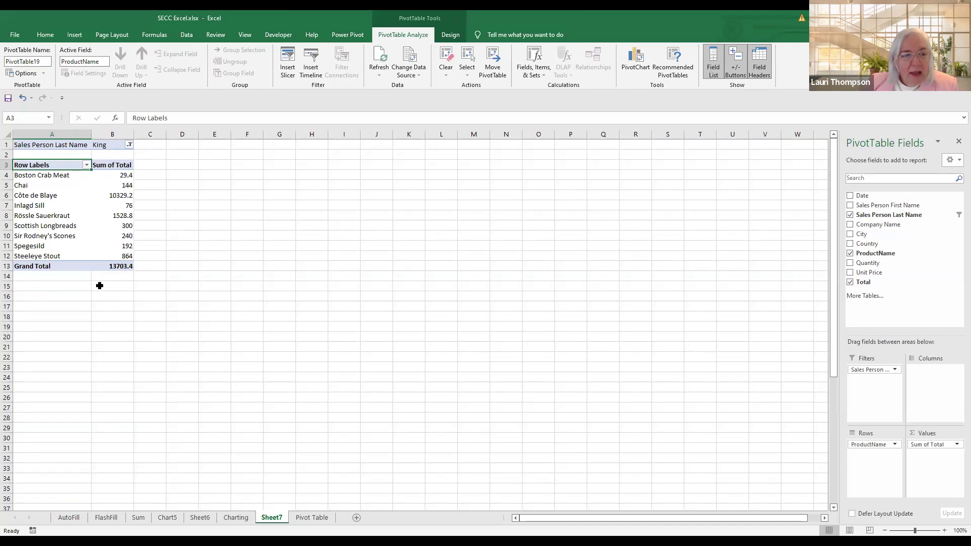
Step: Switch the report filter to another salesperson and remove the Sales Person Last Name field from the filters
left_click(130, 147)
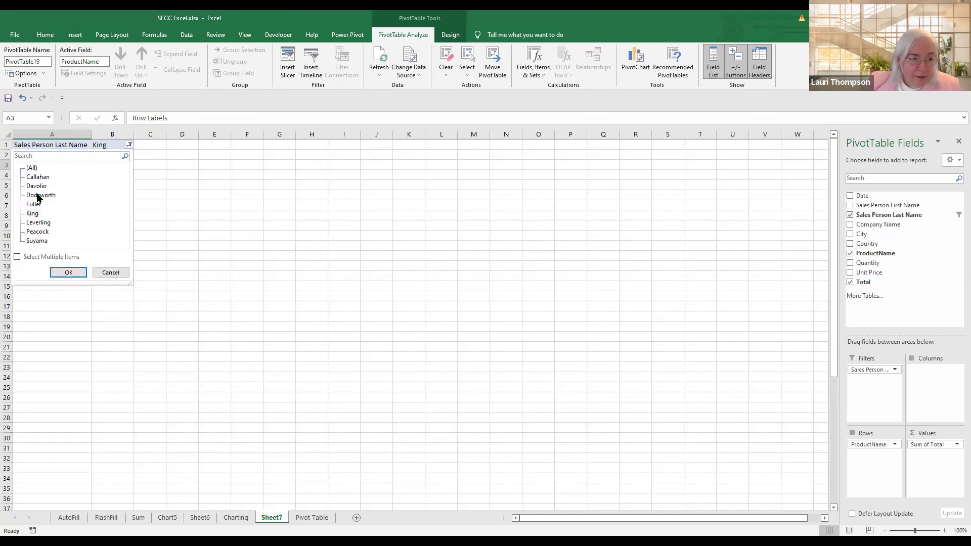
left_click(64, 273)
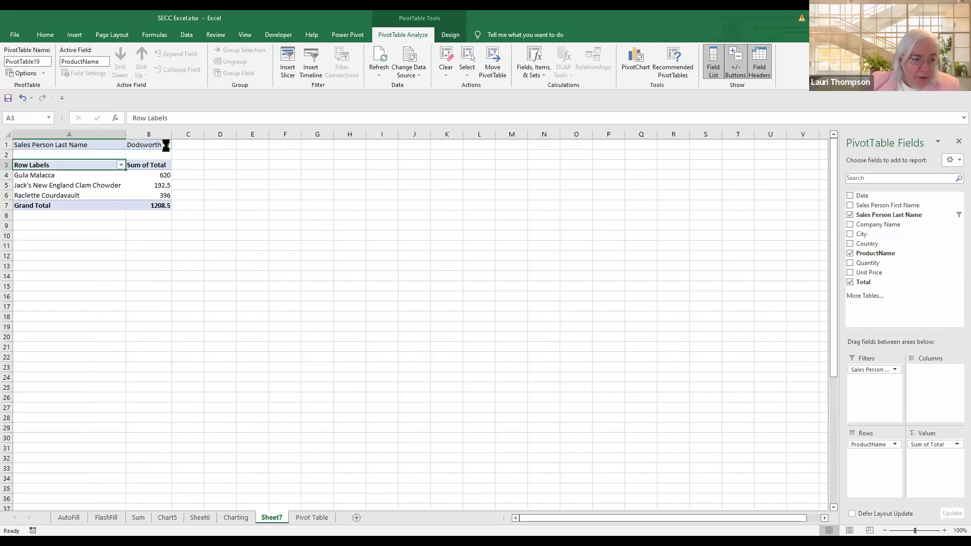
left_click(167, 146)
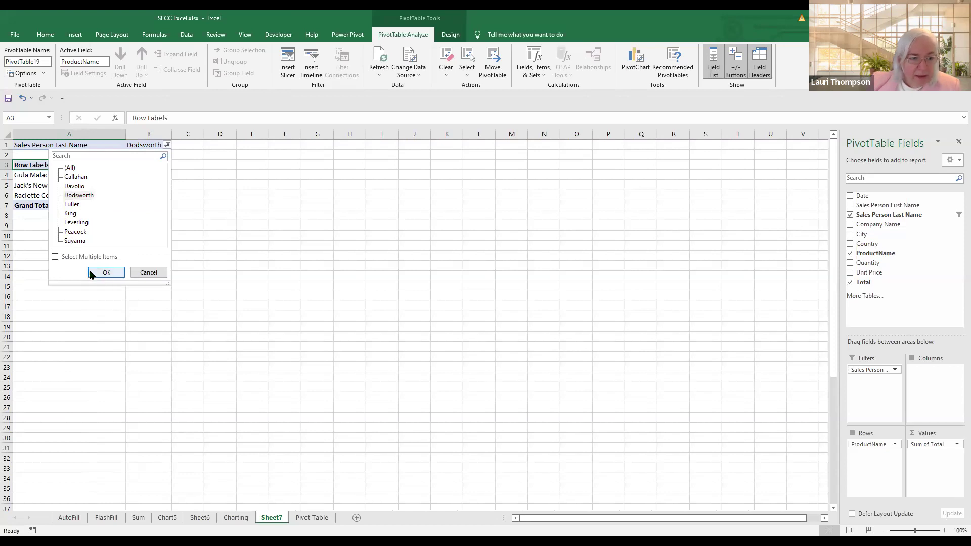
left_click(149, 273)
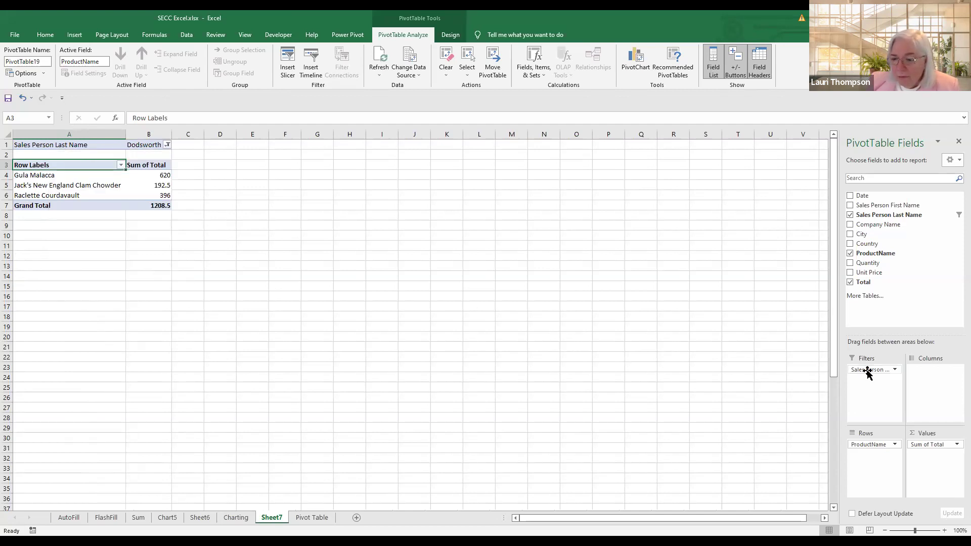
left_click_drag(868, 372, 901, 290)
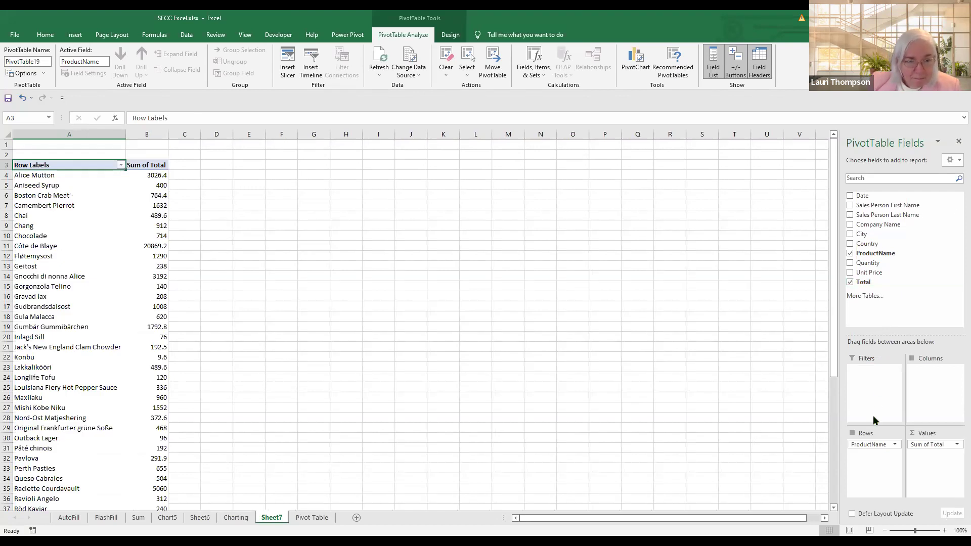
Step: Add the Quantity field to the PivotTable's values and nest Company Name under ProductName in the rows
left_click_drag(863, 265, 928, 463)
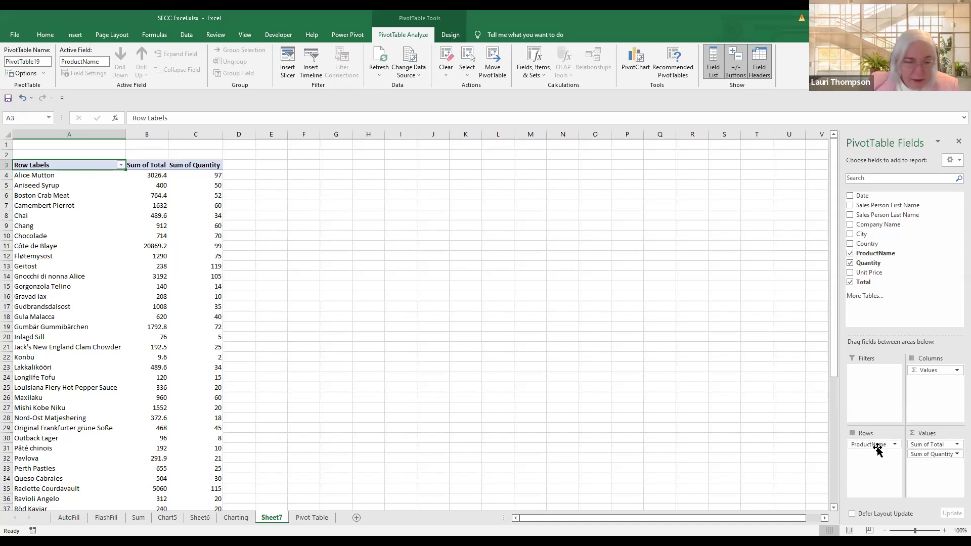
left_click_drag(878, 225, 870, 459)
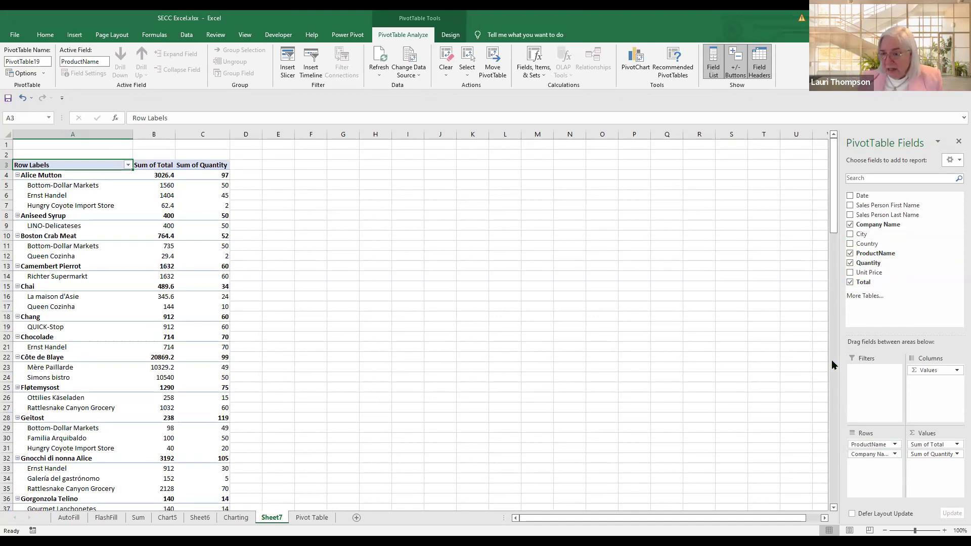
Step: Rearrange the PivotTable rows to Country with Sales Person Last Name beneath it, removing Company Name, ProductName and the Quantity values
left_click_drag(862, 244, 920, 282)
left_click(878, 224)
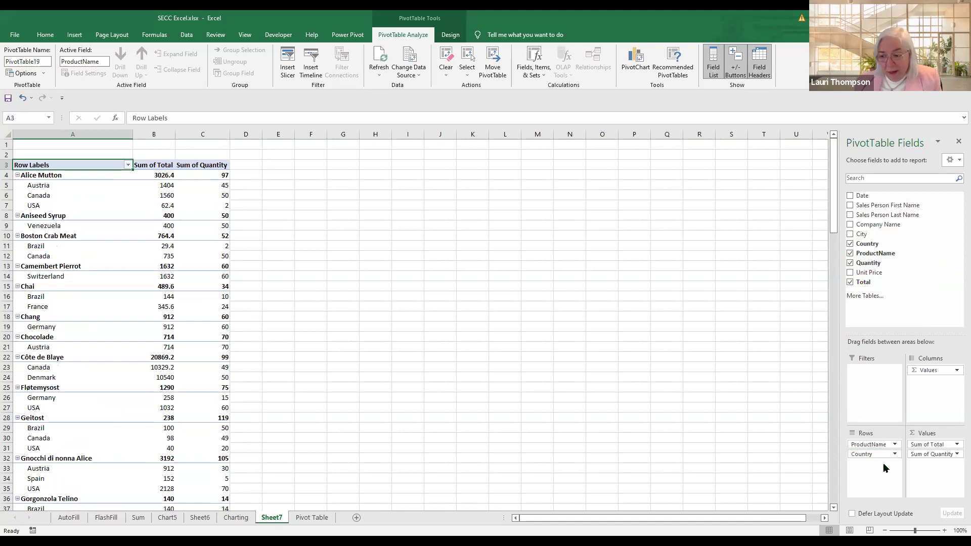
left_click_drag(873, 445, 920, 286)
left_click_drag(932, 454, 933, 294)
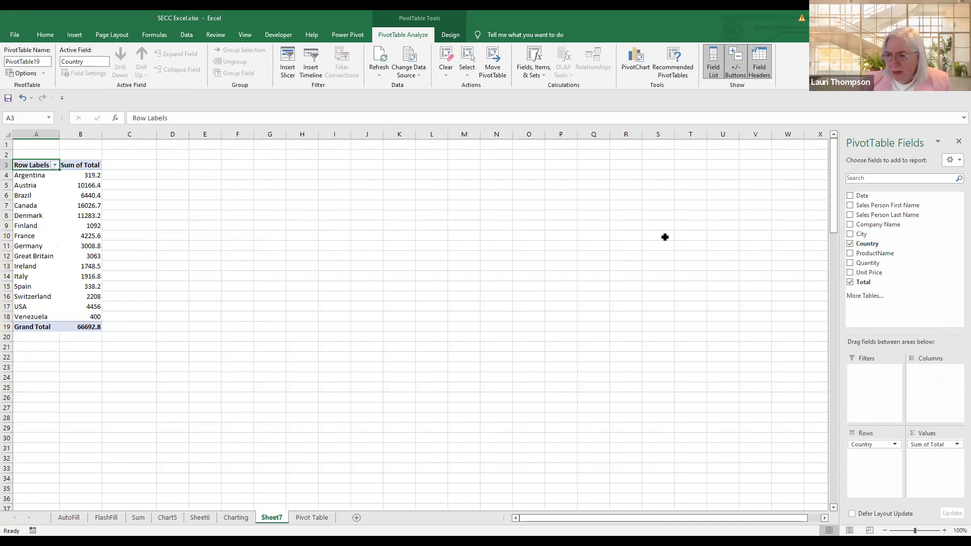
left_click_drag(906, 214, 879, 463)
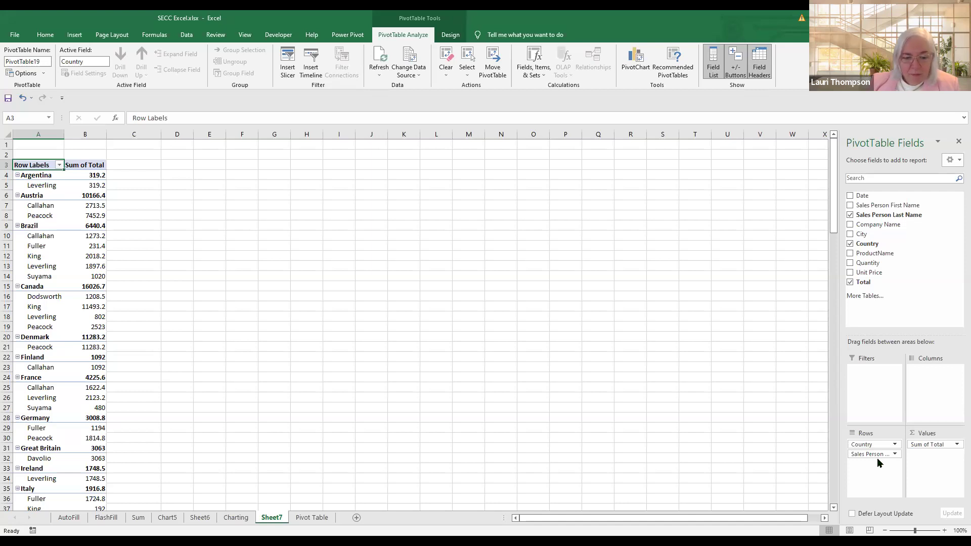
Step: Compare the source records on the Pivot Table sheet with the PivotTable summary on Sheet7
left_click(311, 518)
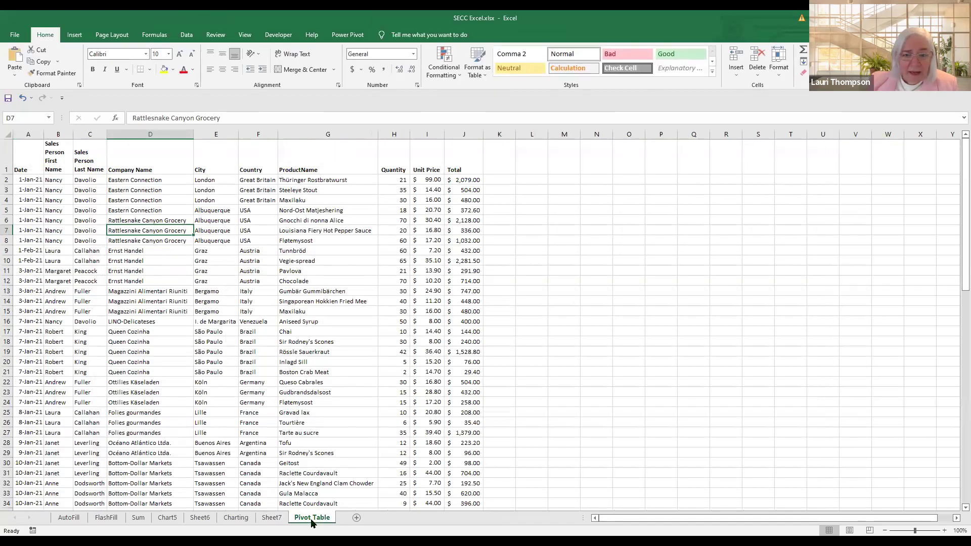
left_click(273, 518)
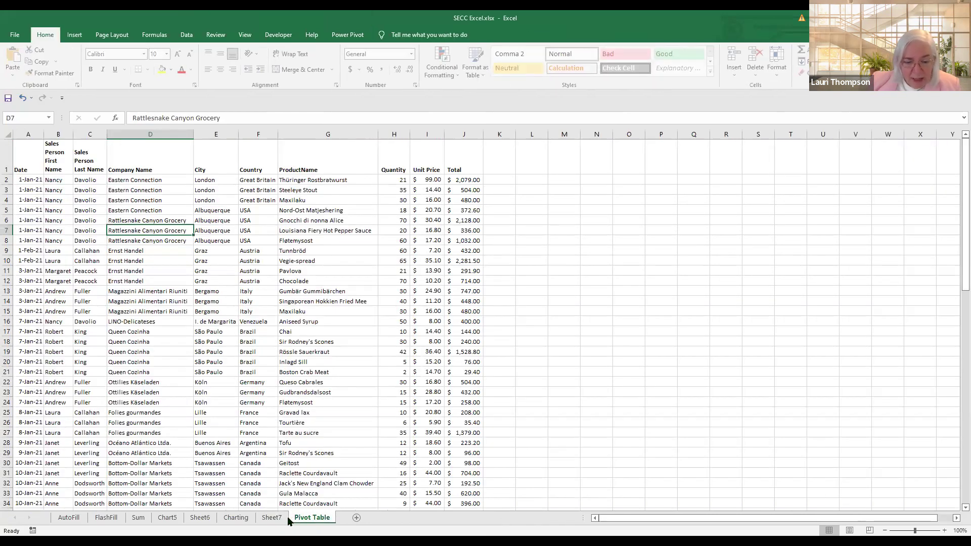
left_click(300, 518)
left_click(269, 518)
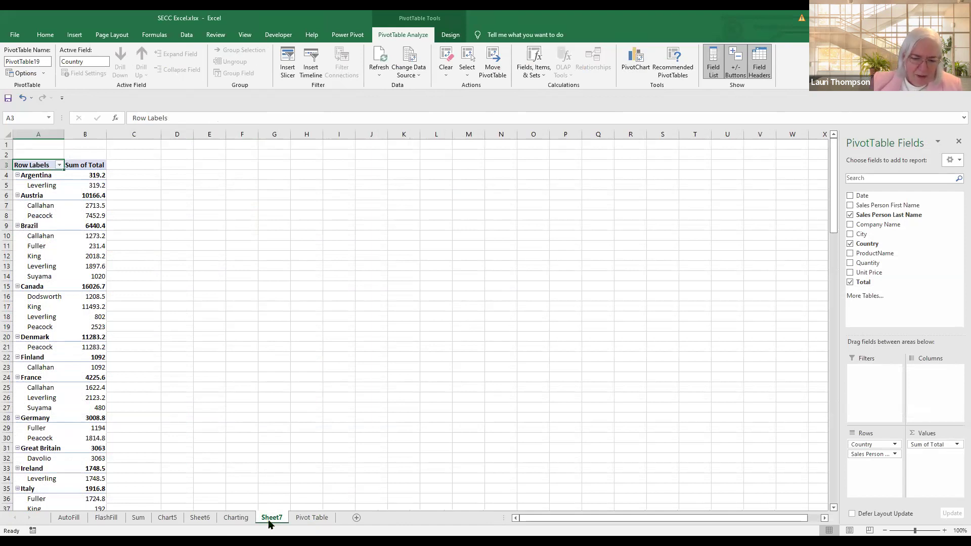
left_click(303, 520)
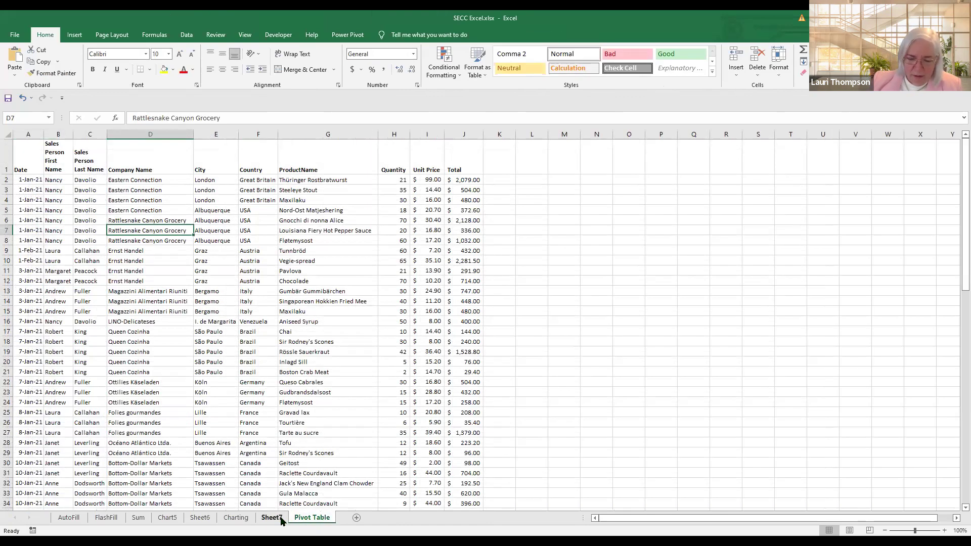
left_click(276, 521)
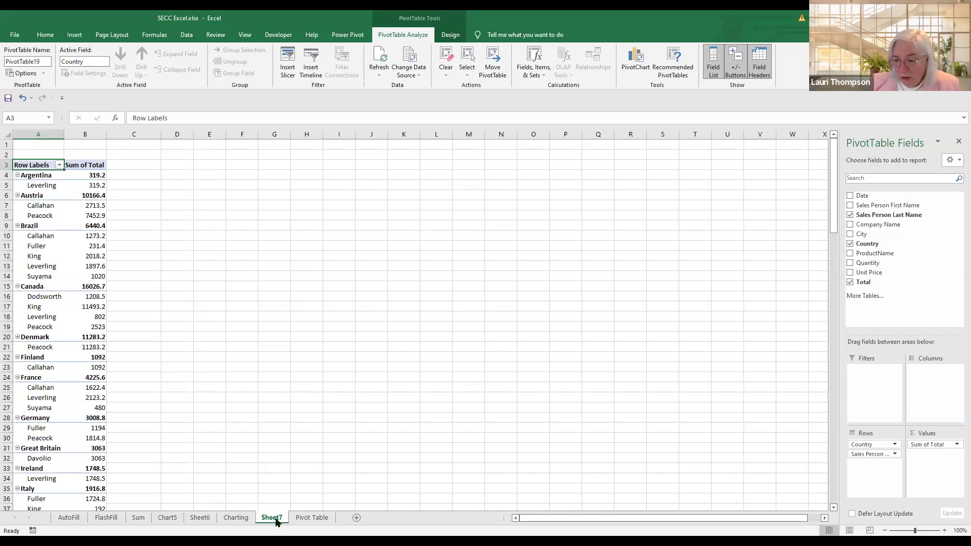
Step: On the Sum sheet, select the quarterly sales table A3:F8 and open the print preview
left_click(139, 519)
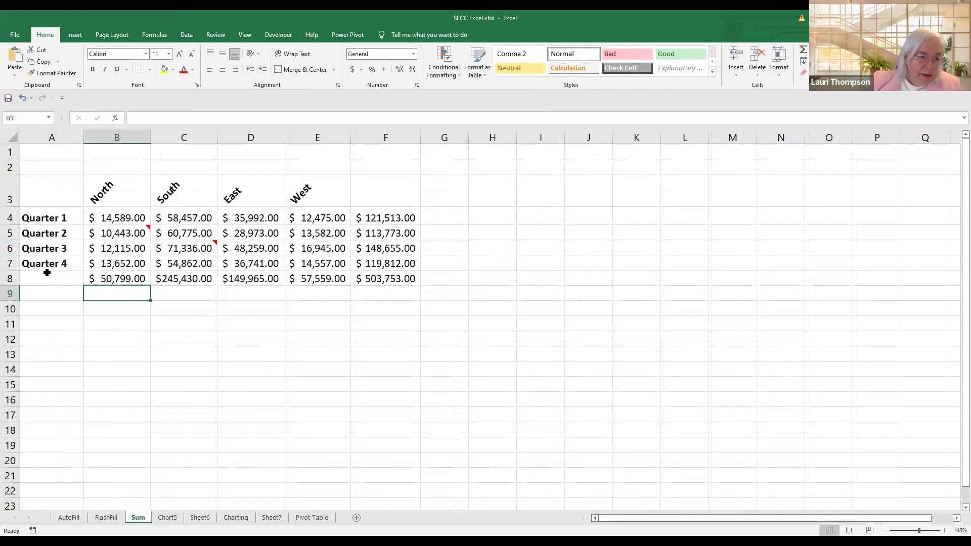
left_click_drag(52, 187, 370, 281)
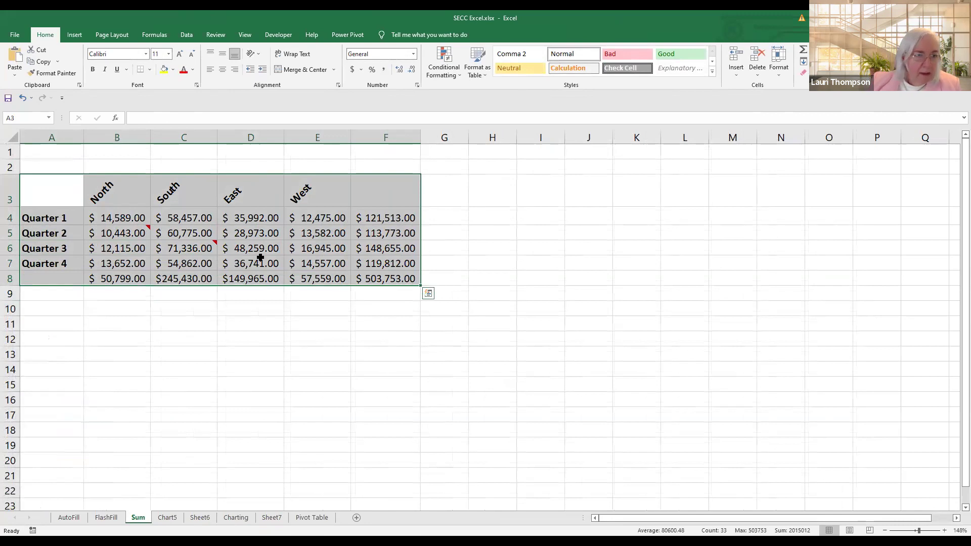
left_click(16, 38)
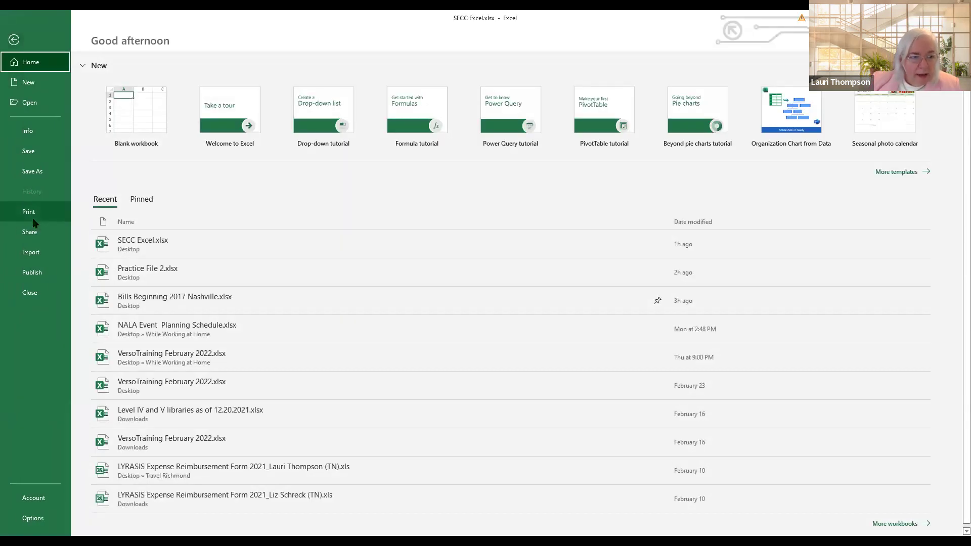
left_click(32, 217)
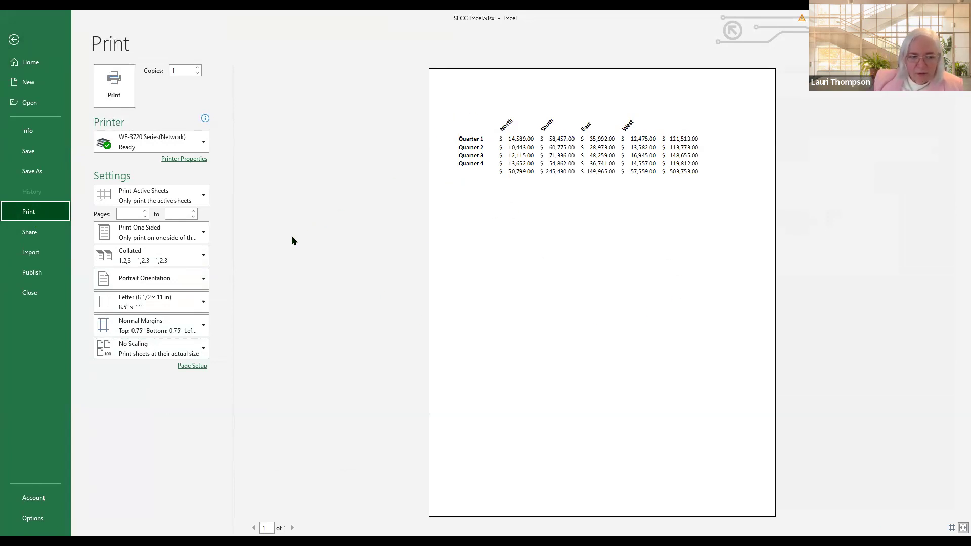
Step: Center the printout both horizontally and vertically on the page through the custom margins settings
left_click(148, 330)
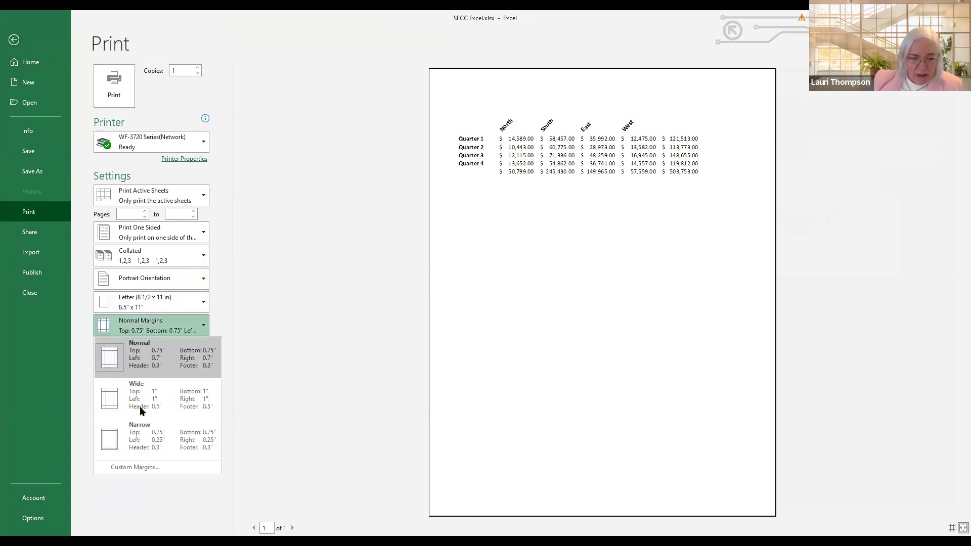
left_click(135, 468)
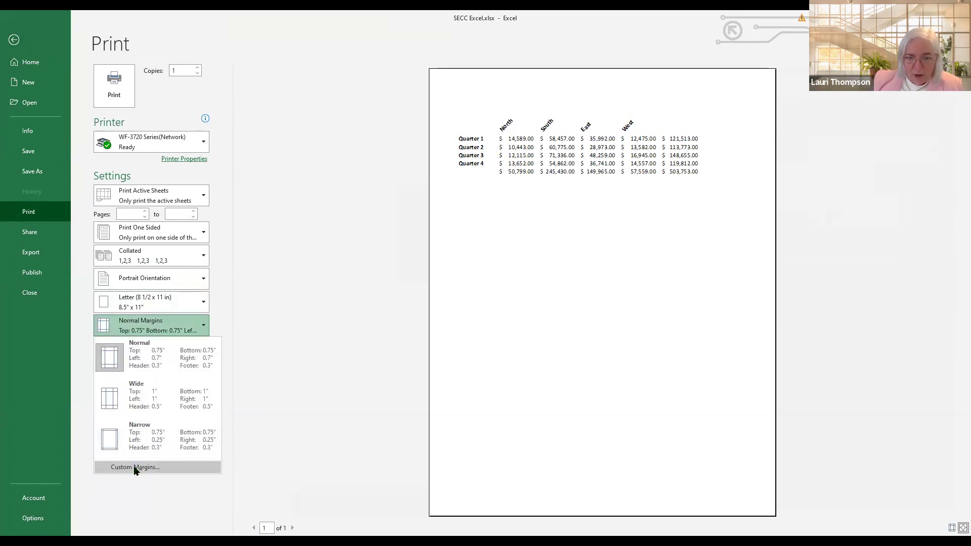
left_click_drag(424, 165, 320, 145)
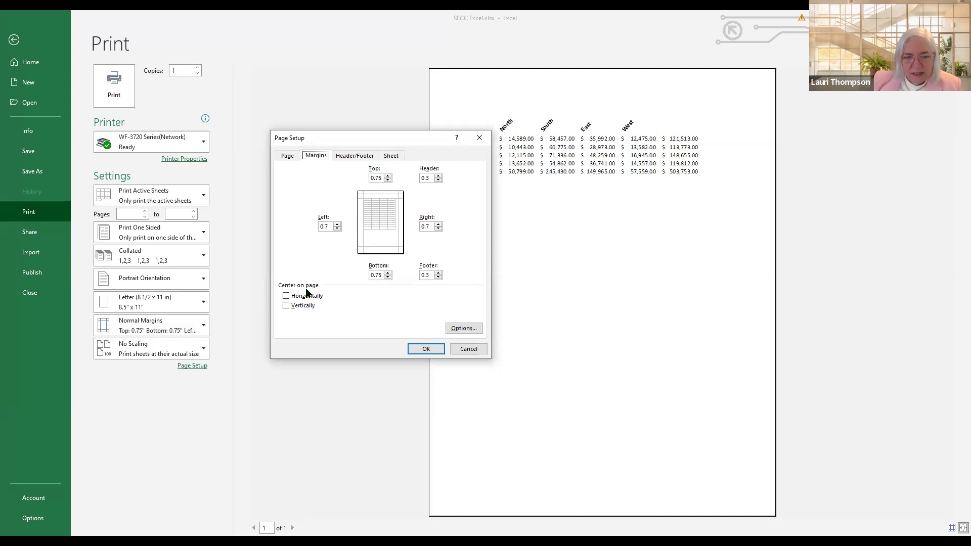
left_click(286, 296)
left_click(286, 306)
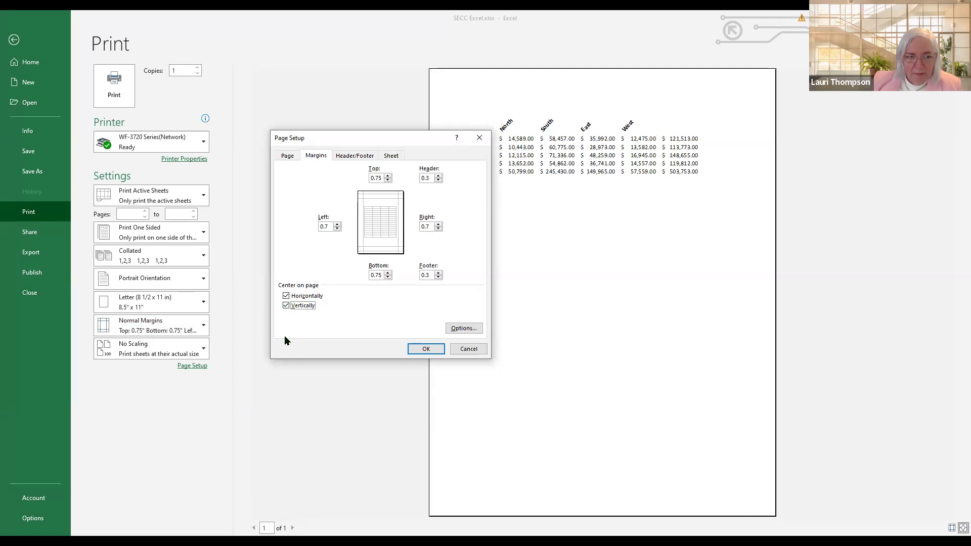
left_click(426, 349)
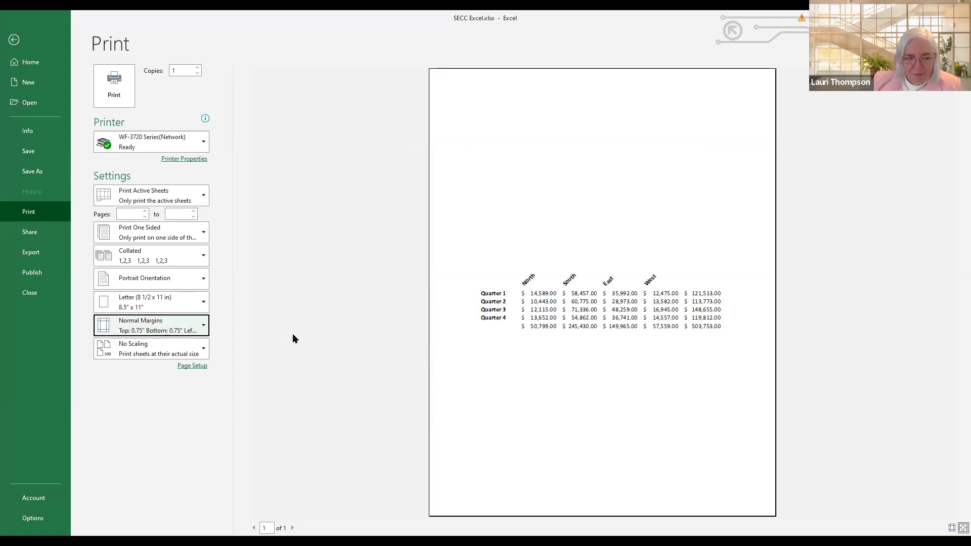
Step: Enable gridlines in the sheet's page setup and check the options for printing comments
left_click(153, 329)
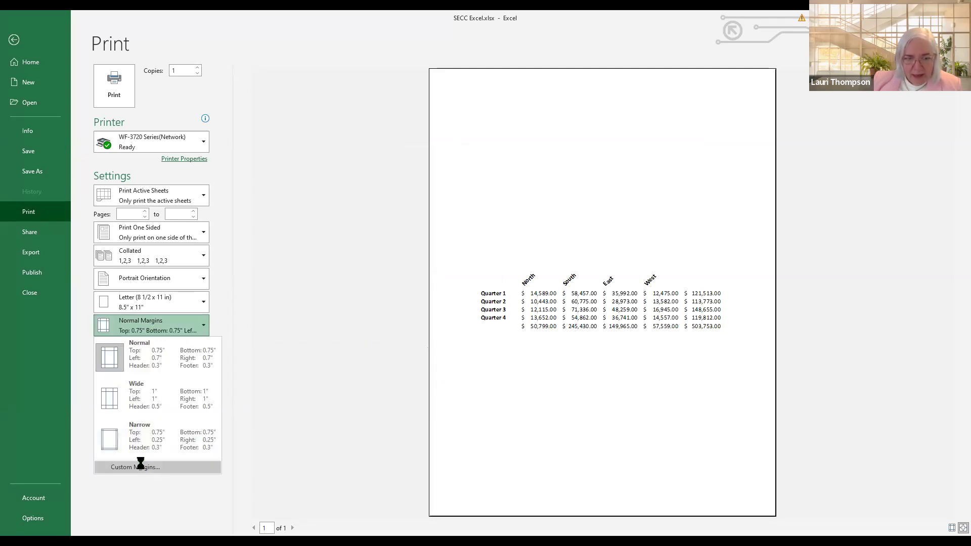
left_click(186, 465)
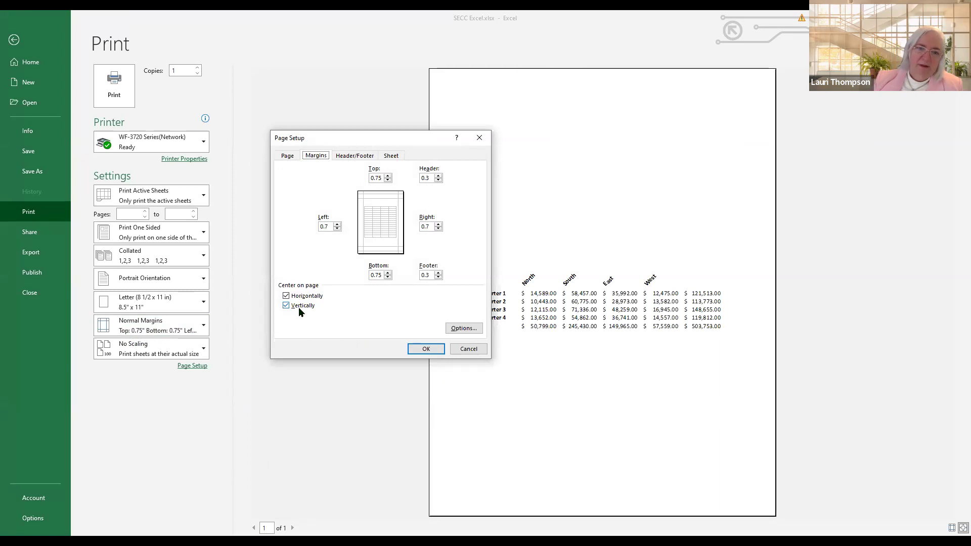
left_click(392, 157)
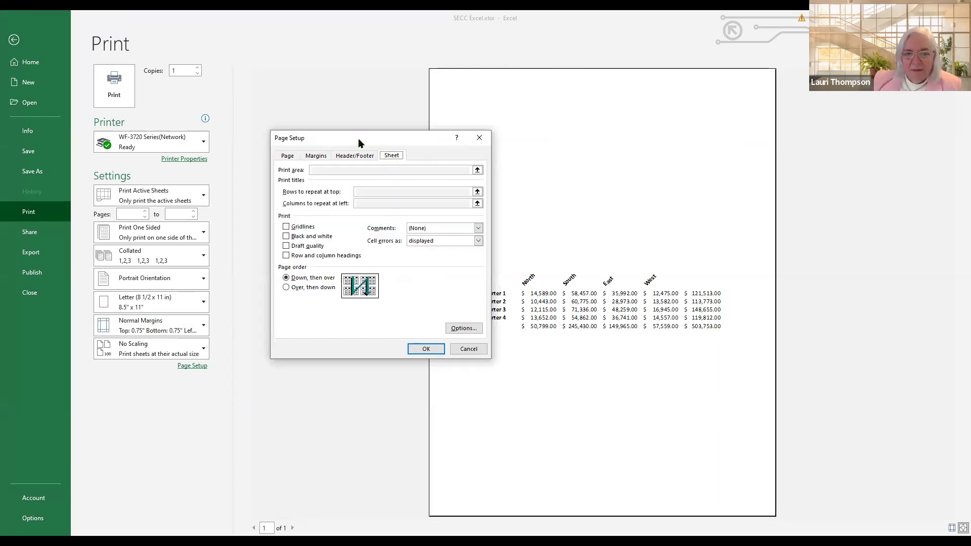
left_click_drag(359, 143, 291, 91)
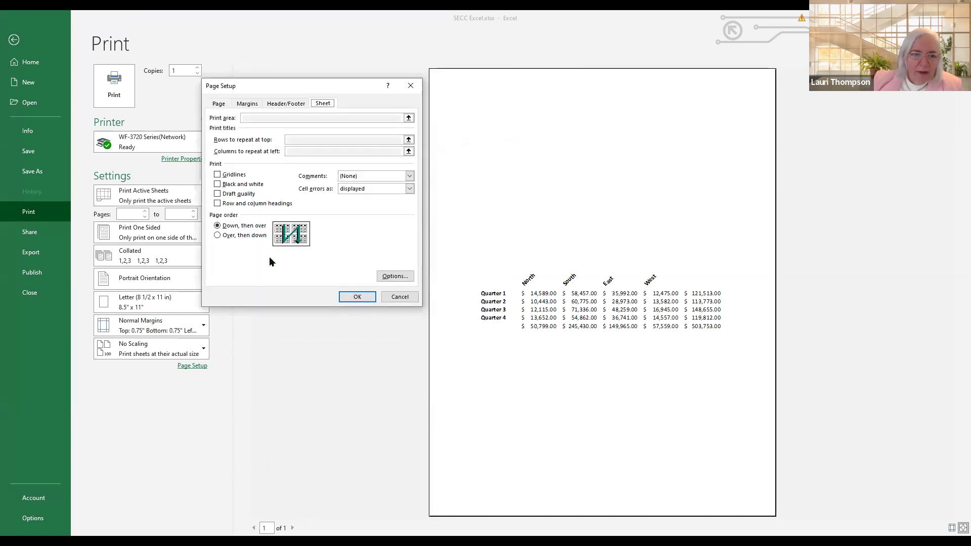
left_click(218, 175)
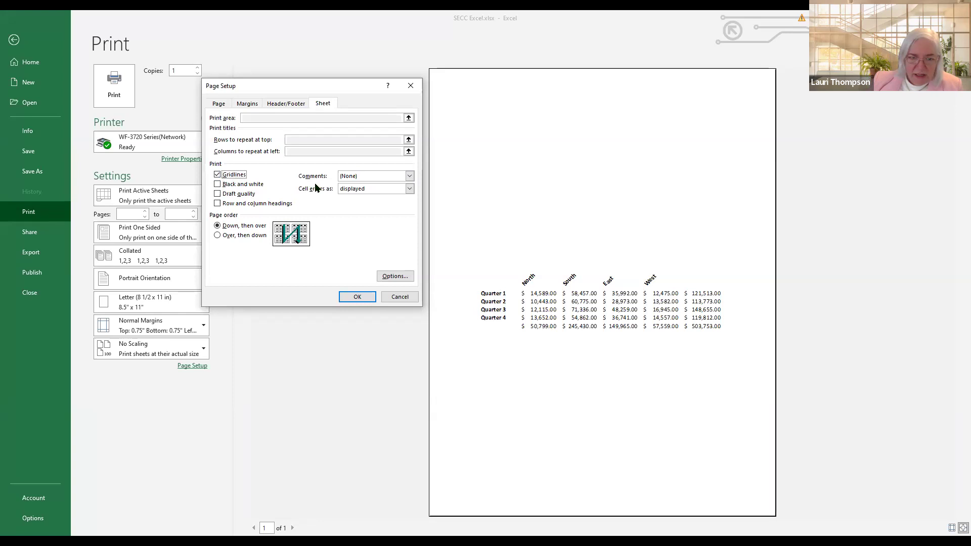
left_click(412, 175)
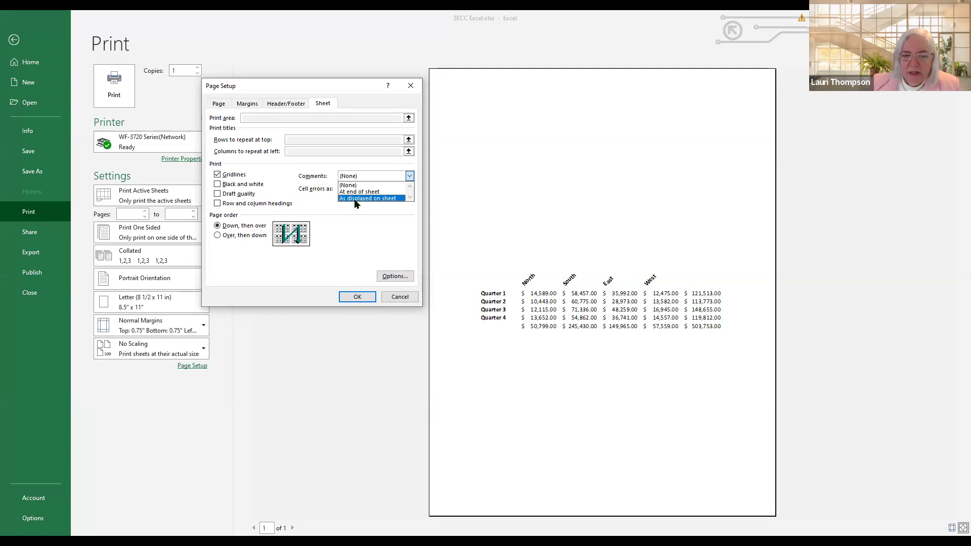
left_click(361, 253)
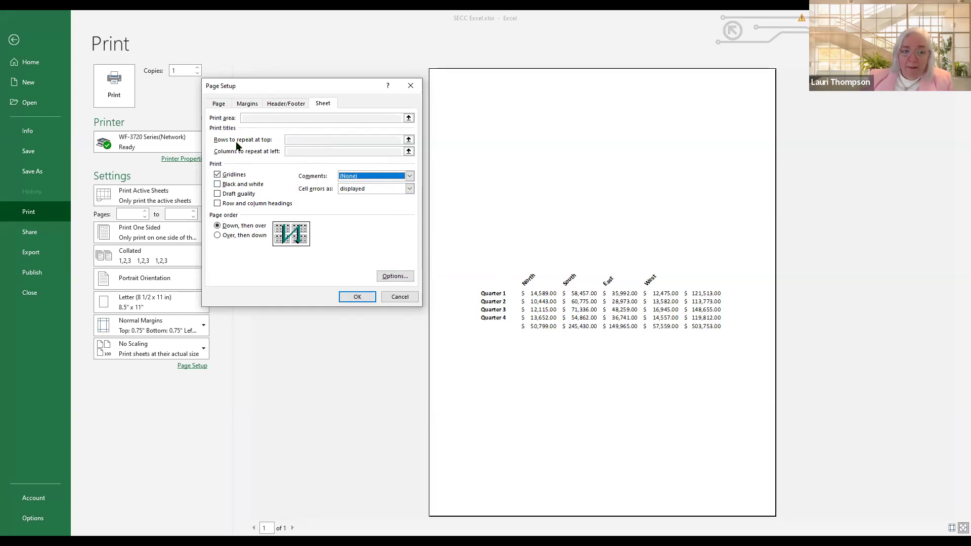
left_click(358, 299)
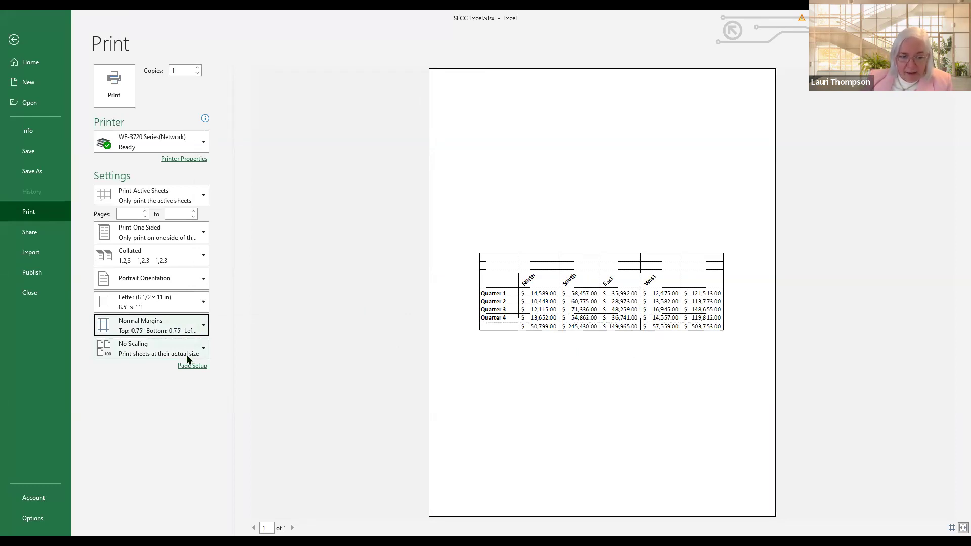
Step: Look through the print scaling options and return to cell A9 of the Sum sheet
left_click(164, 354)
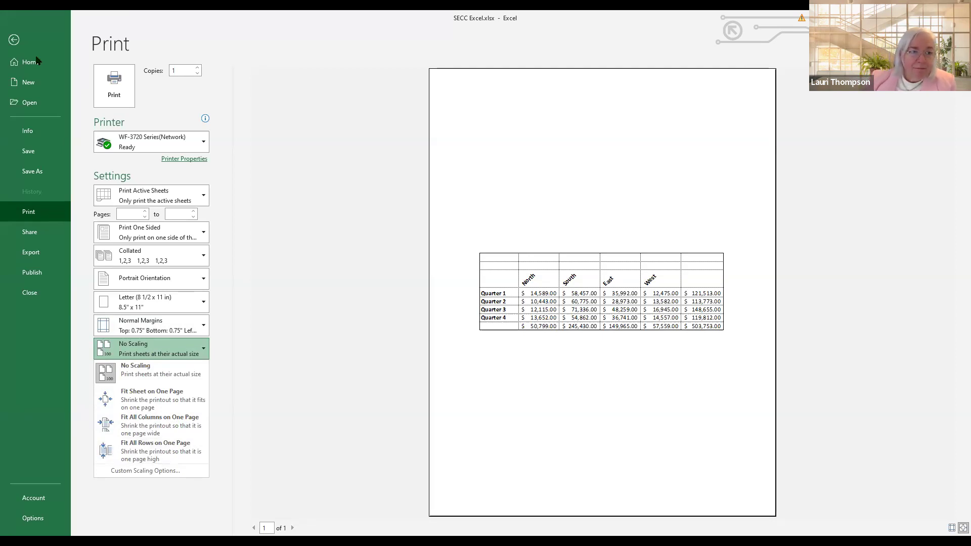
left_click(14, 41)
left_click(13, 42)
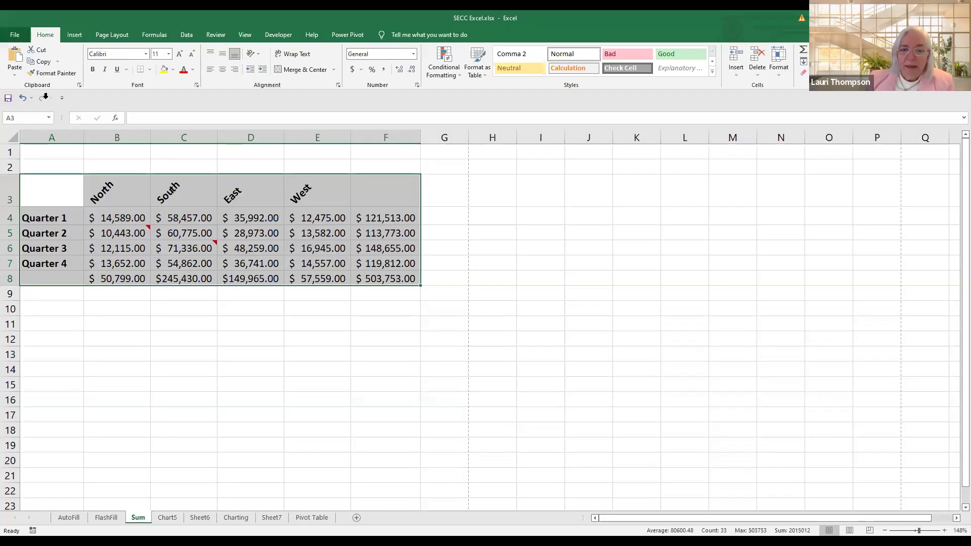
left_click(61, 290)
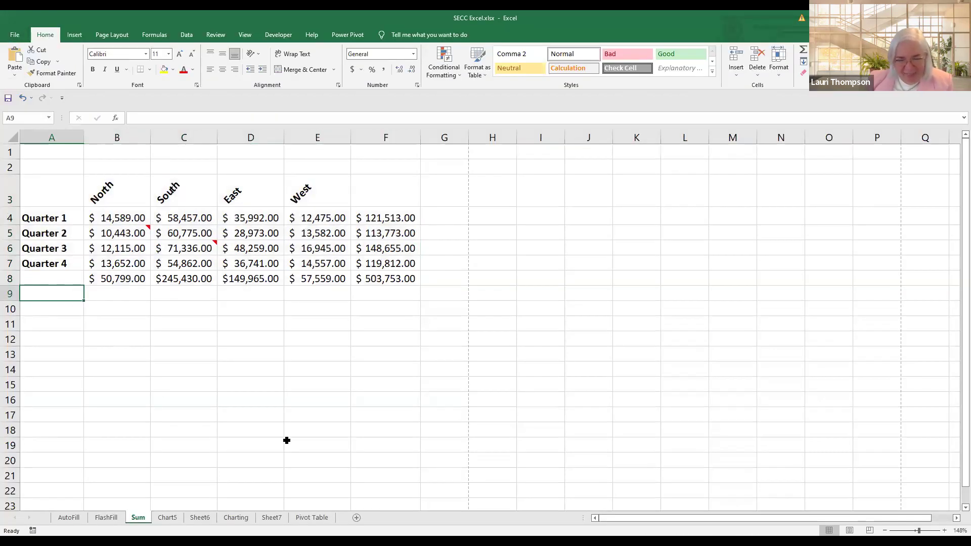